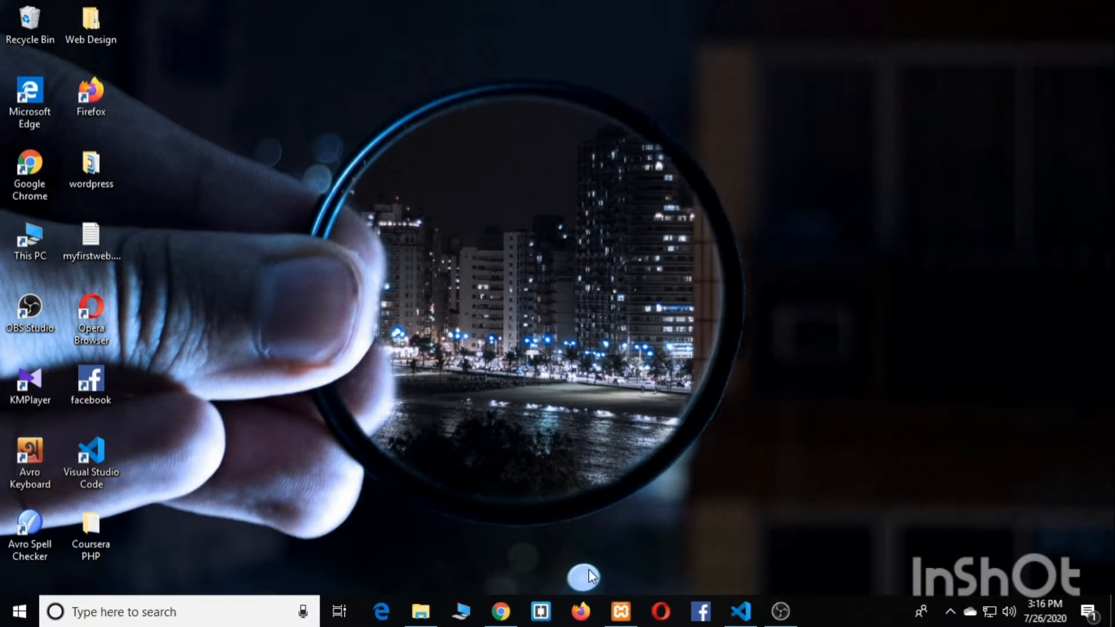
- Start the Apache and MySQL modules in the XAMPP Control Panel, then minimize it
left_click(621, 611)
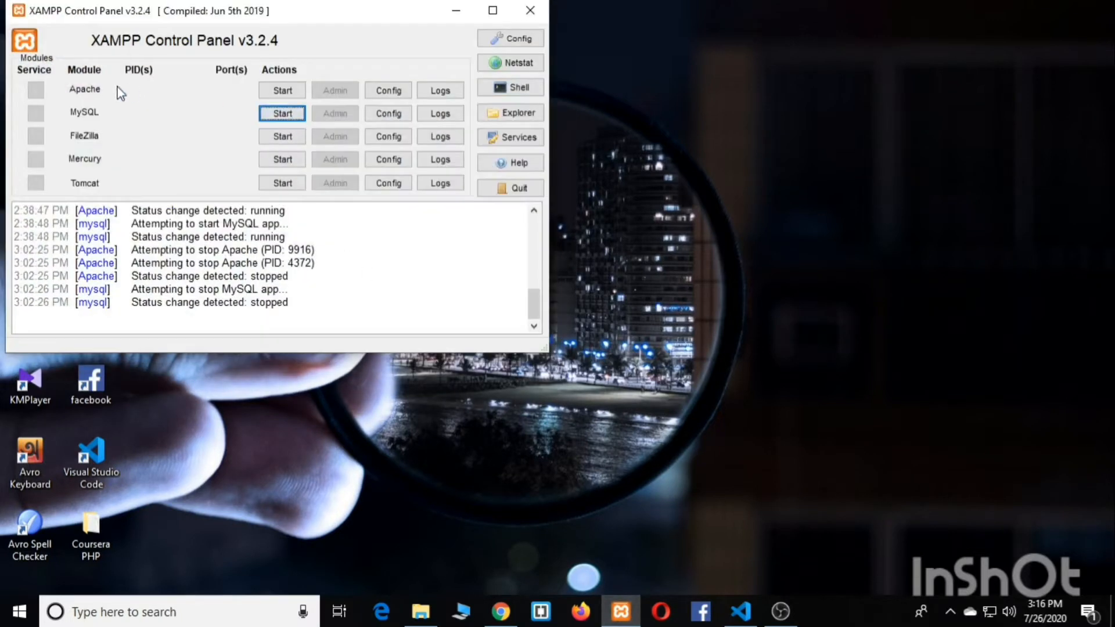
left_click(283, 91)
left_click(290, 116)
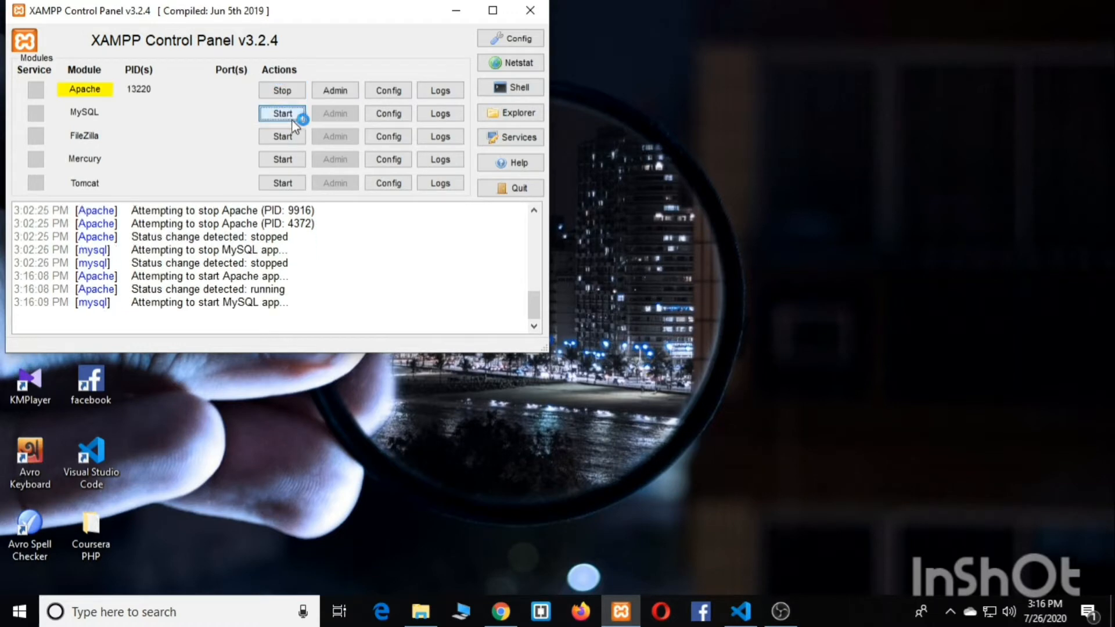
left_click(456, 10)
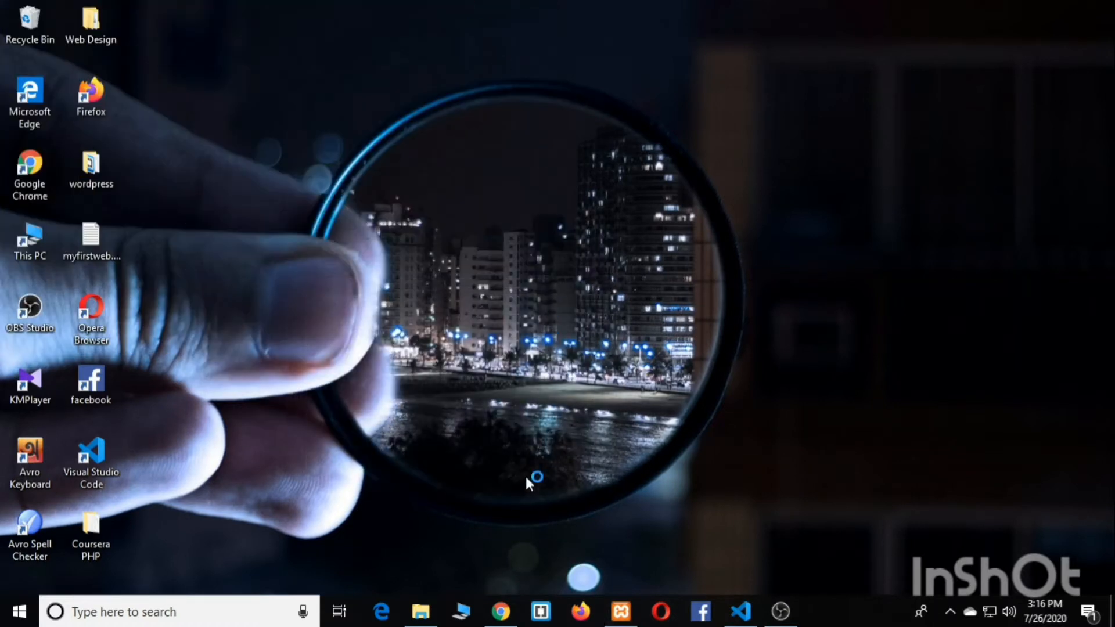
- Switch to Chrome and open the WordPress dashboard at localhost/myfirstweb/wp-admin
left_click(500, 612)
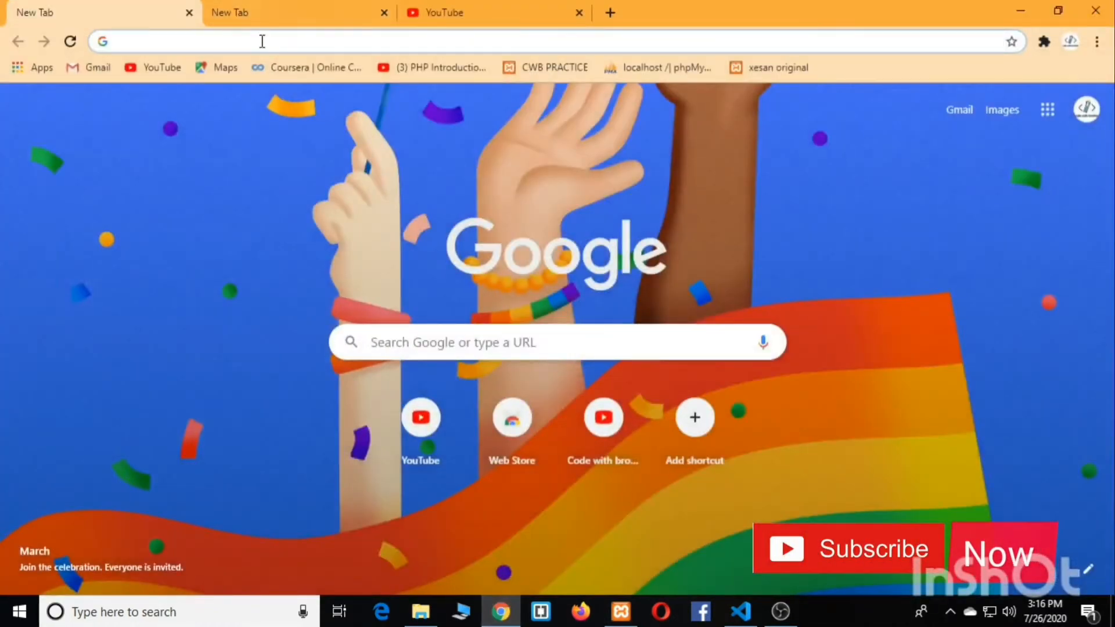
type("loca")
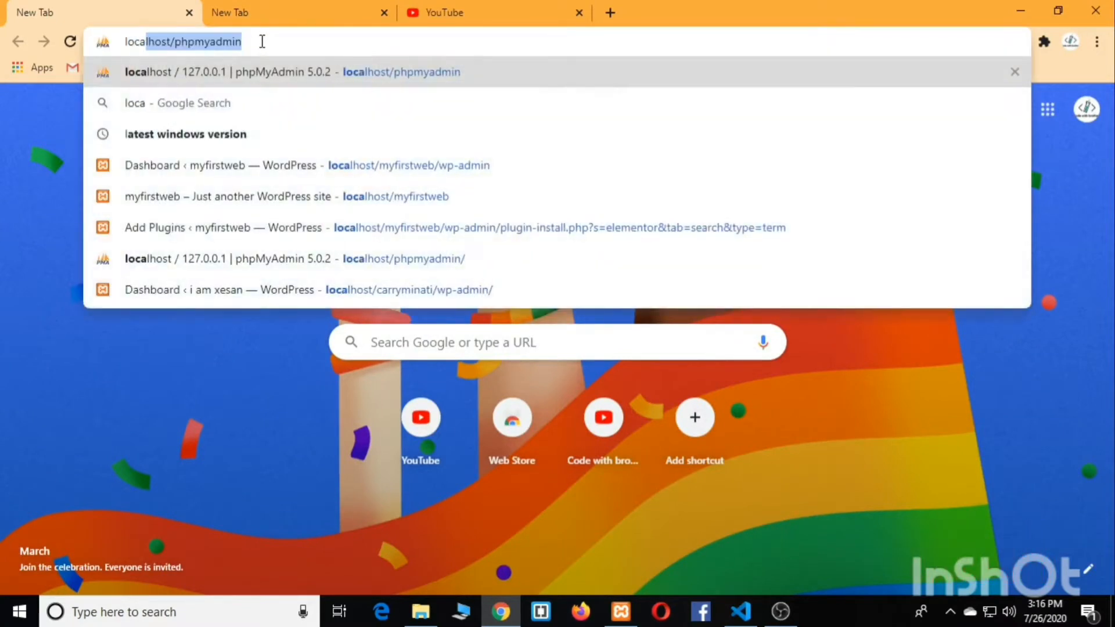
type("lhost/")
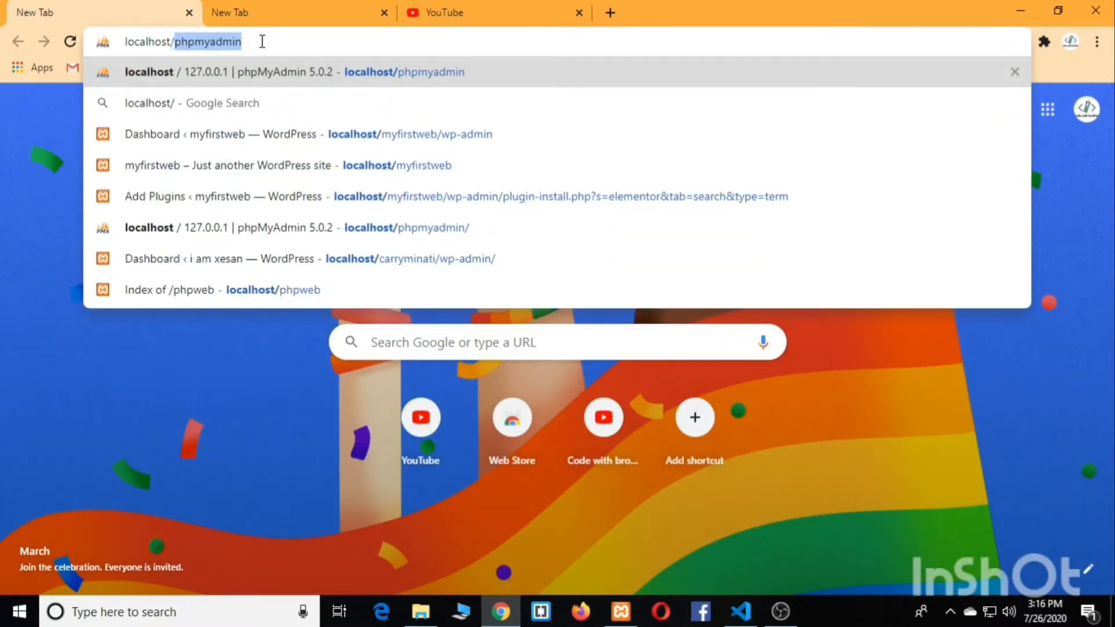
type("myfirste")
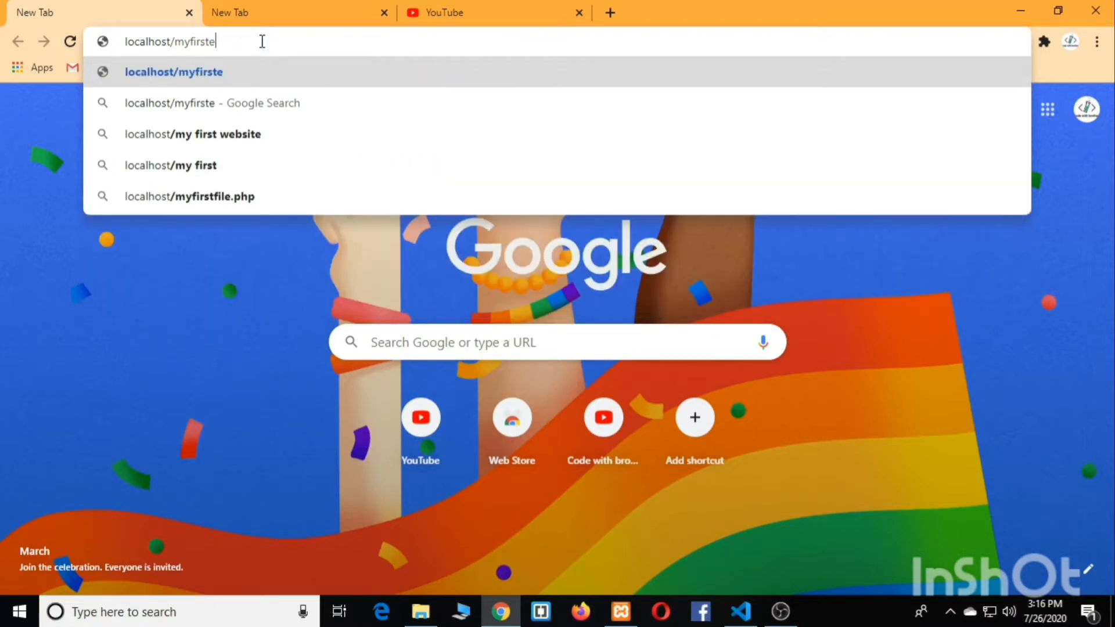
key("BackSpace")
type("web")
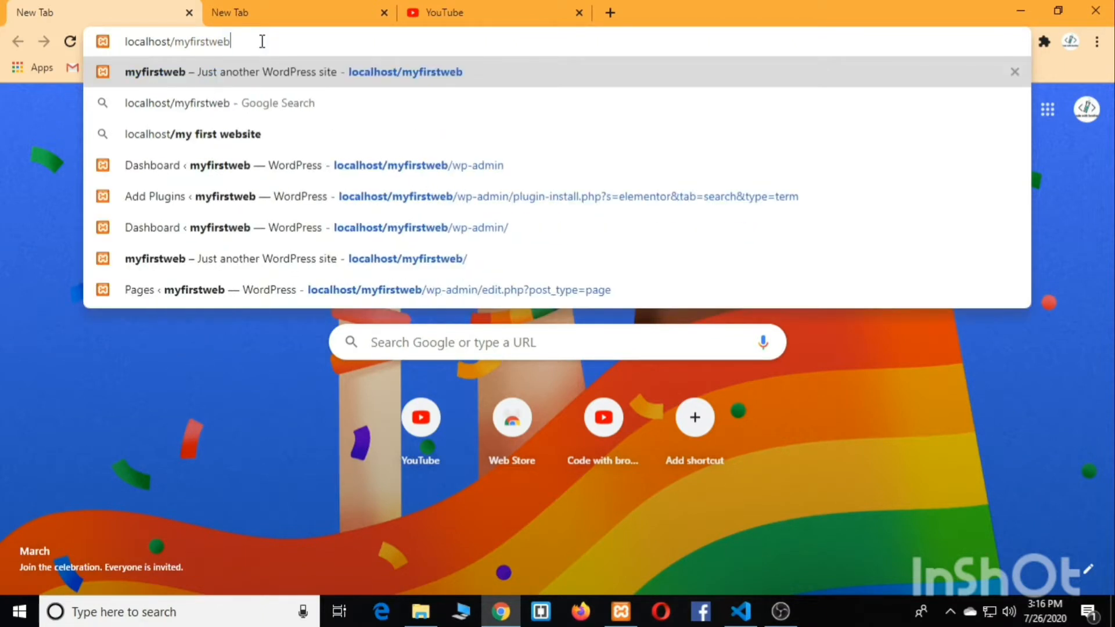
type("/")
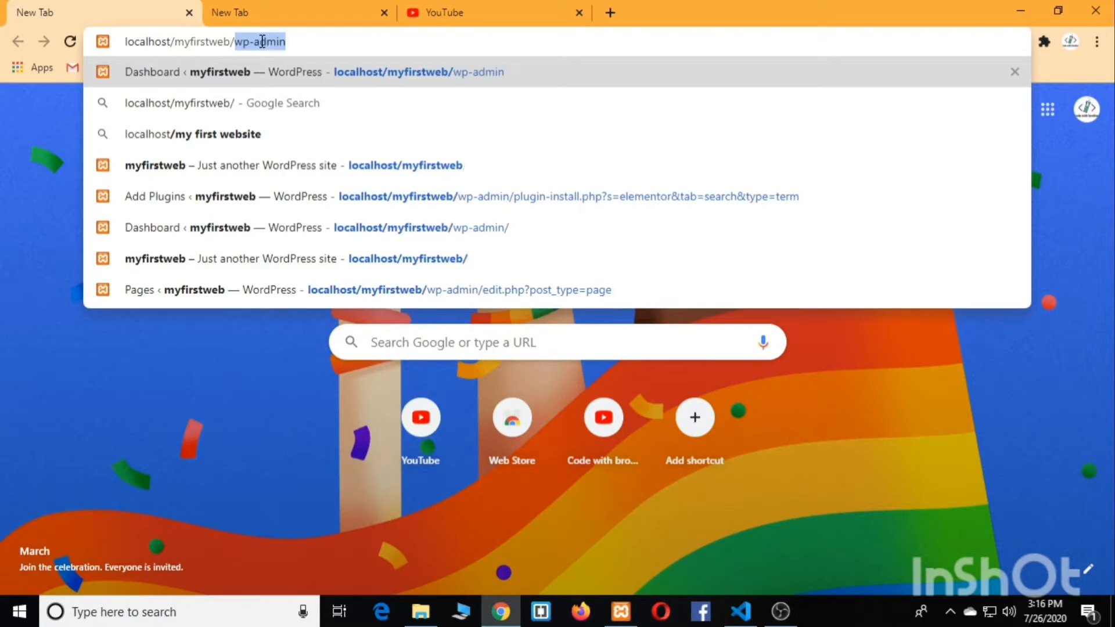
type("wp-admin")
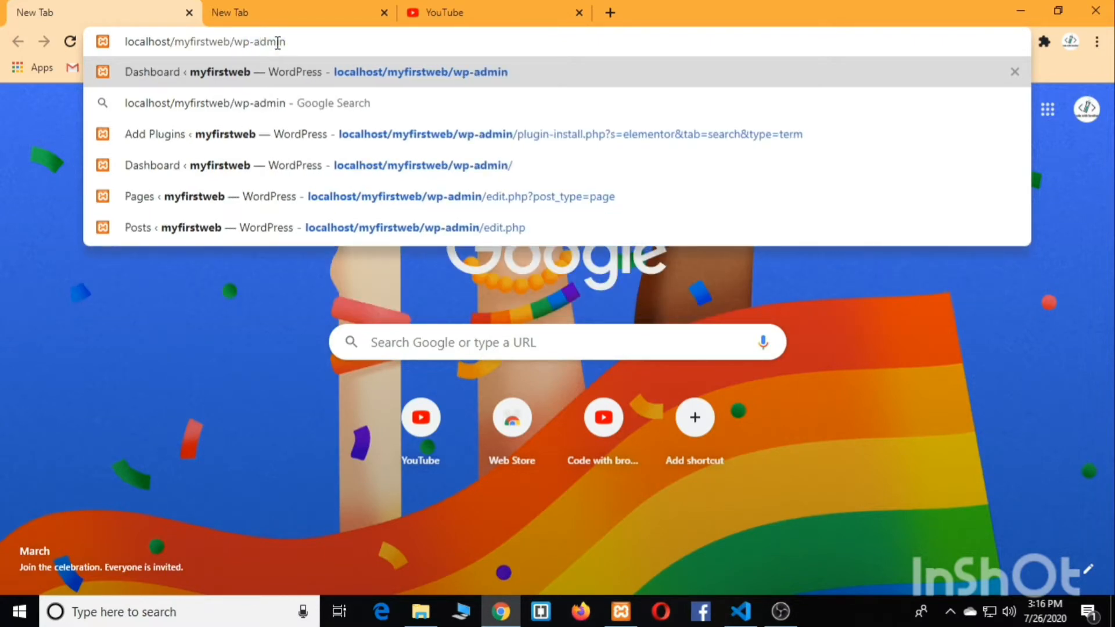
key("Return")
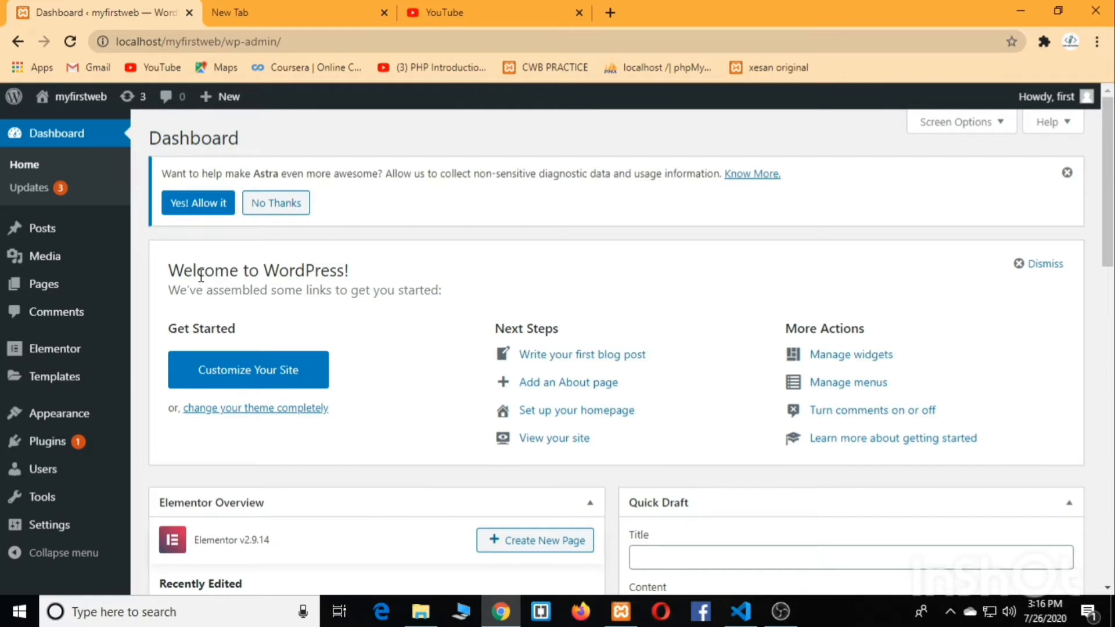
- Create a new page titled "My lifestyle"
mouse_move(70, 284)
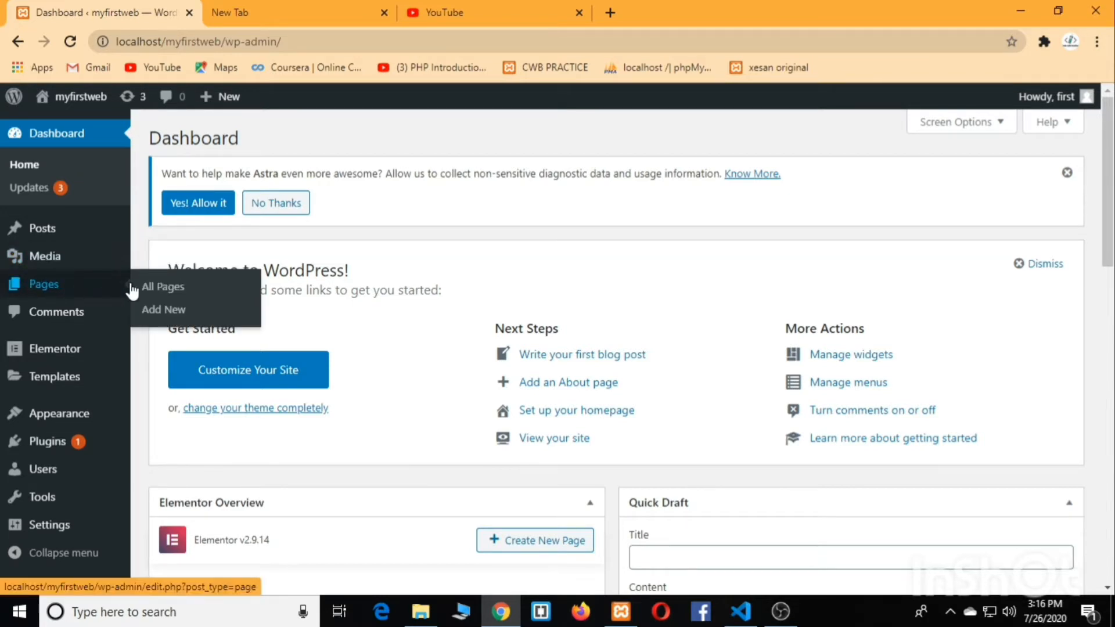
left_click(164, 311)
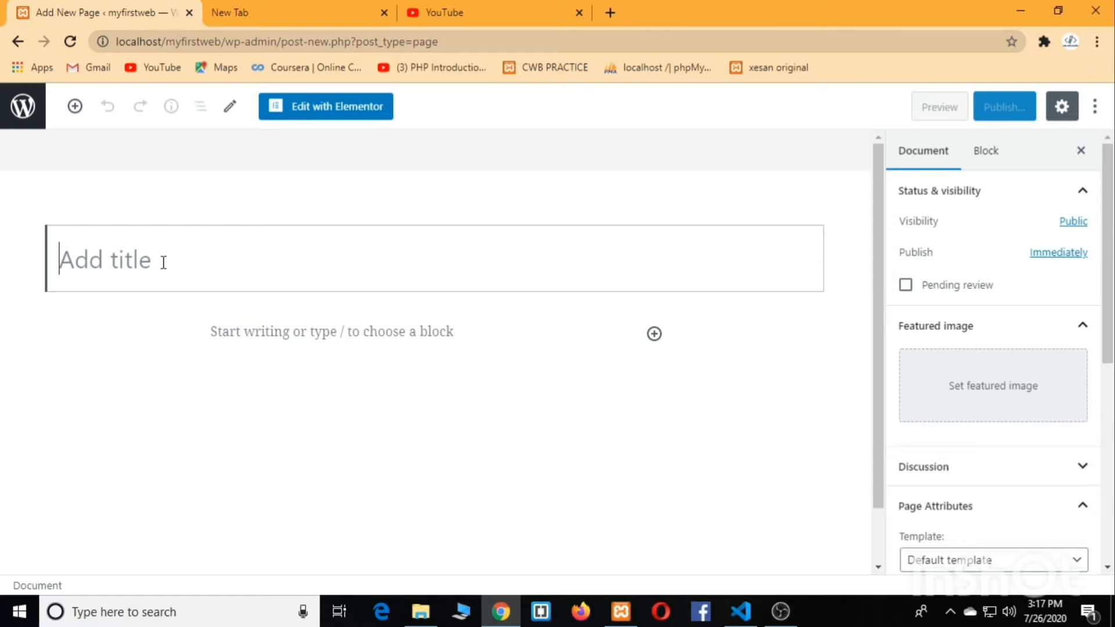
type("my")
key("BackSpace")
key("BackSpace")
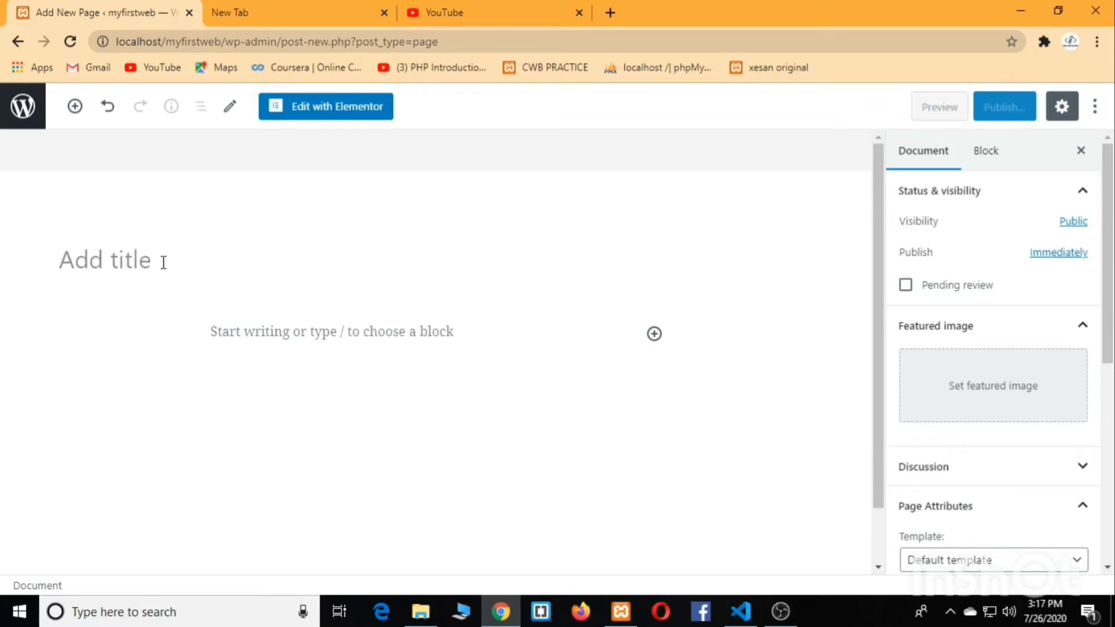
type("My")
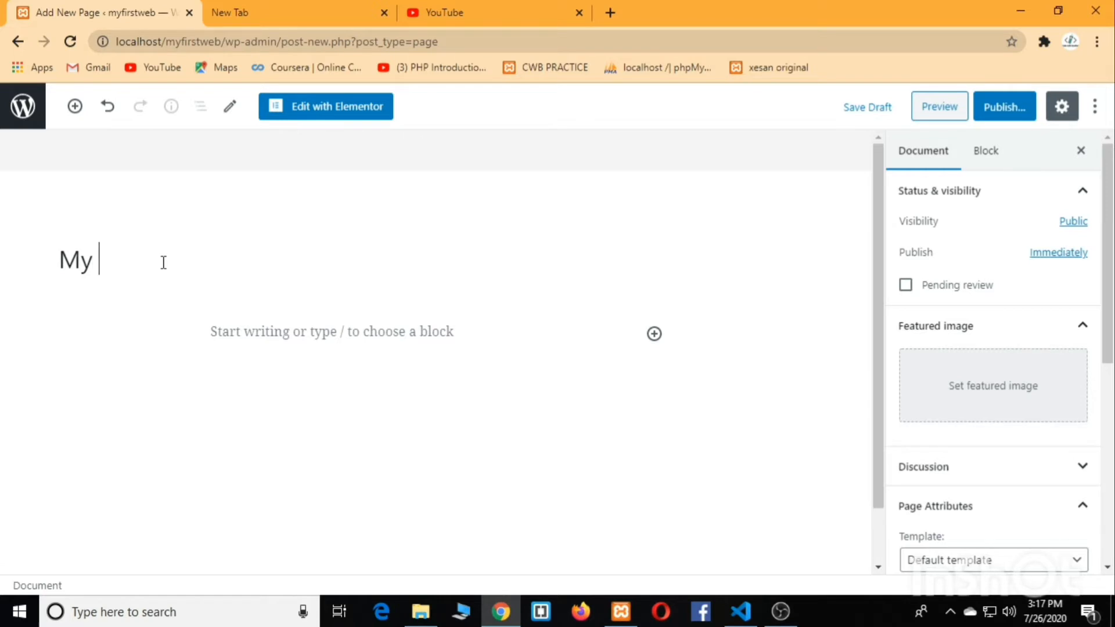
type(" lifes")
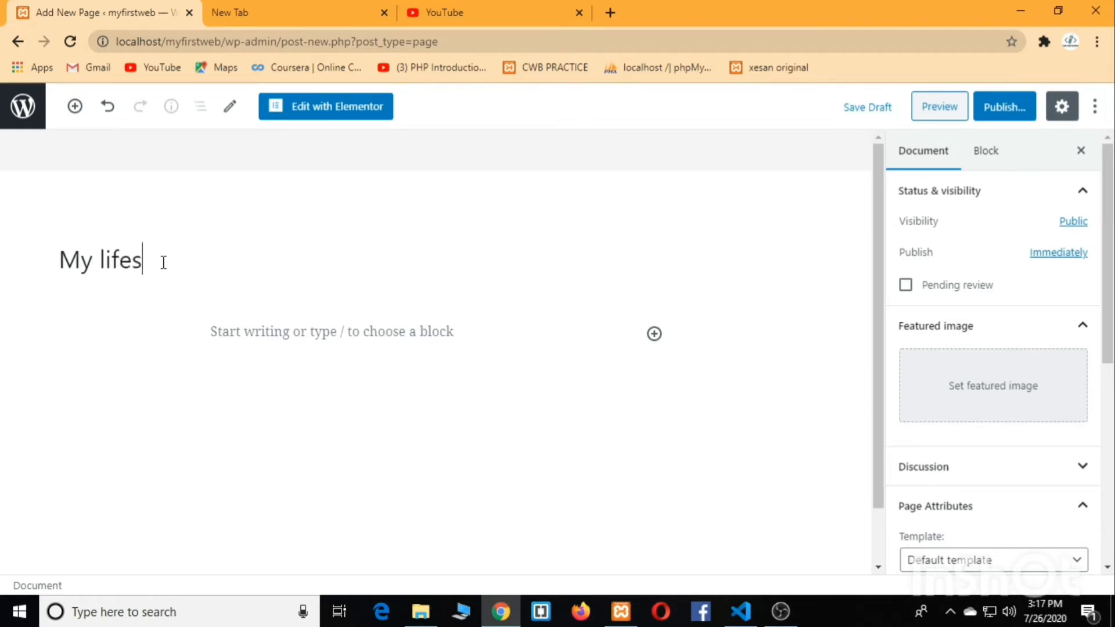
type("tyle")
- Publish the "My lifestyle" page and return to the dashboard
left_click(1016, 108)
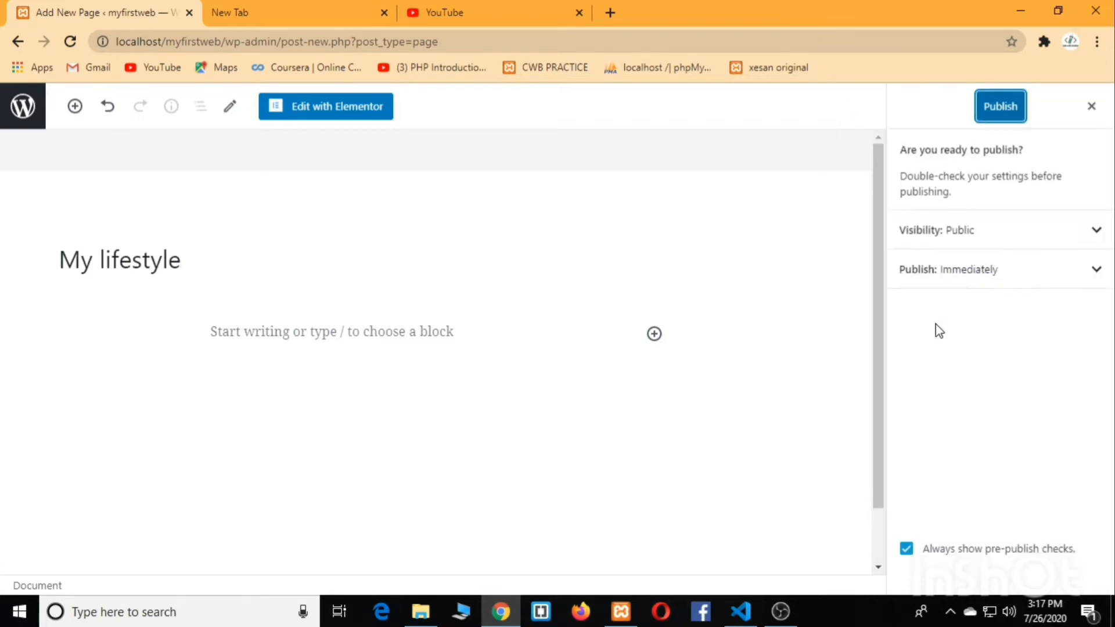
left_click(1002, 107)
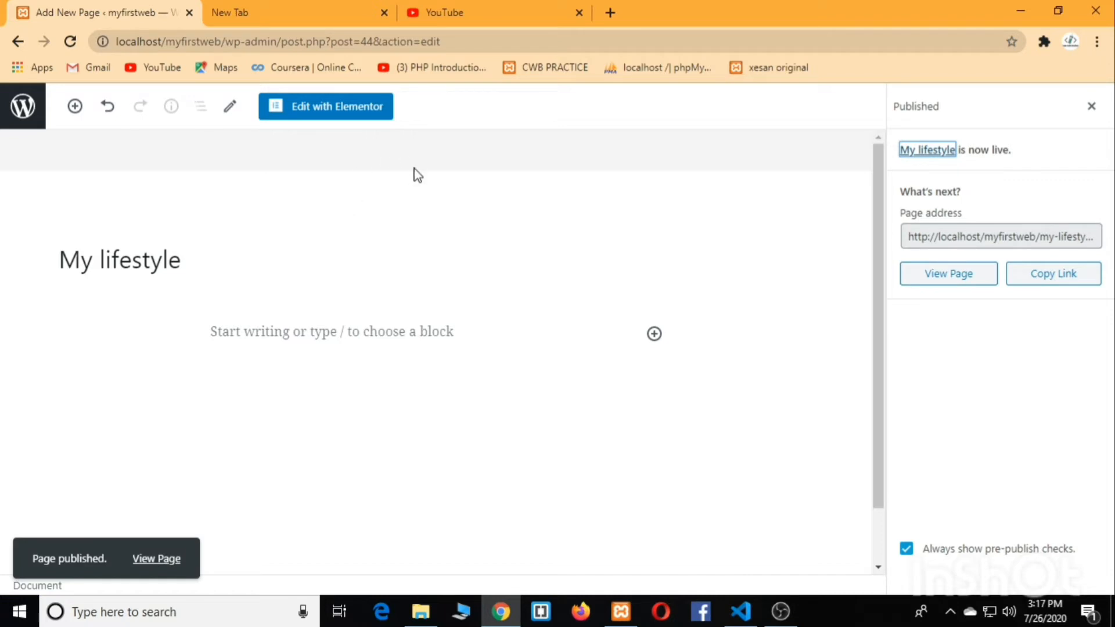
left_click(16, 42)
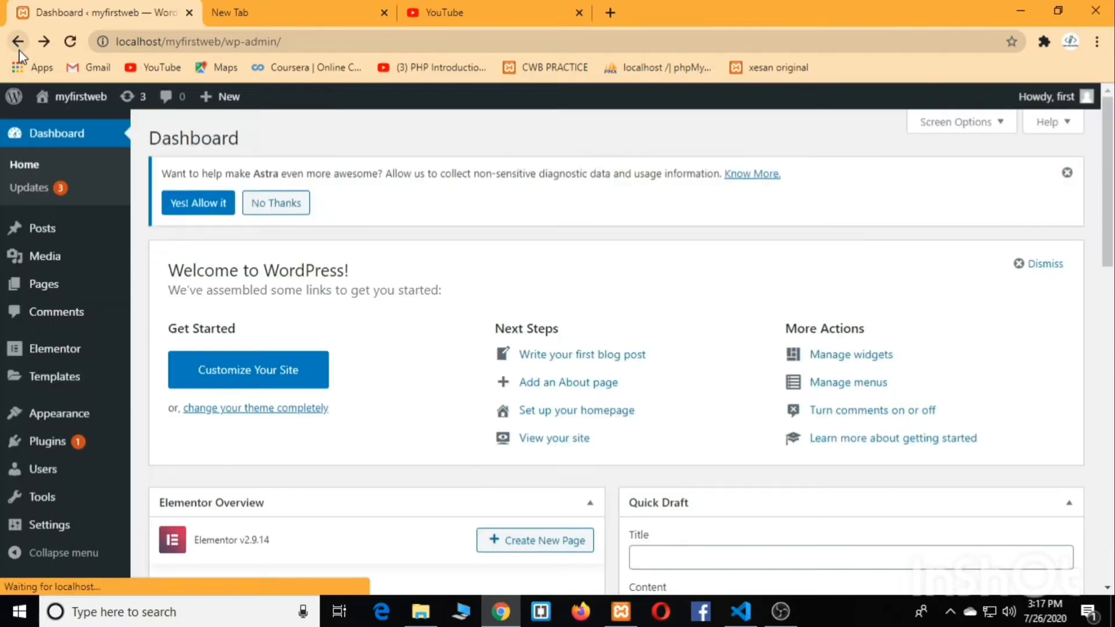
- Create and publish a new page titled "contact me", and return to the dashboard
mouse_move(76, 292)
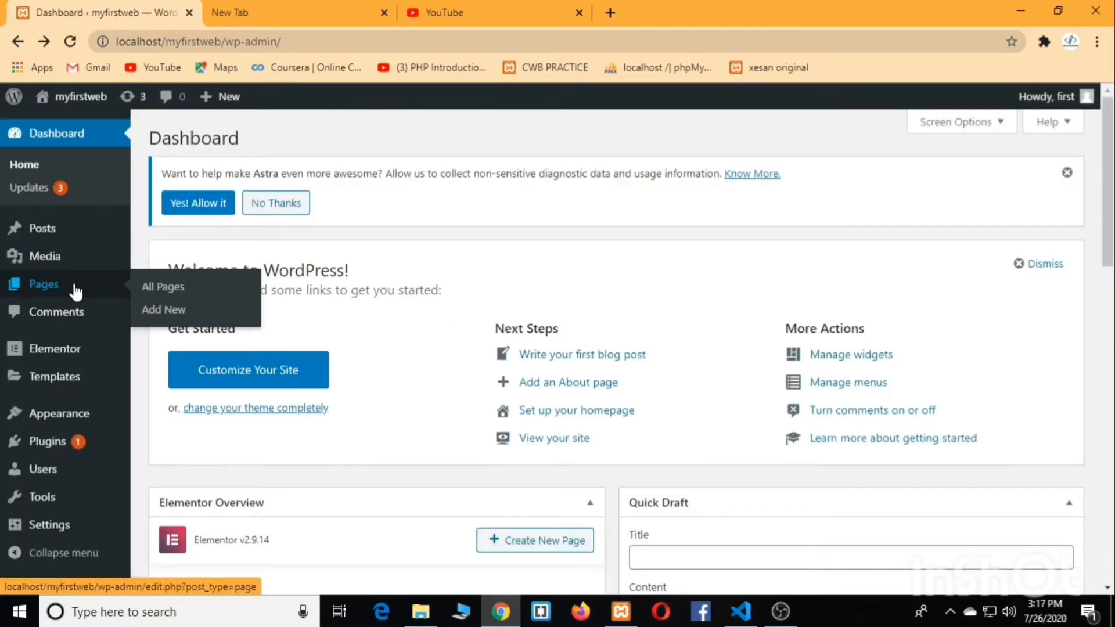
left_click(151, 311)
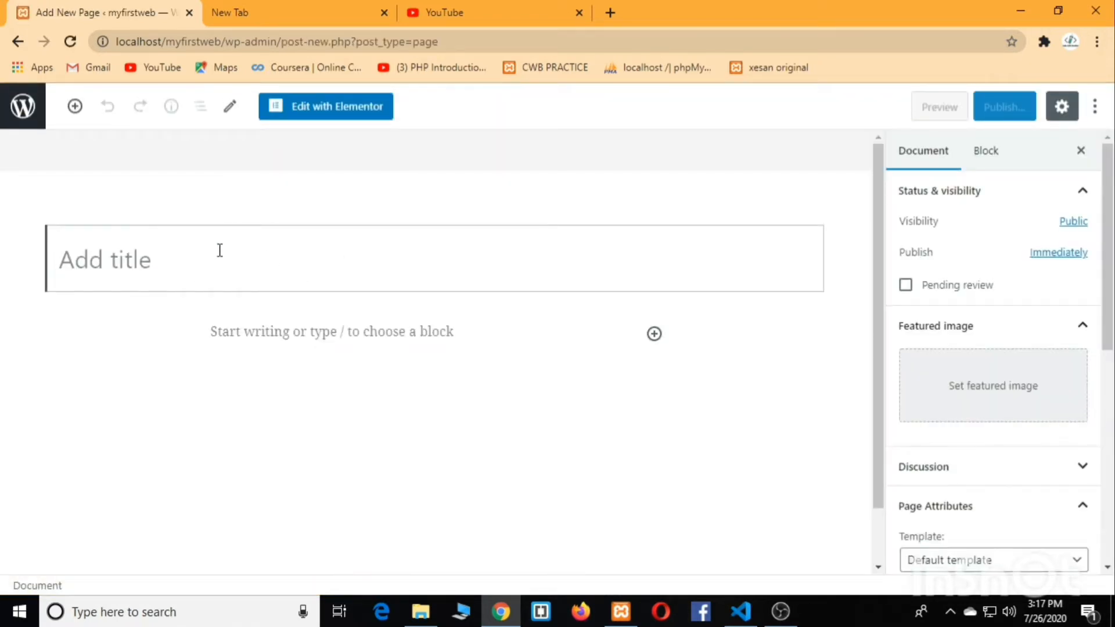
type("contac")
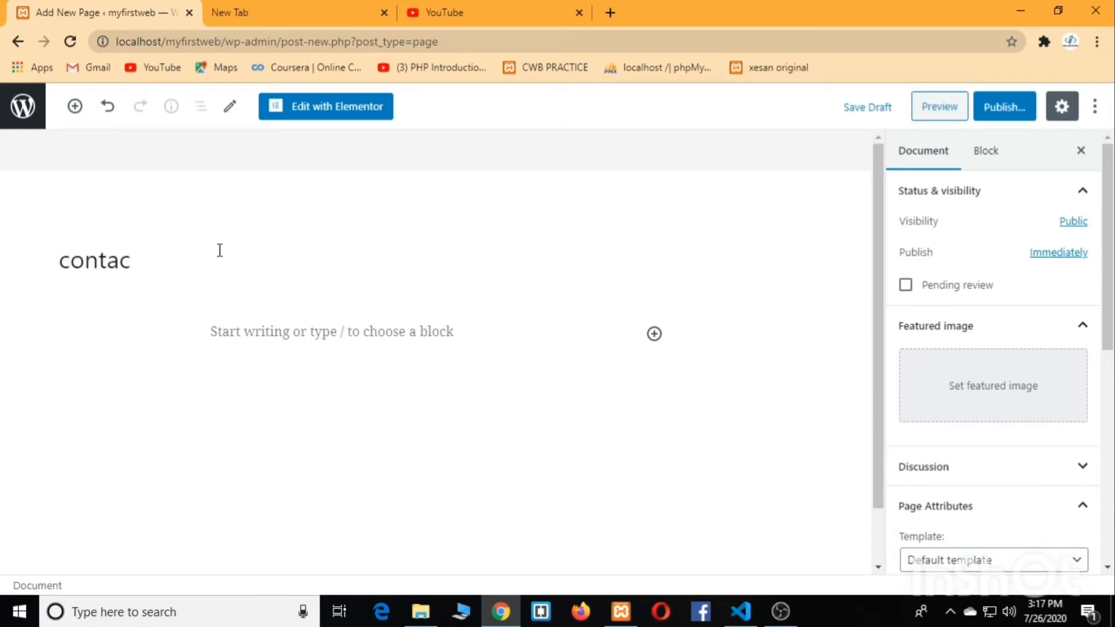
type("t me")
left_click(1020, 107)
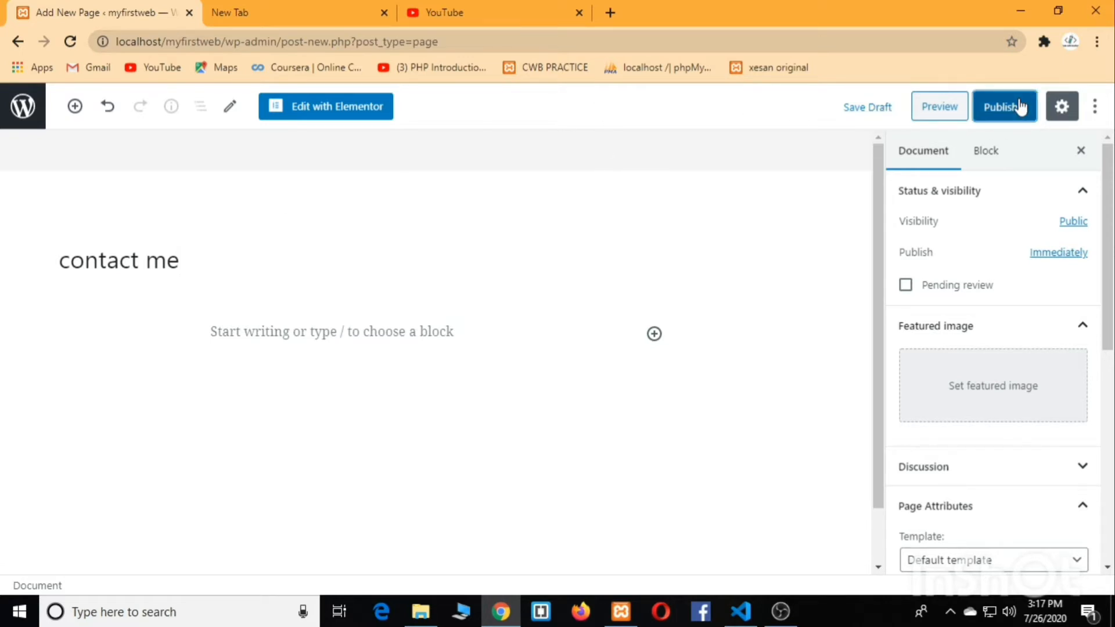
left_click(1004, 118)
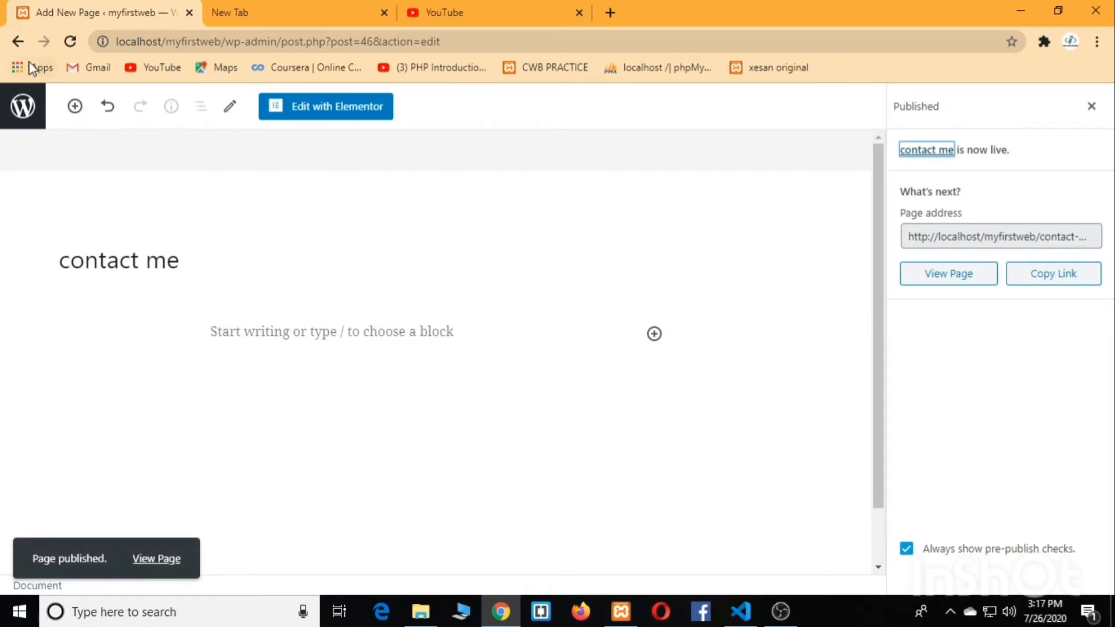
left_click(21, 43)
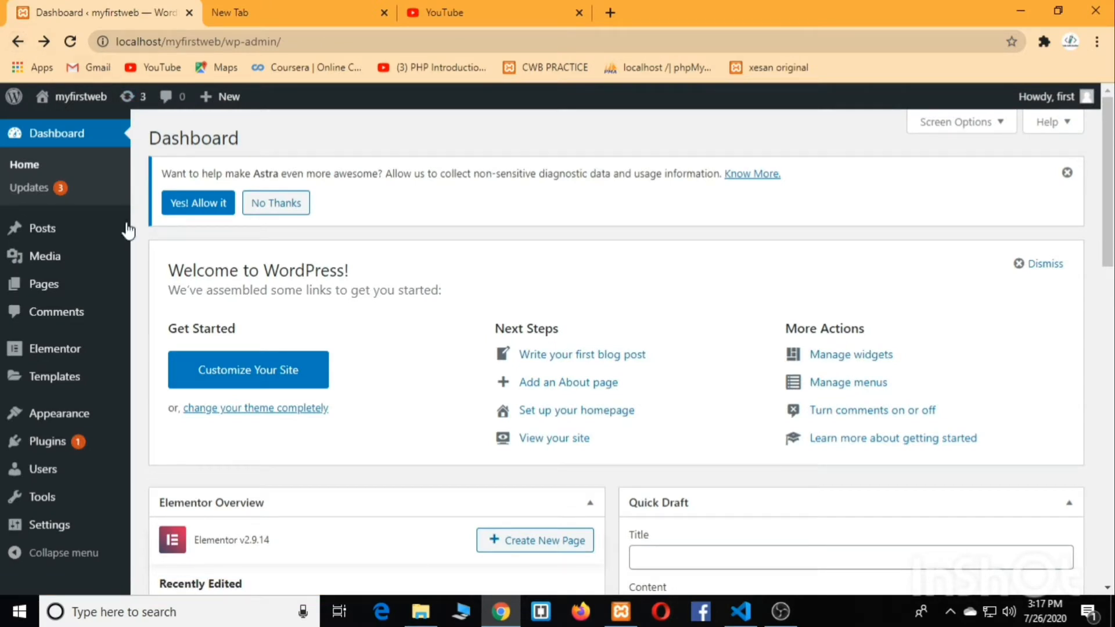
- Create a new site navigation menu named "header"
mouse_move(40, 420)
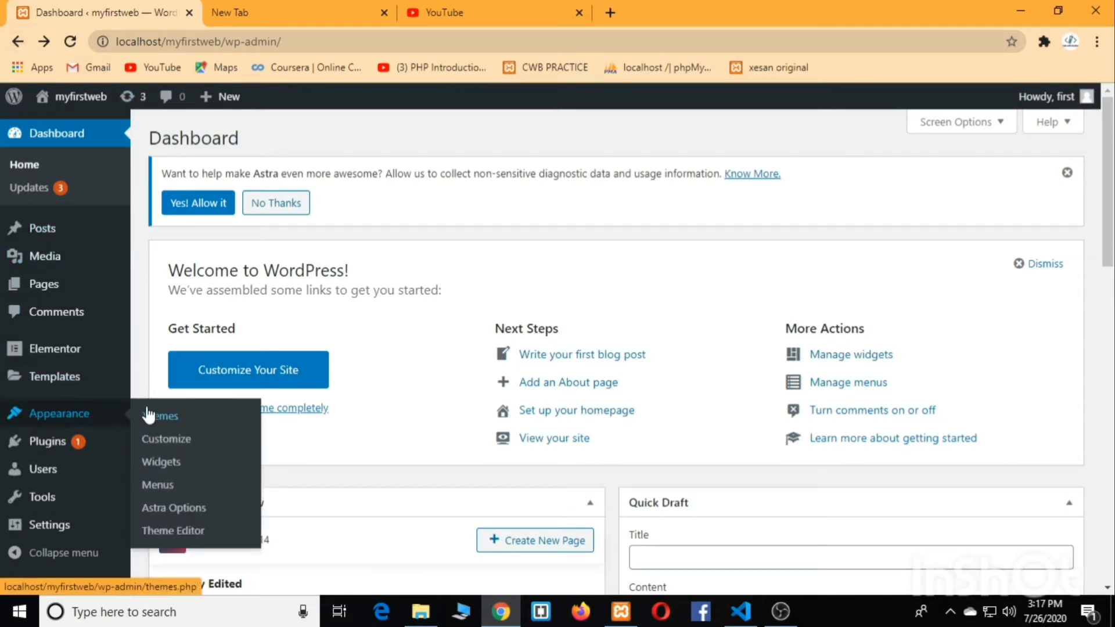
left_click(160, 489)
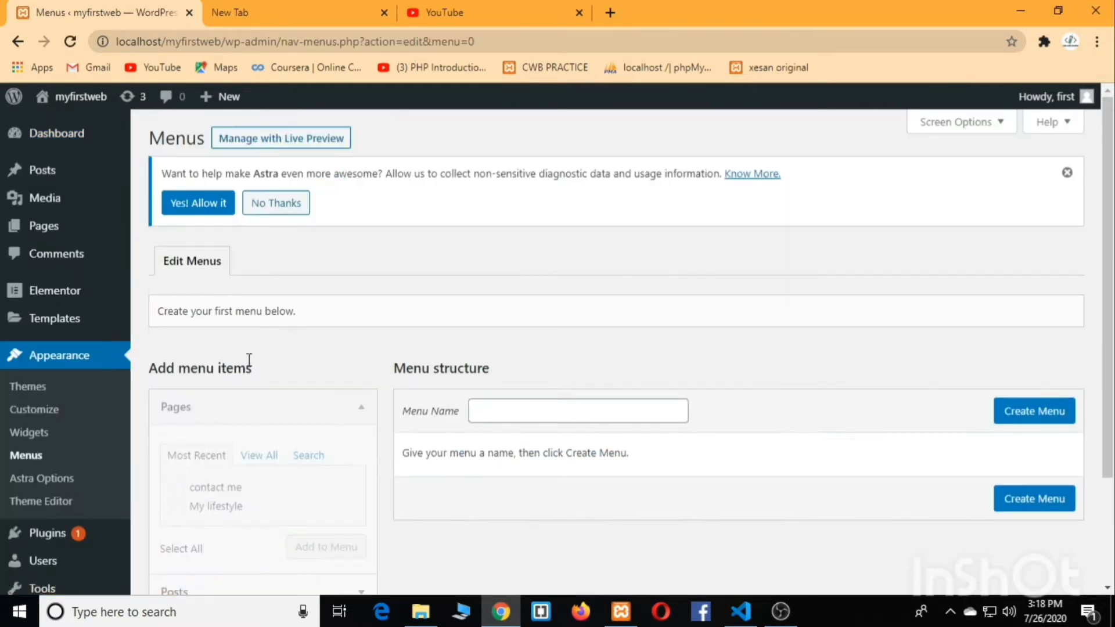
scroll(507, 368, "down", 2)
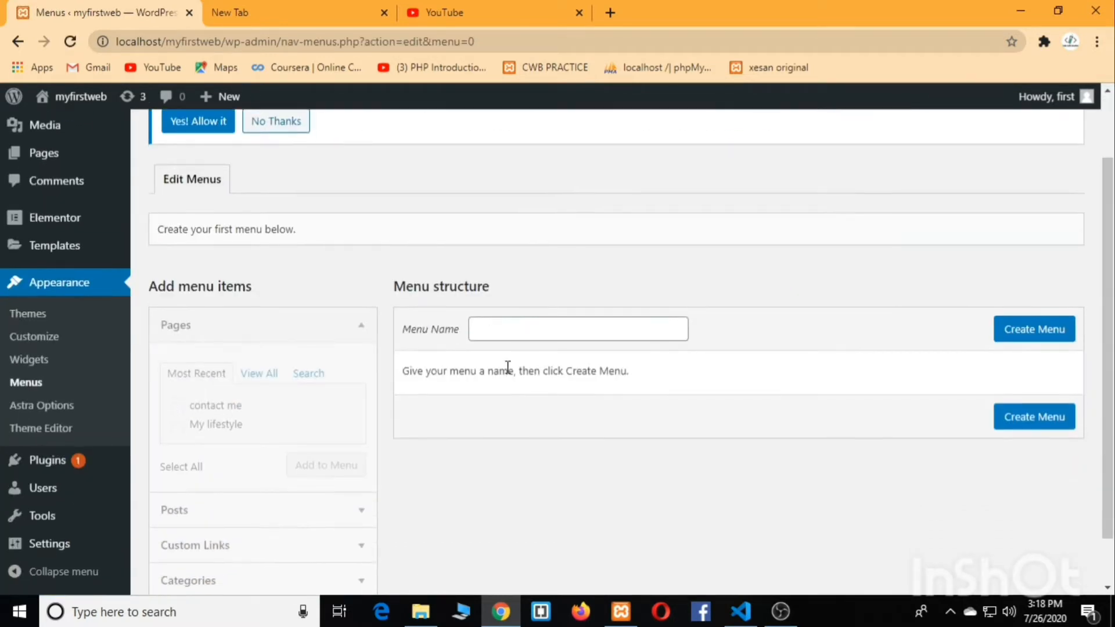
left_click(511, 328)
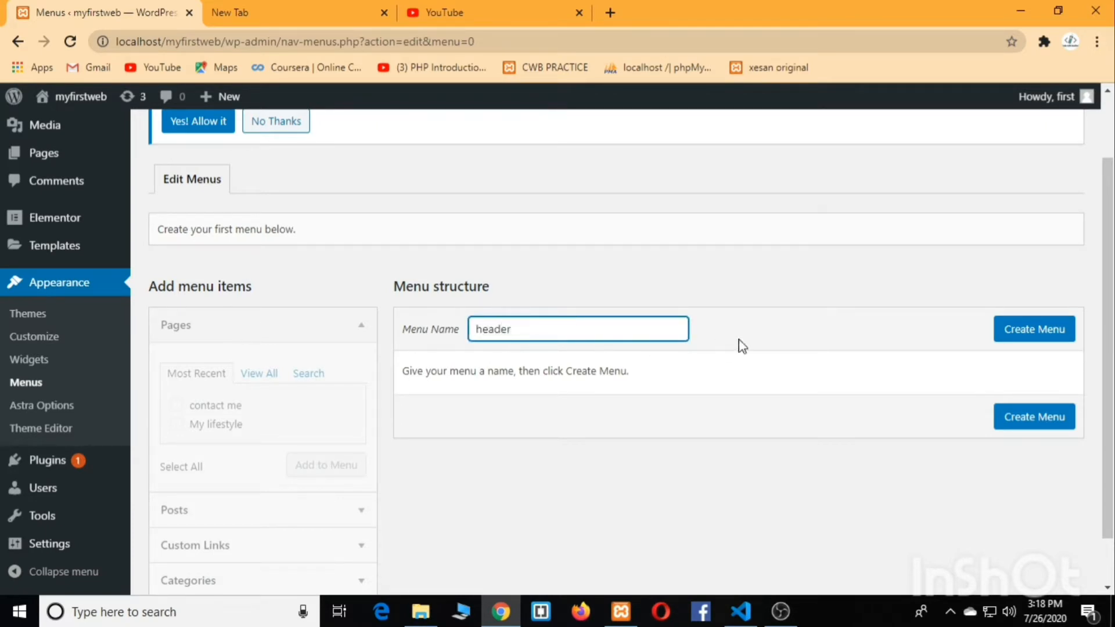
left_click(1002, 328)
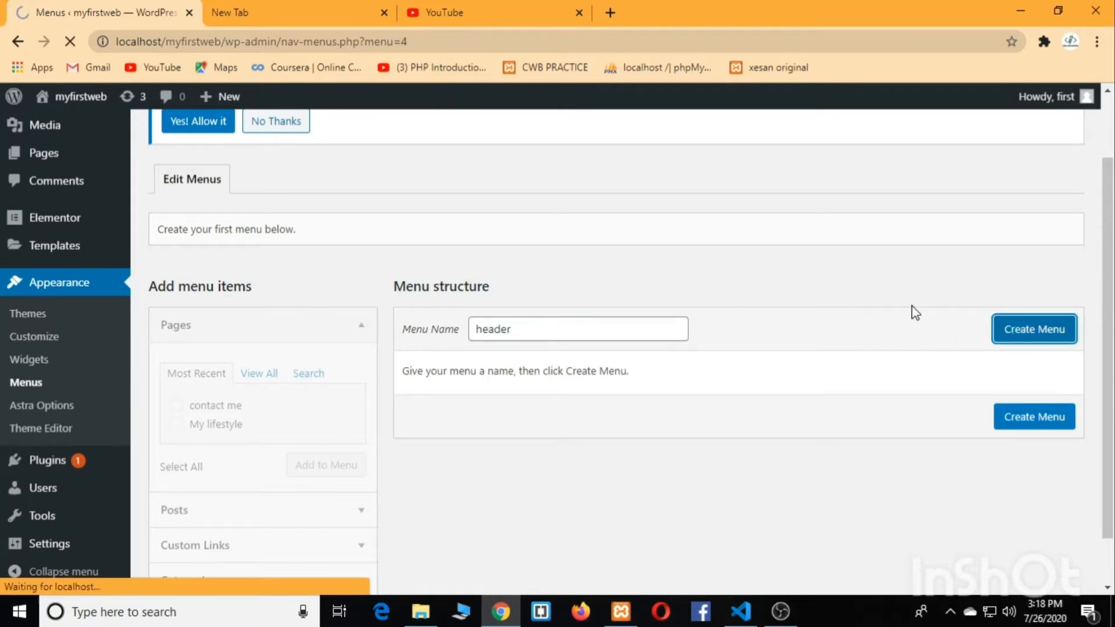
- Add the "contact me" and "My lifestyle" pages to the header menu
scroll(601, 324, "down", 1)
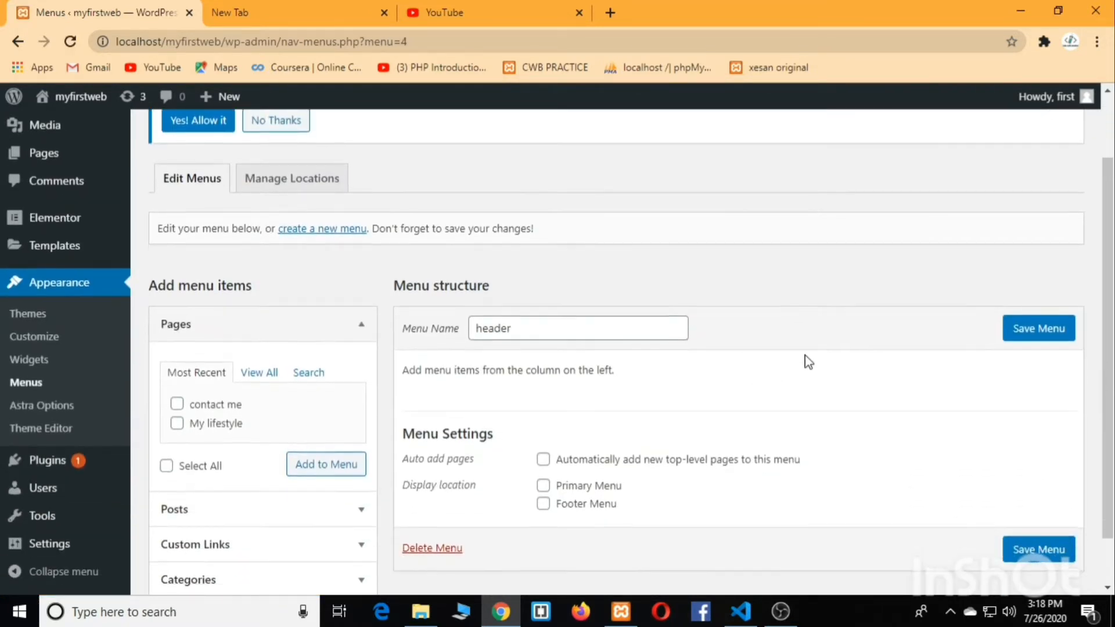
scroll(809, 361, "down", 1)
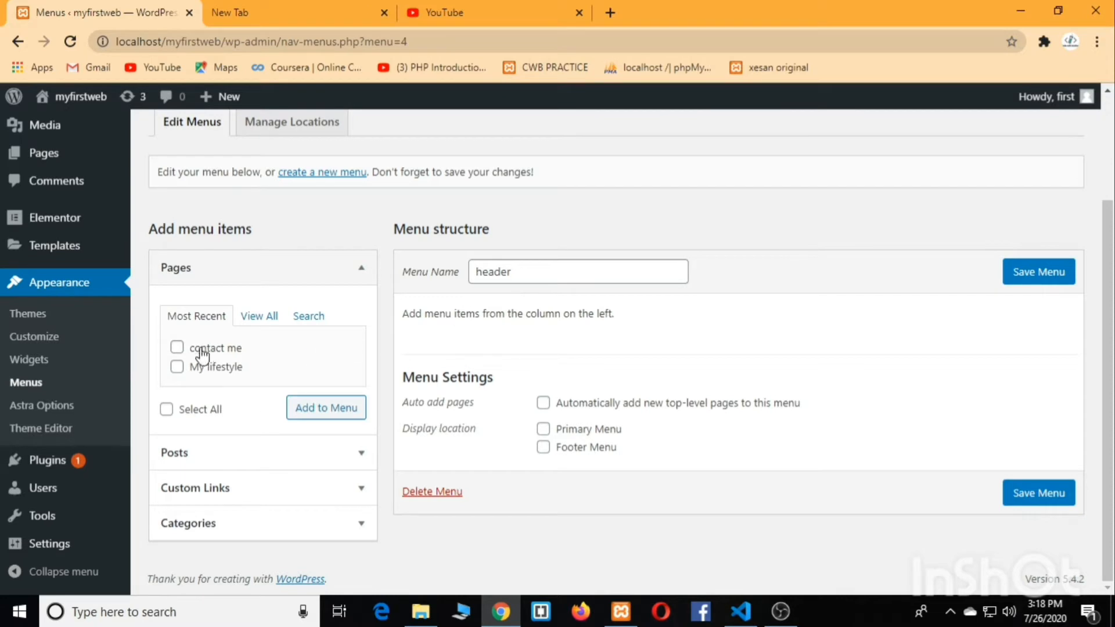
left_click(177, 347)
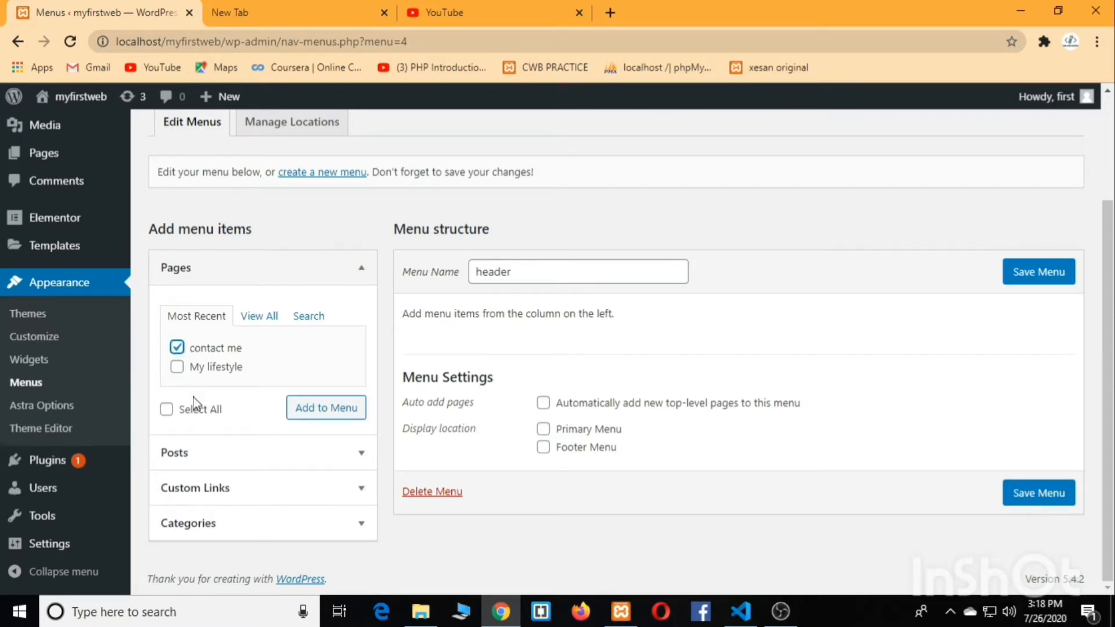
left_click(177, 367)
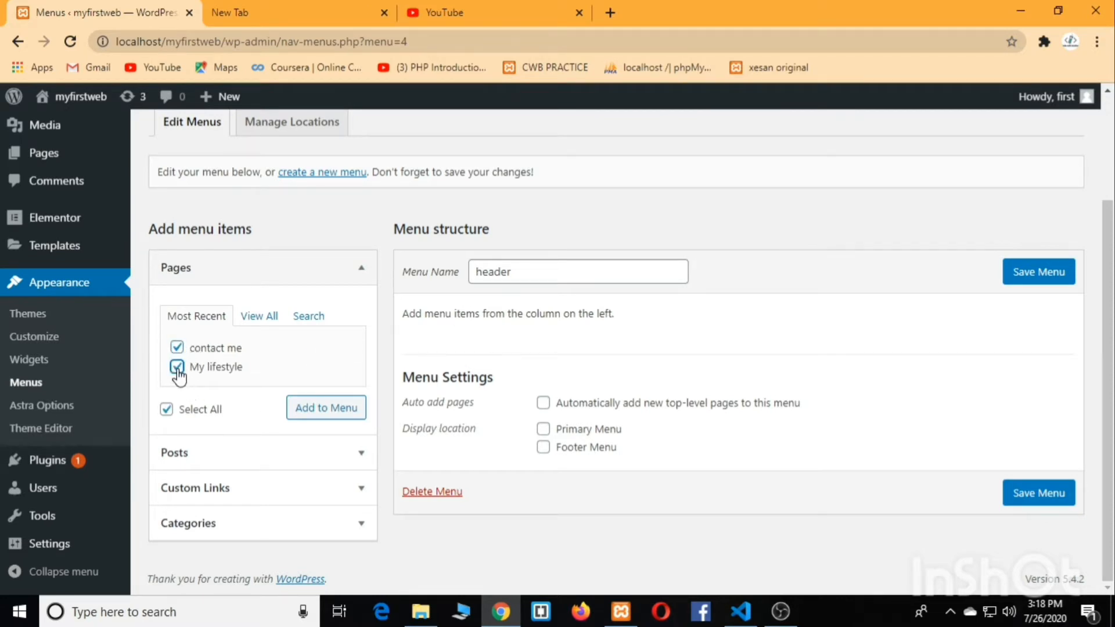
left_click(311, 413)
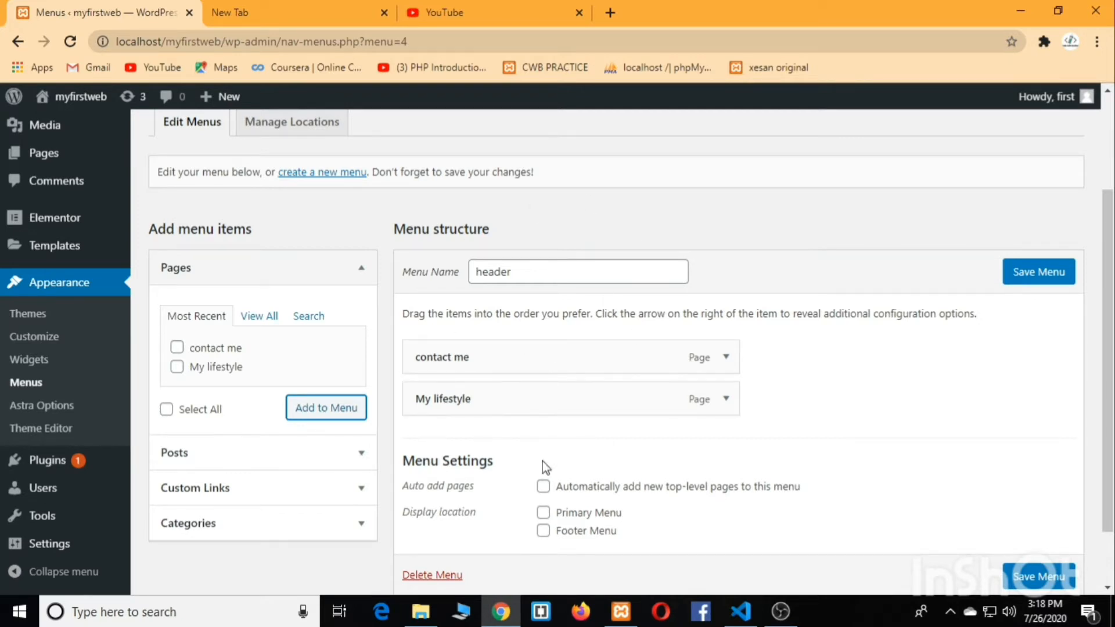
- Save the header menu with its two page items
scroll(926, 420, "down", 1)
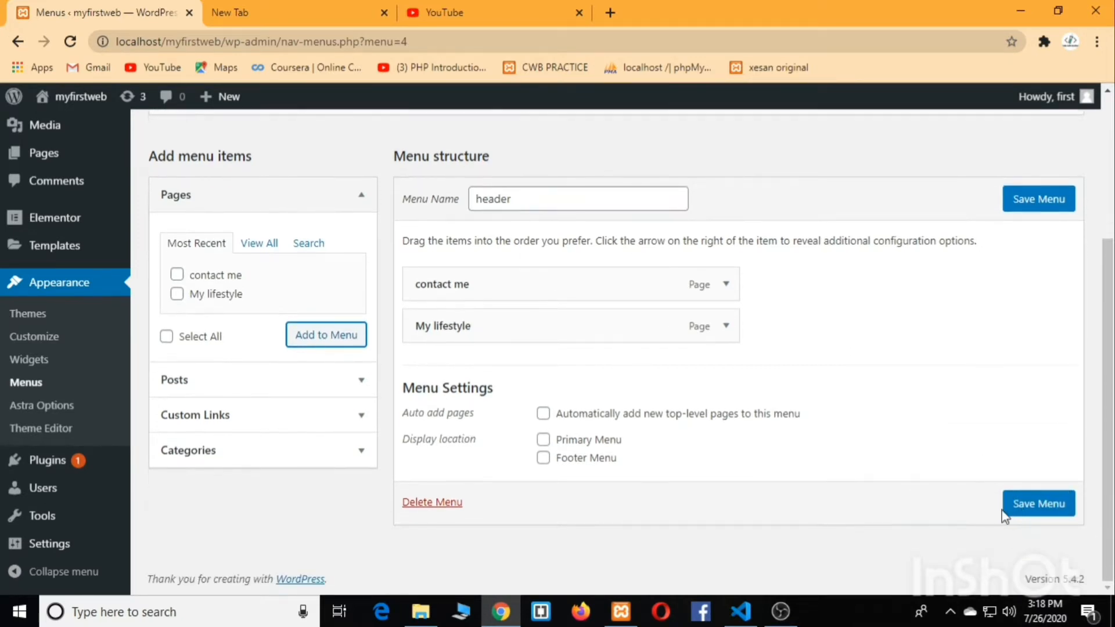
left_click(1009, 514)
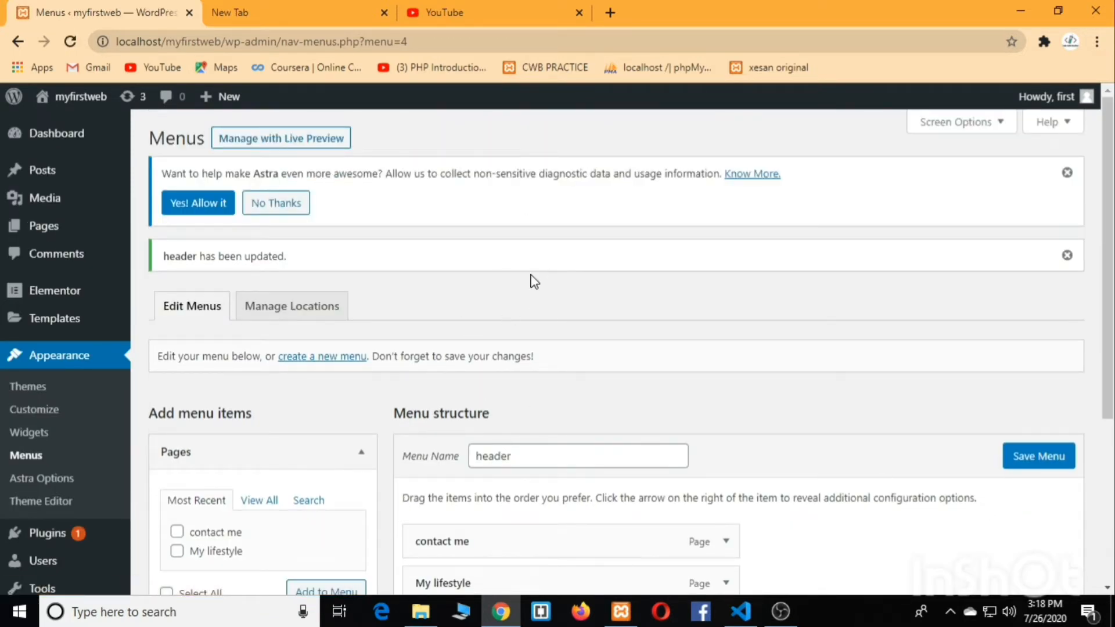
scroll(532, 290, "down", 1)
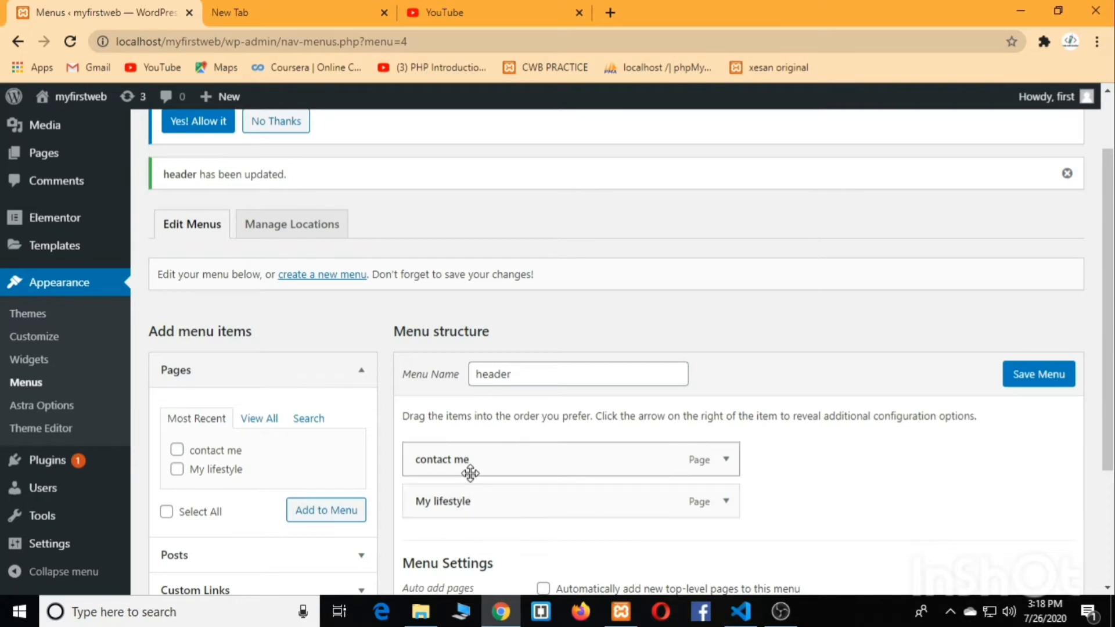
scroll(418, 410, "up", 1)
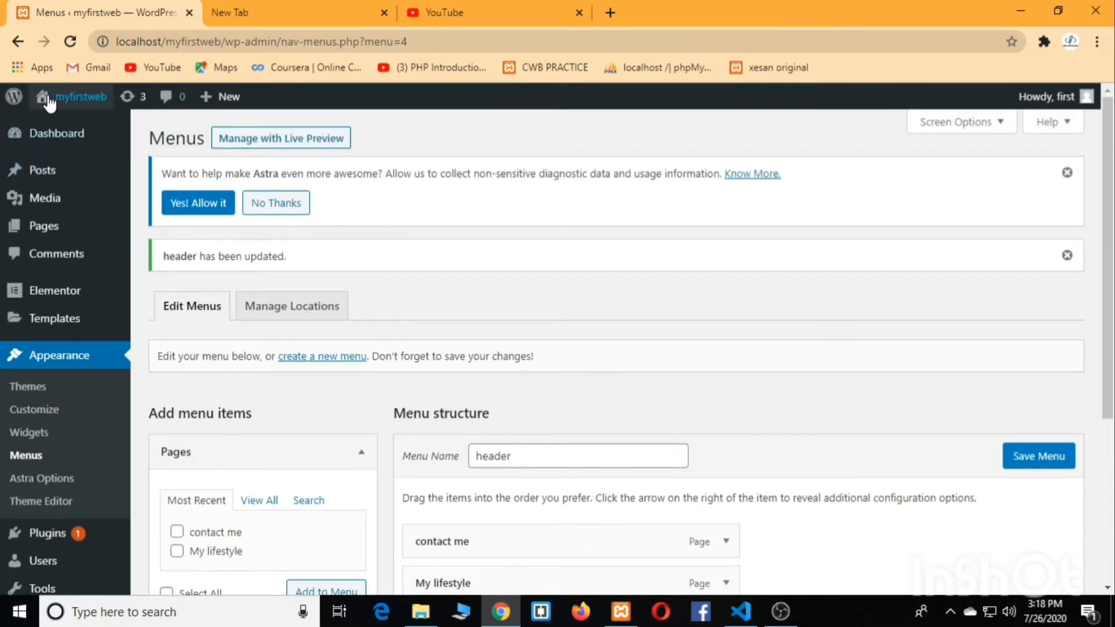
- Open the myfirstweb site in a new browser tab to check its header navigation
mouse_move(56, 103)
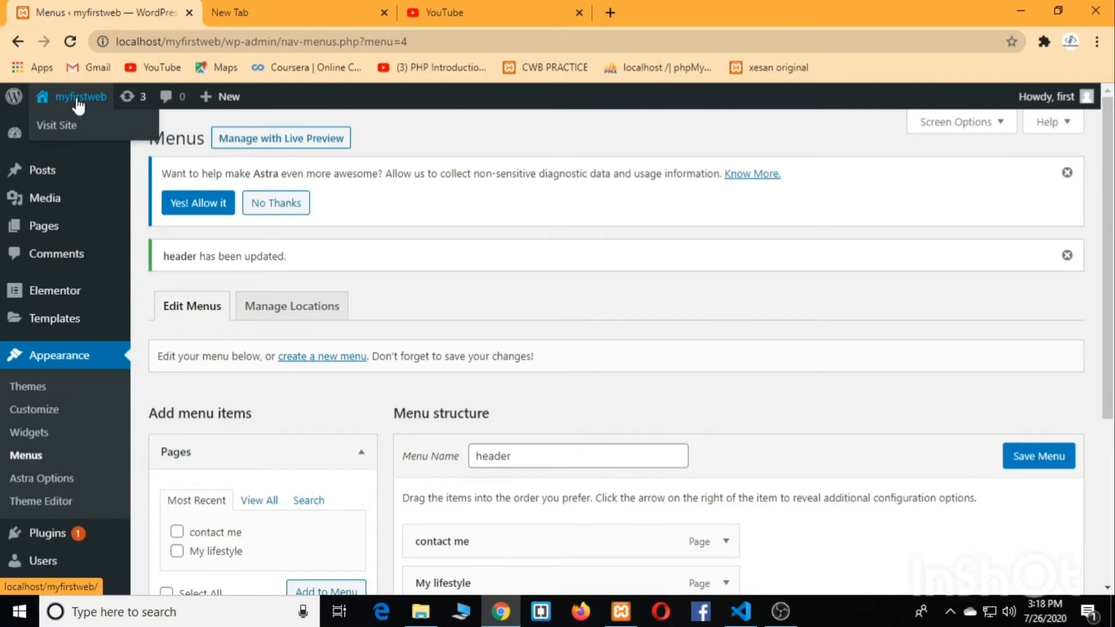
right_click(80, 116)
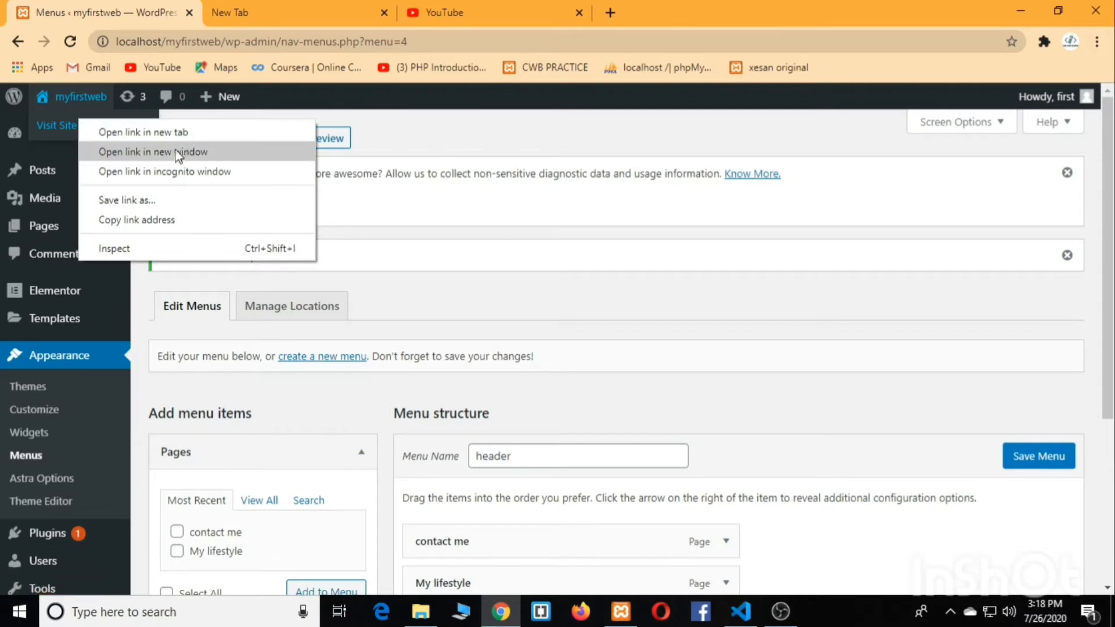
left_click(174, 133)
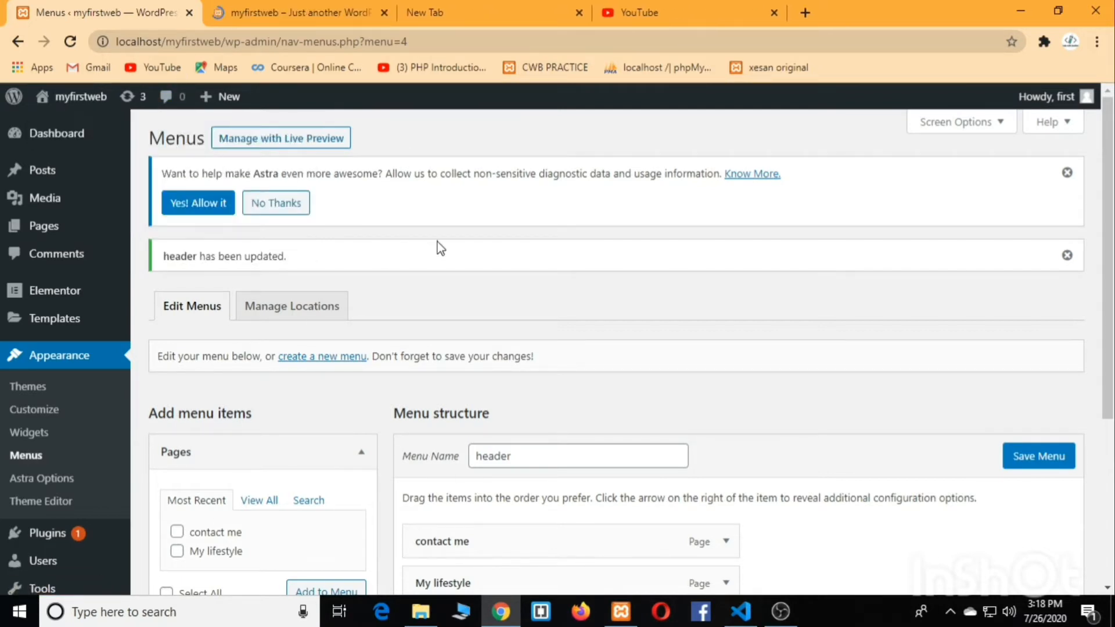
left_click(304, 12)
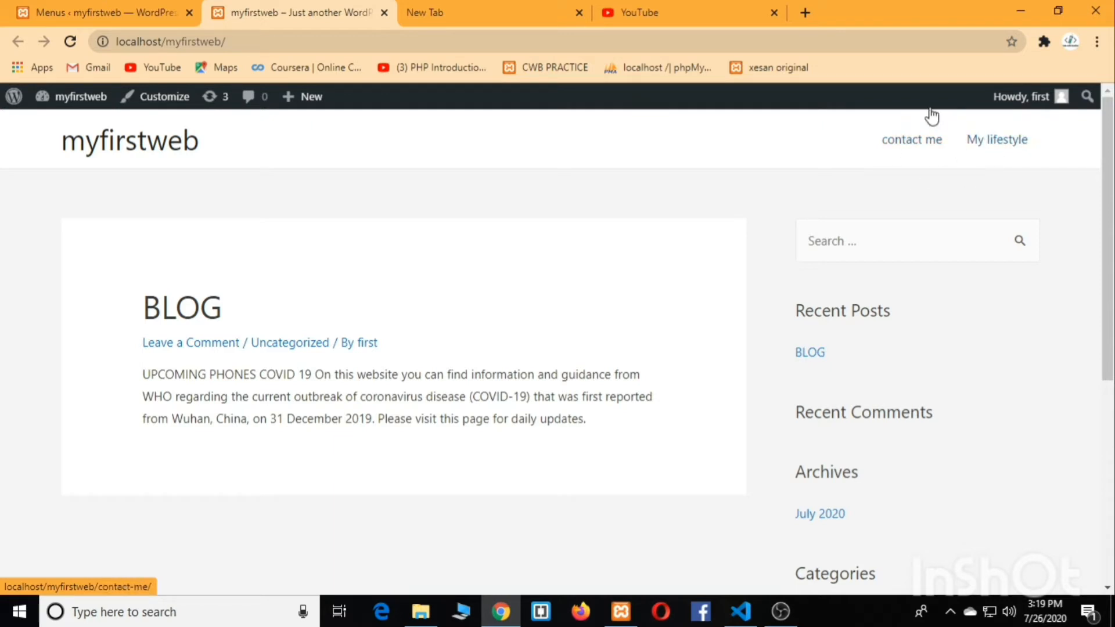
- Return to the WordPress admin and open the "My lifestyle" page for editing in Elementor
left_click(144, 12)
mouse_move(73, 235)
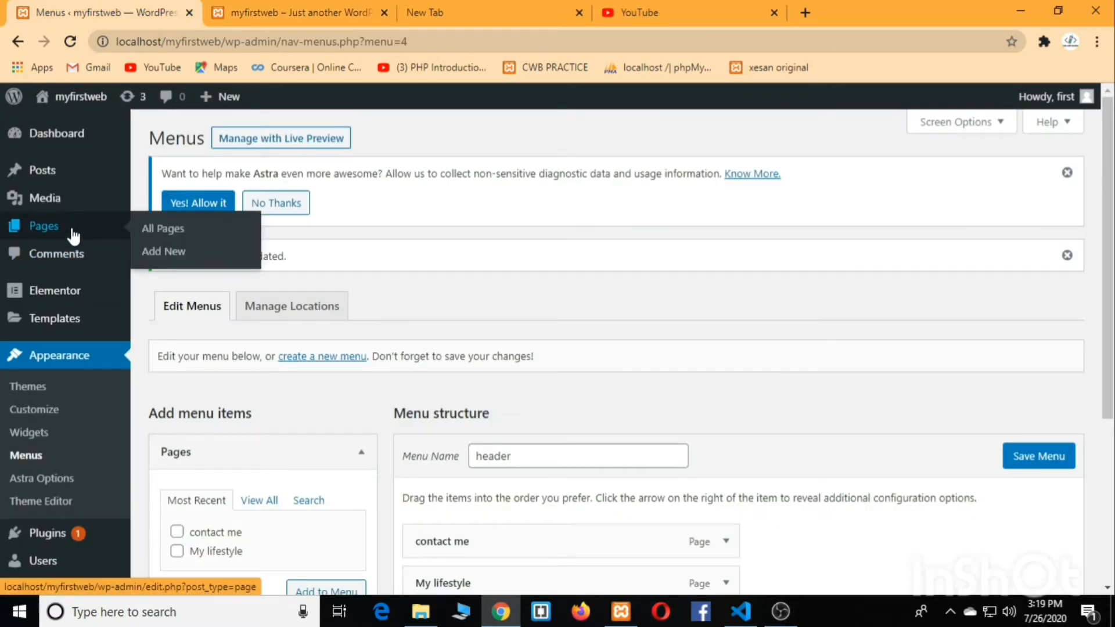
left_click(177, 232)
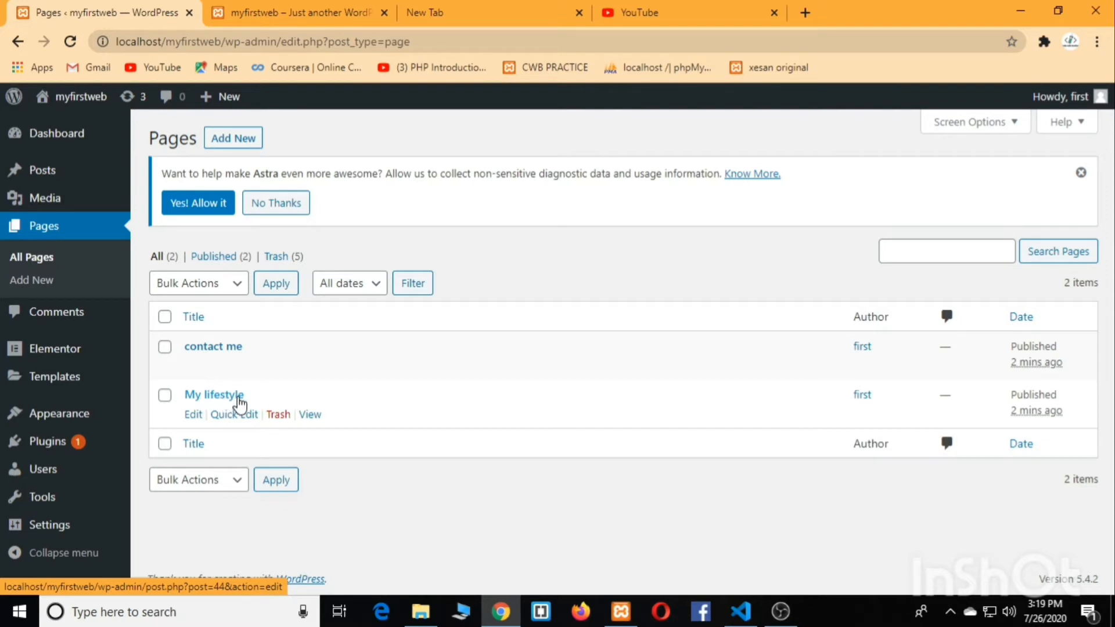
left_click(192, 415)
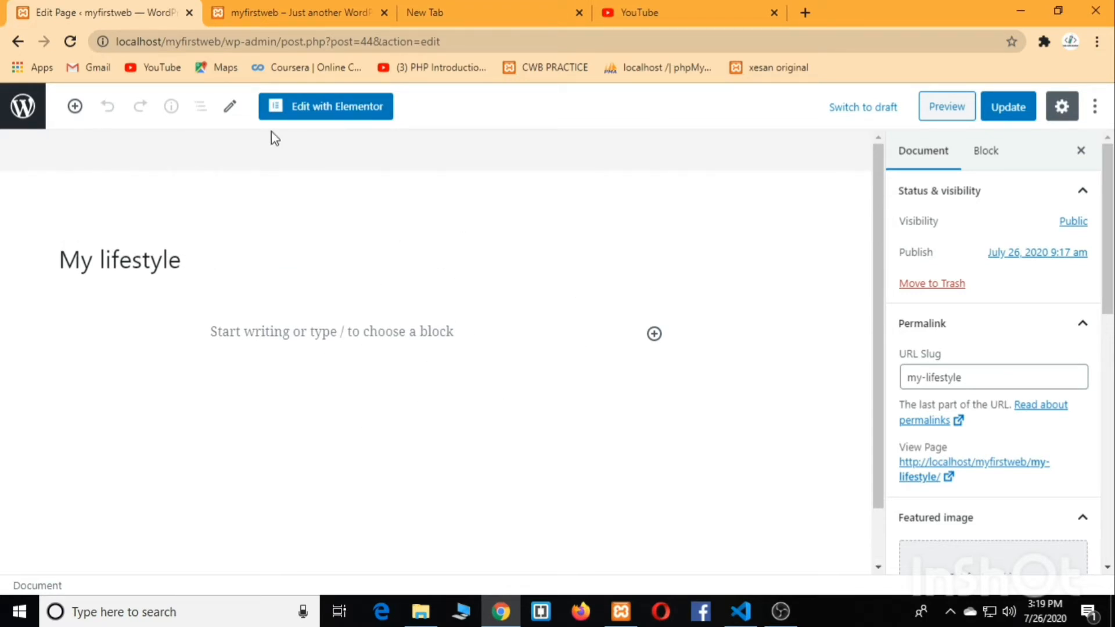
left_click(332, 116)
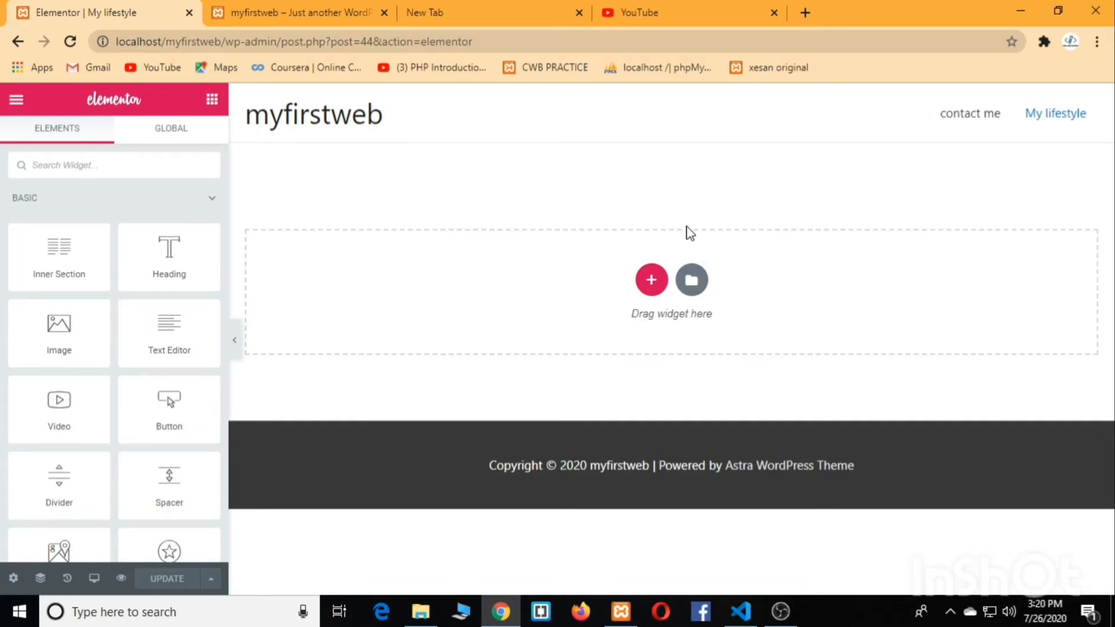
- Add a new section with three equal columns to the page
left_click(660, 284)
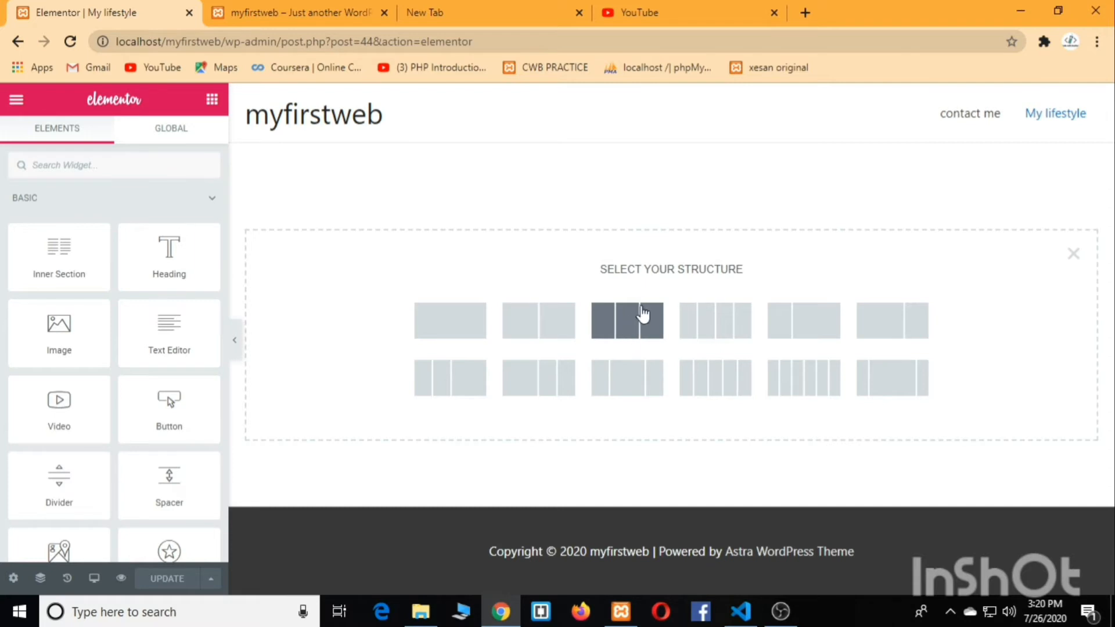
left_click(620, 342)
left_click(645, 306)
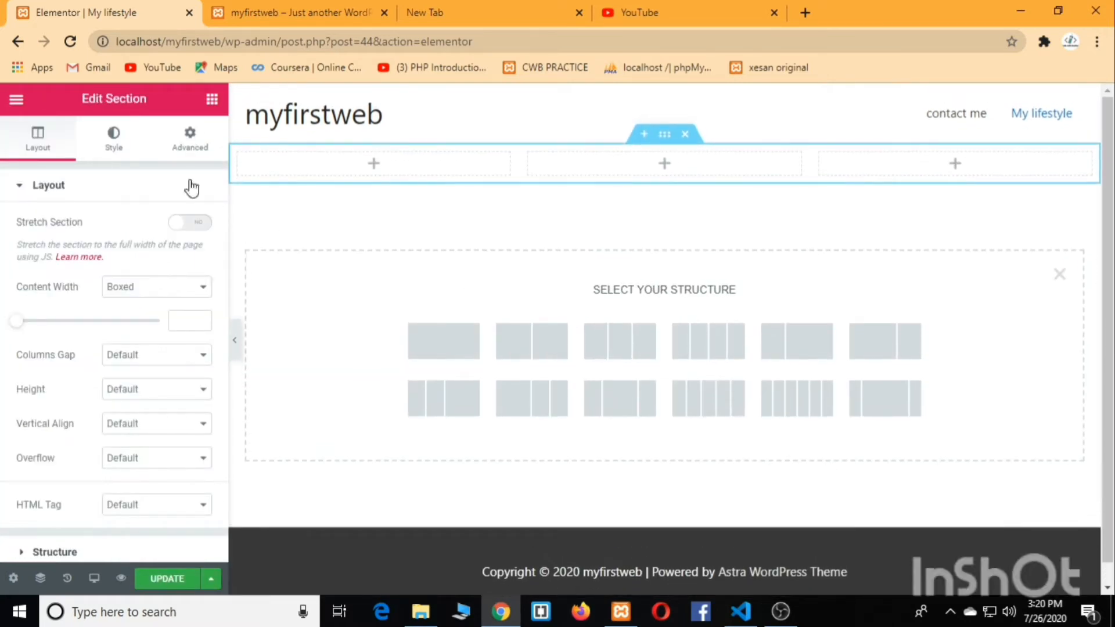
- Place a Heading widget in the section's first column and set its title to "hello world"
left_click(212, 99)
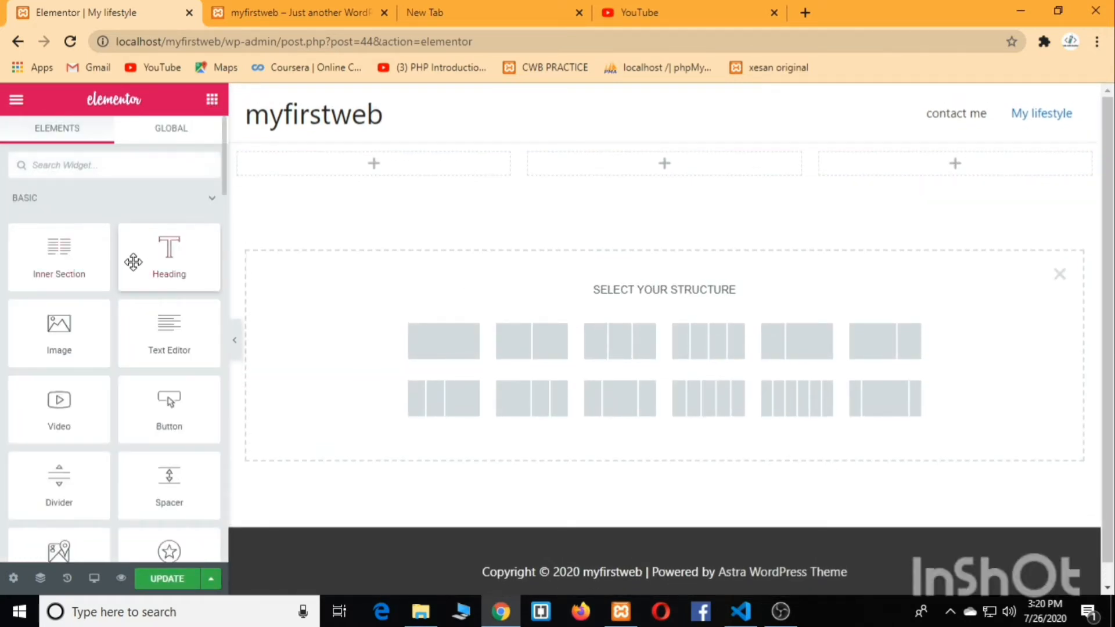
scroll(78, 256, "down", 2)
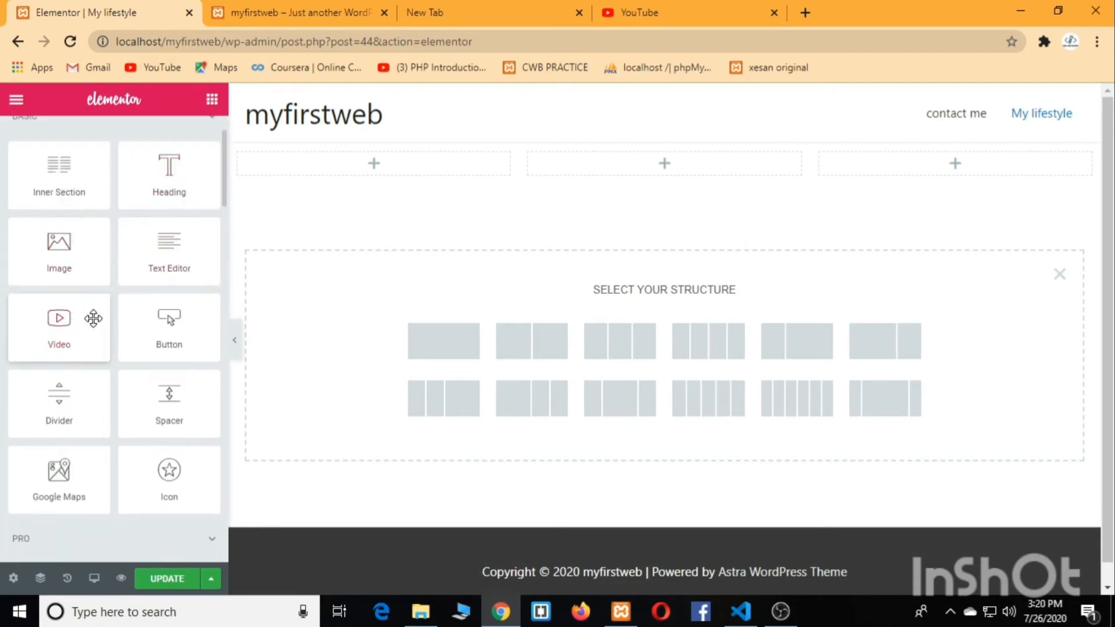
scroll(172, 338, "down", 12)
scroll(170, 339, "down", 8)
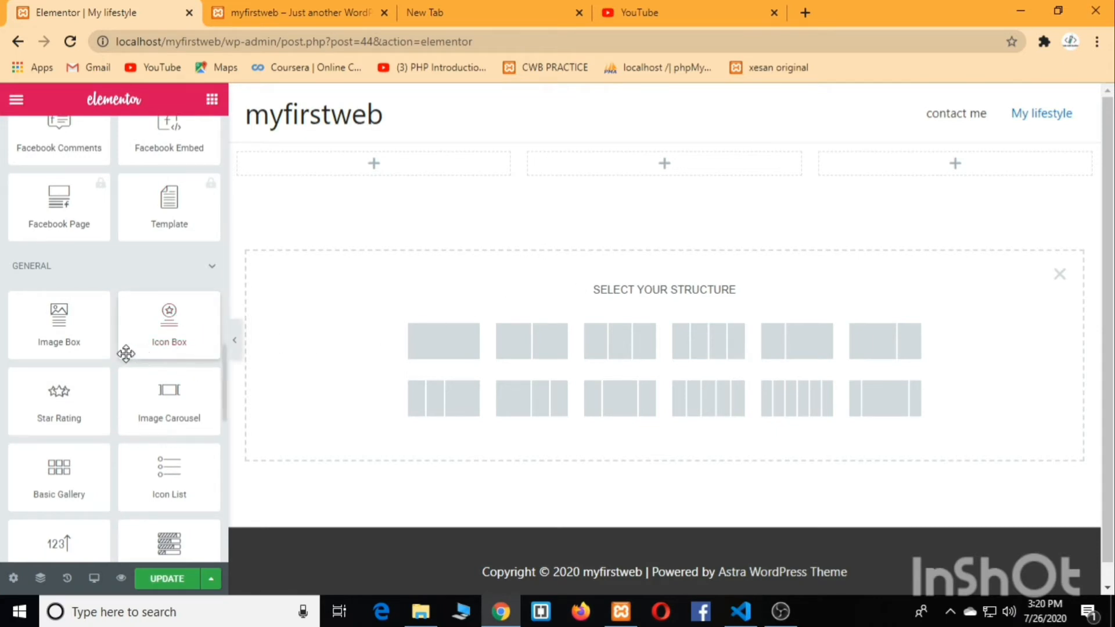
scroll(159, 341, "down", 3)
scroll(159, 348, "up", 20)
scroll(162, 337, "up", 2)
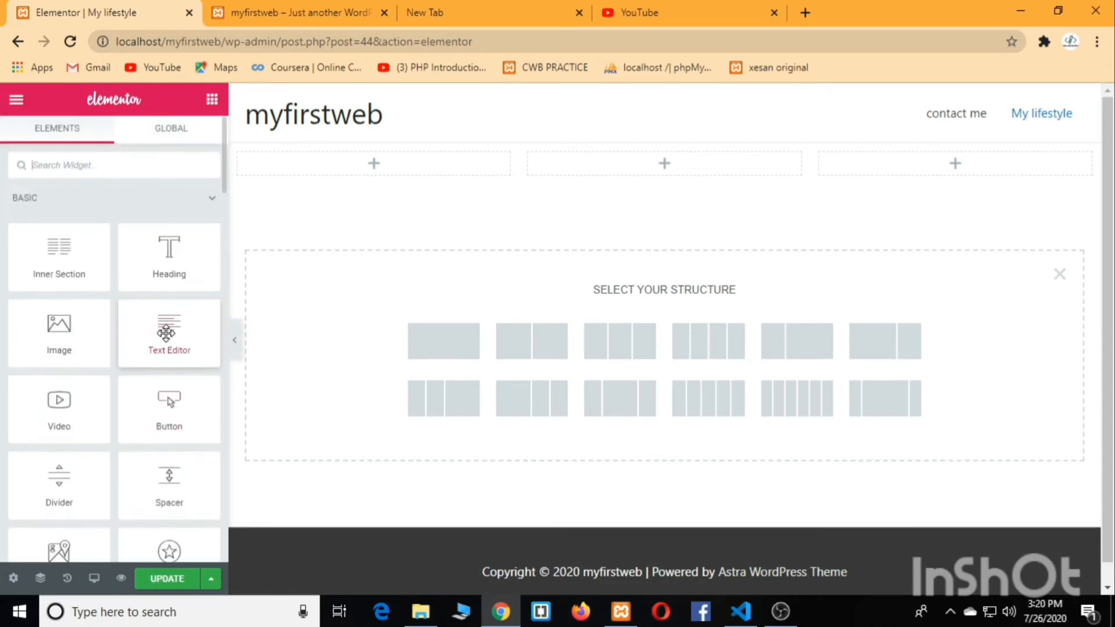
left_click_drag(169, 269, 377, 176)
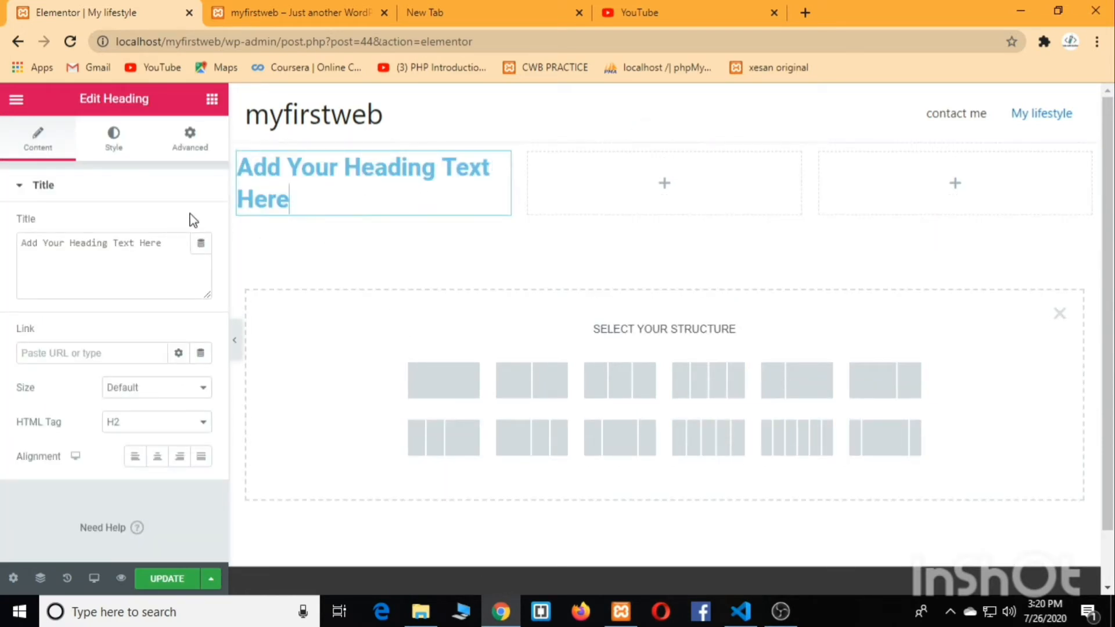
left_click_drag(166, 241, 7, 256)
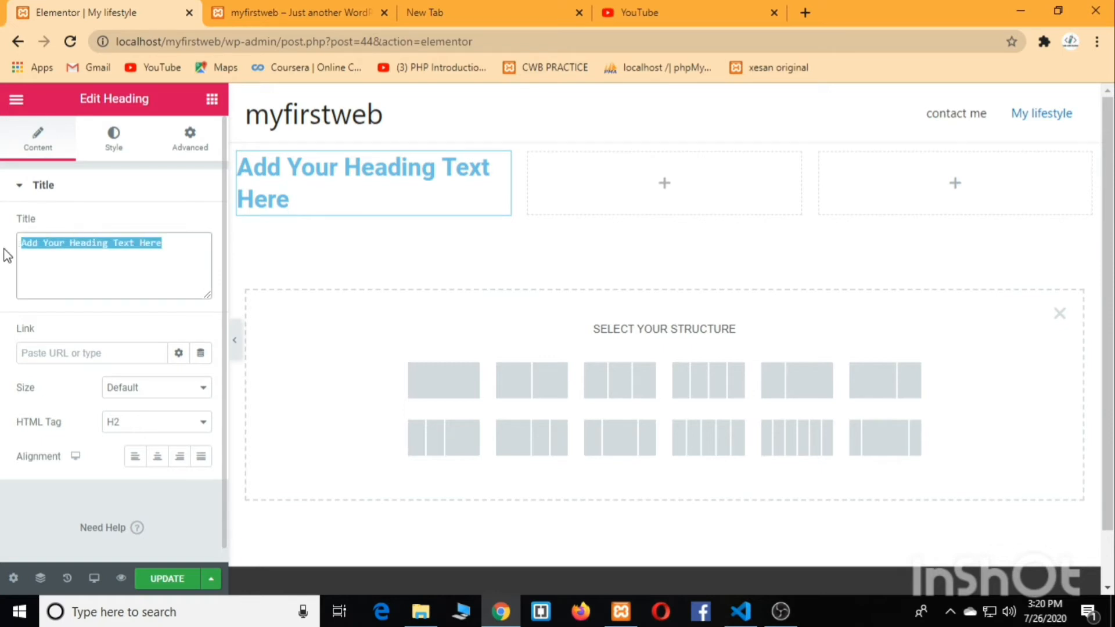
key("BackSpace")
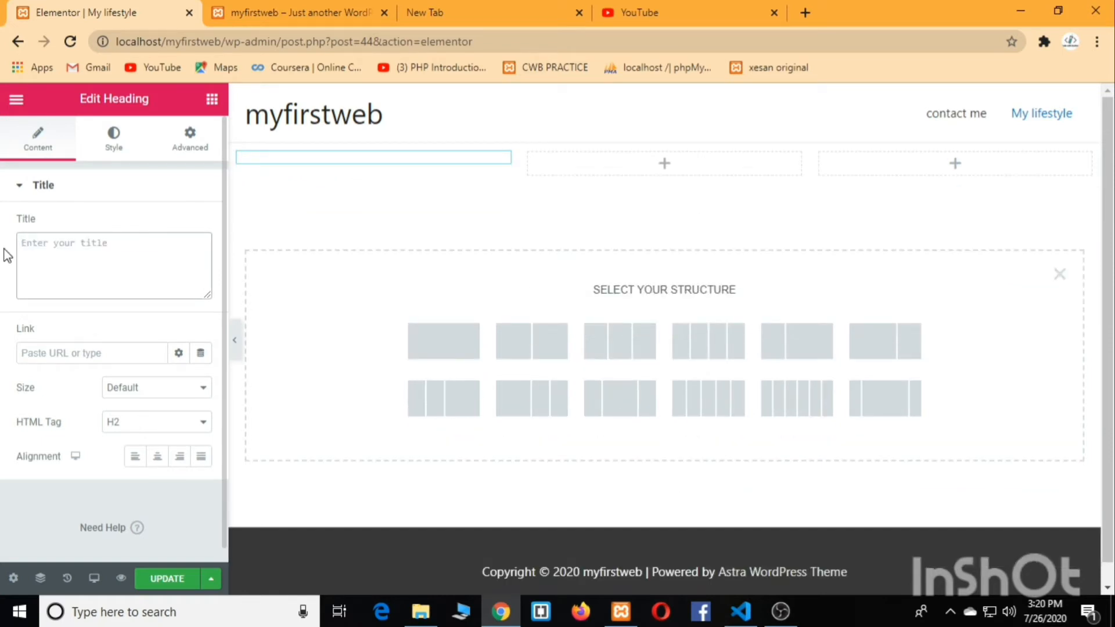
type("hello world")
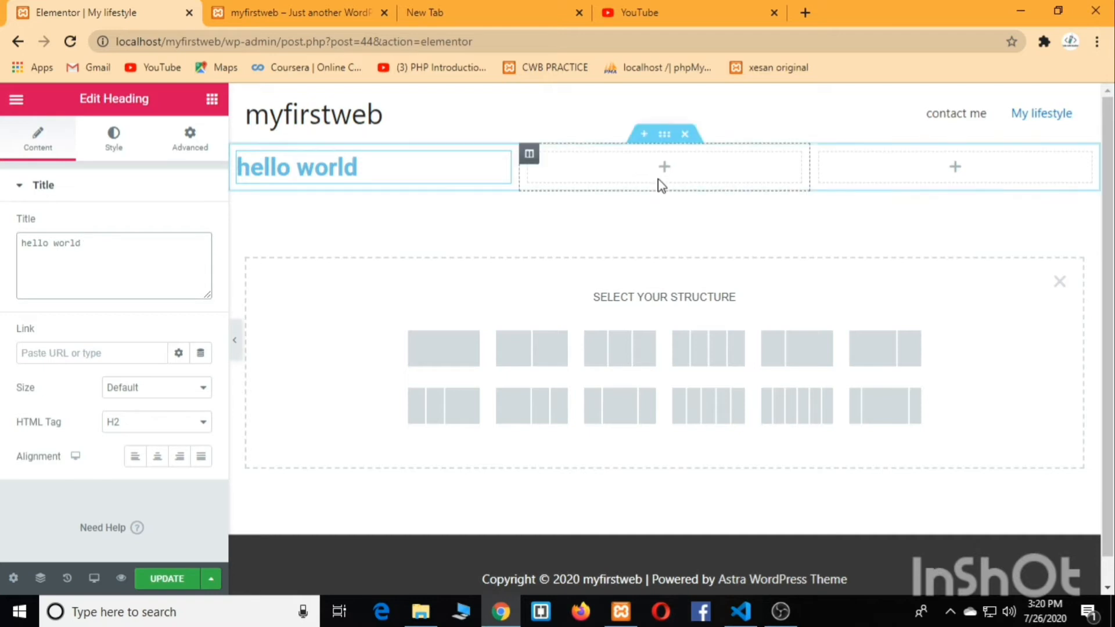
- Place an Image widget in the middle column and a Button widget in the third column
left_click(212, 101)
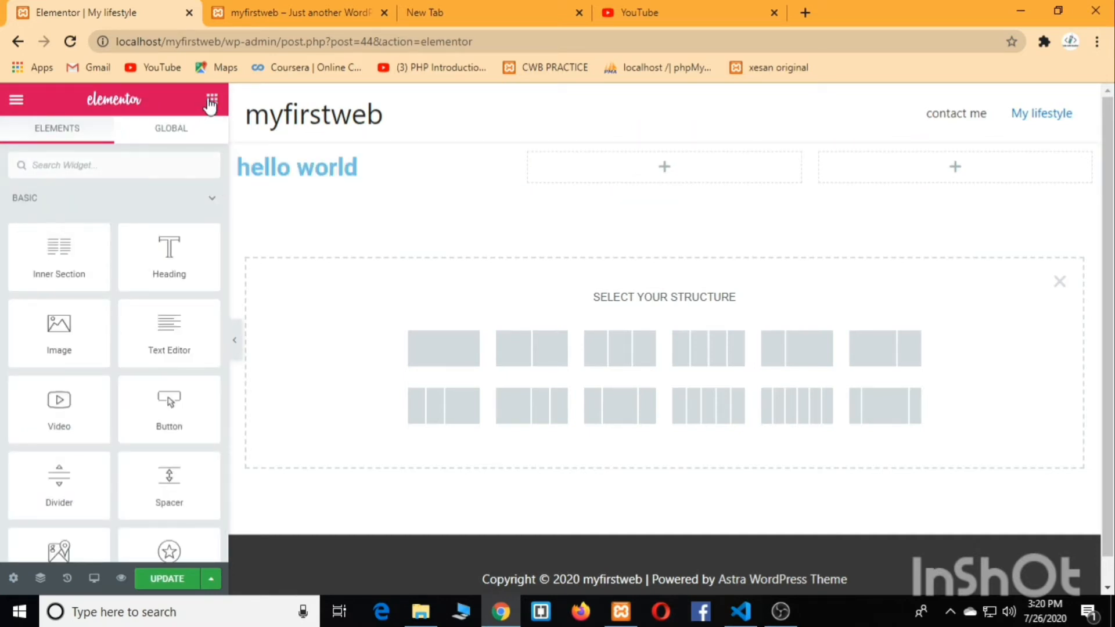
left_click_drag(53, 332, 653, 170)
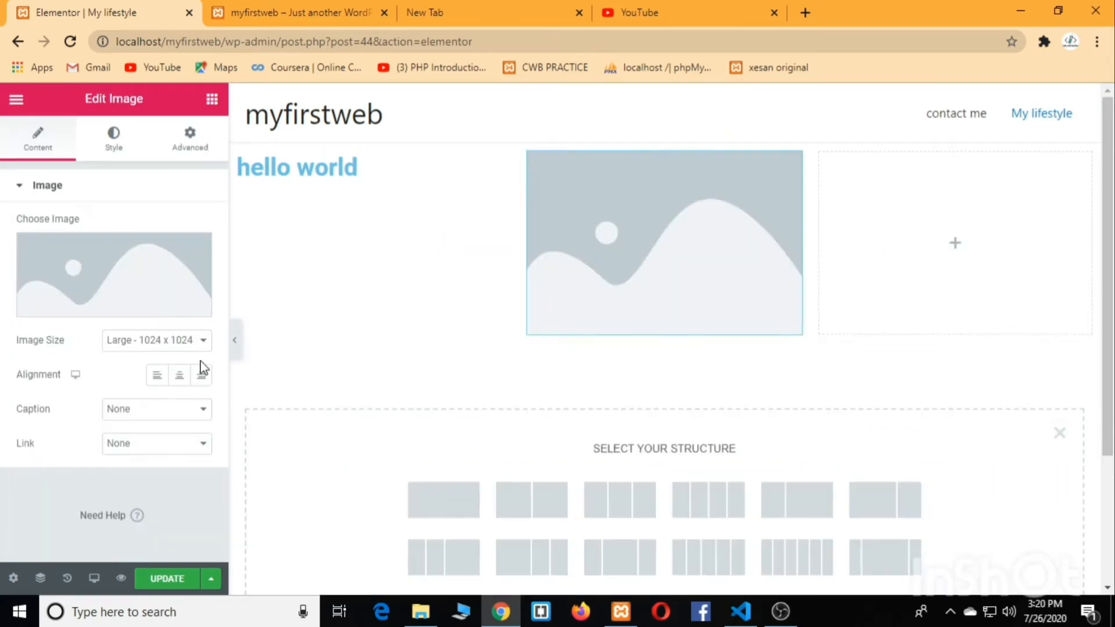
left_click(926, 251)
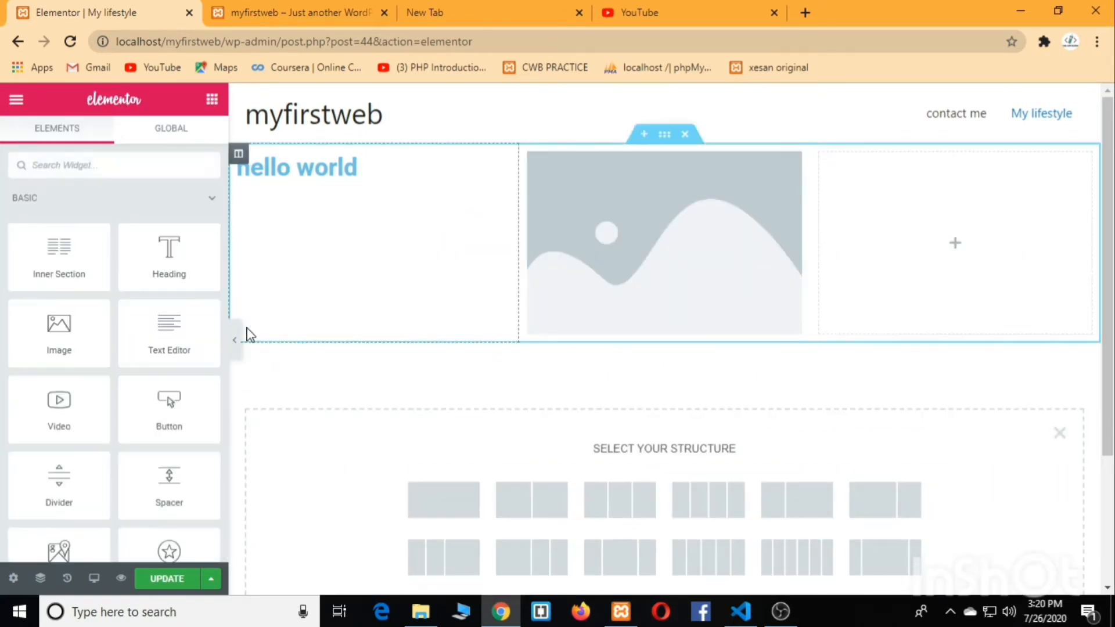
scroll(110, 393, "down", 1)
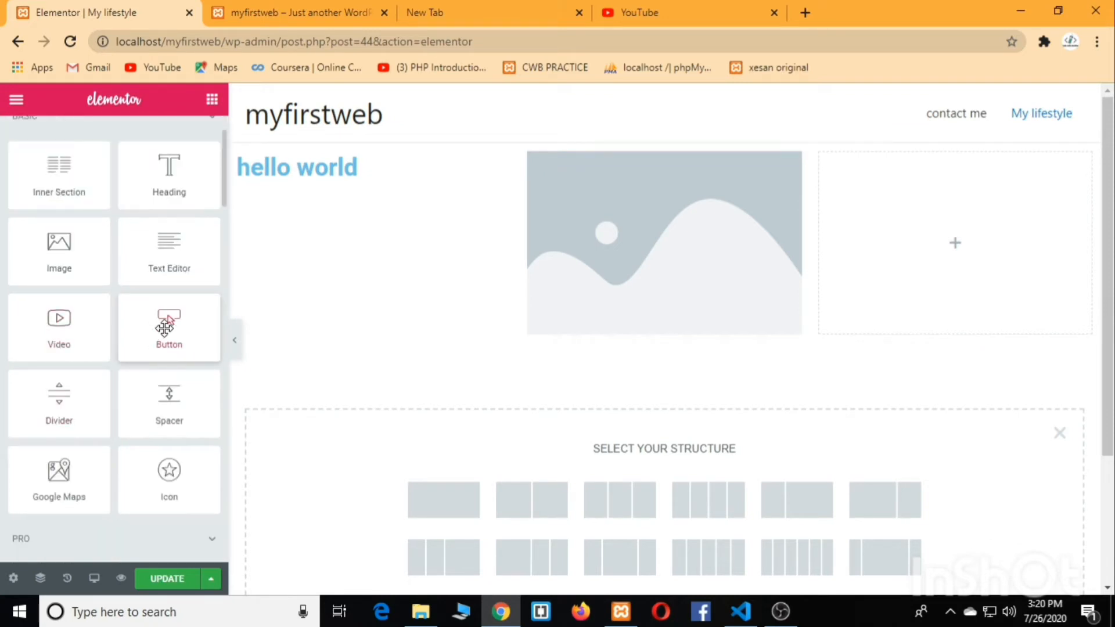
left_click_drag(164, 329, 935, 239)
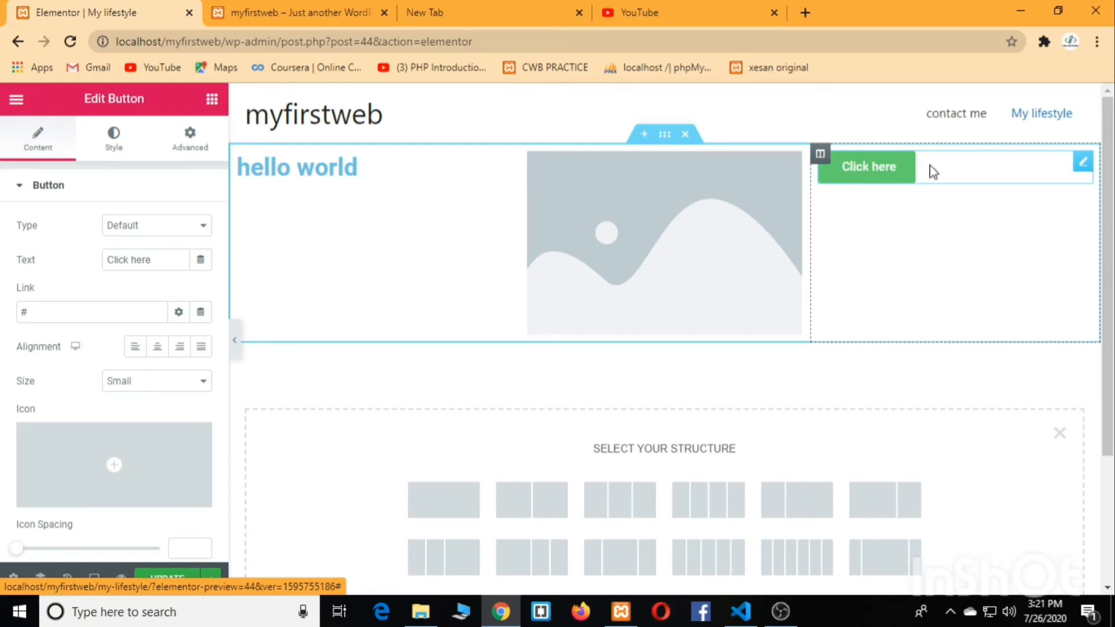
left_click(41, 307)
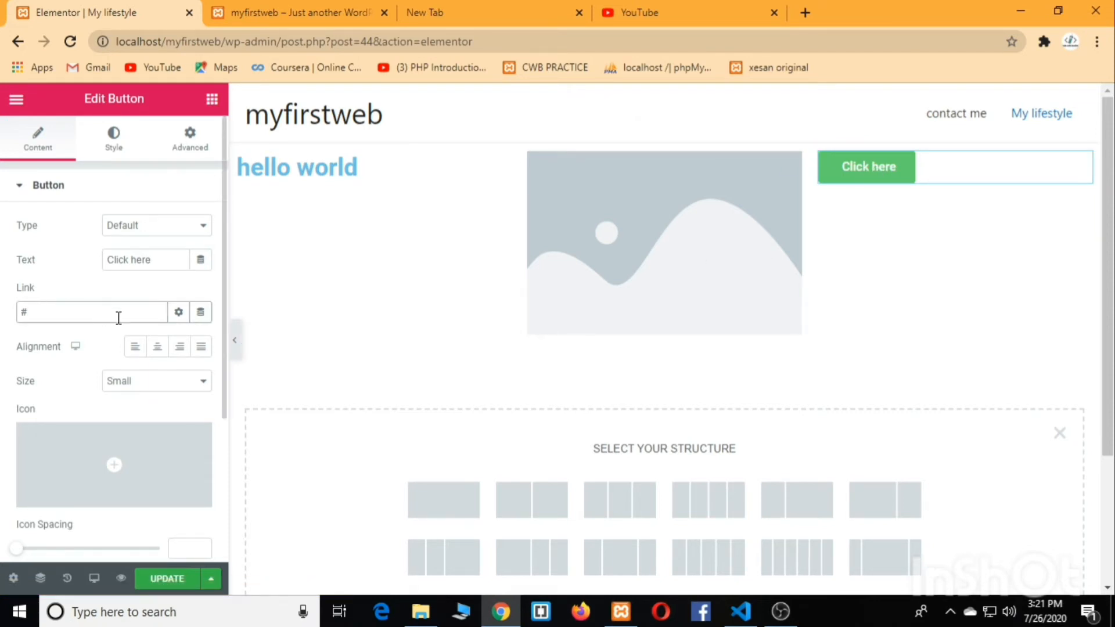
left_click(642, 12)
left_click(232, 41)
key("ctrl+c")
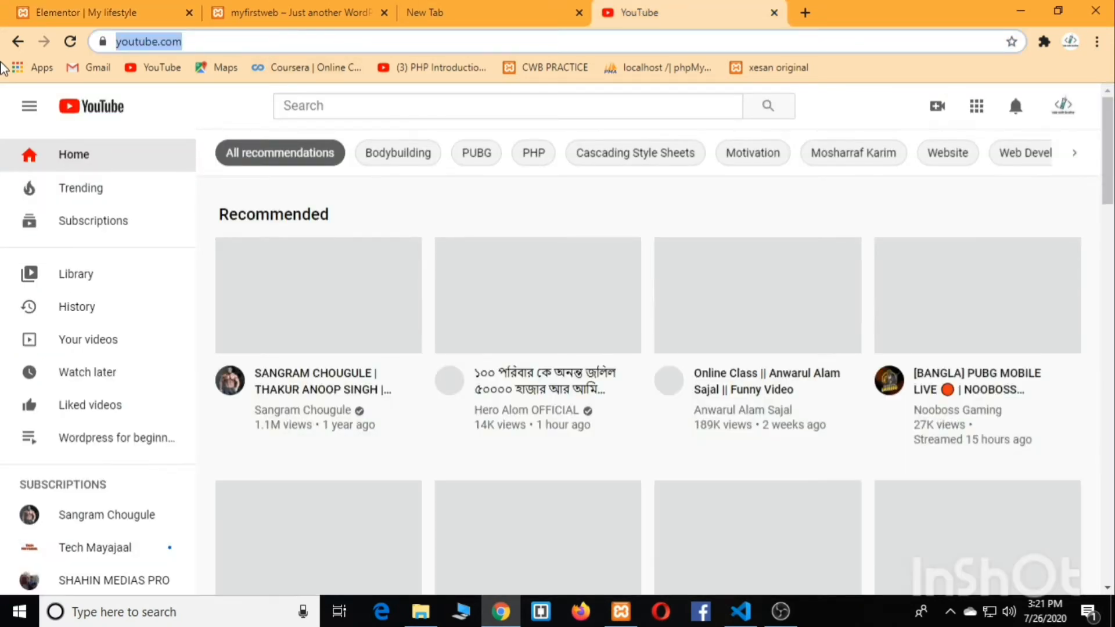
left_click(87, 12)
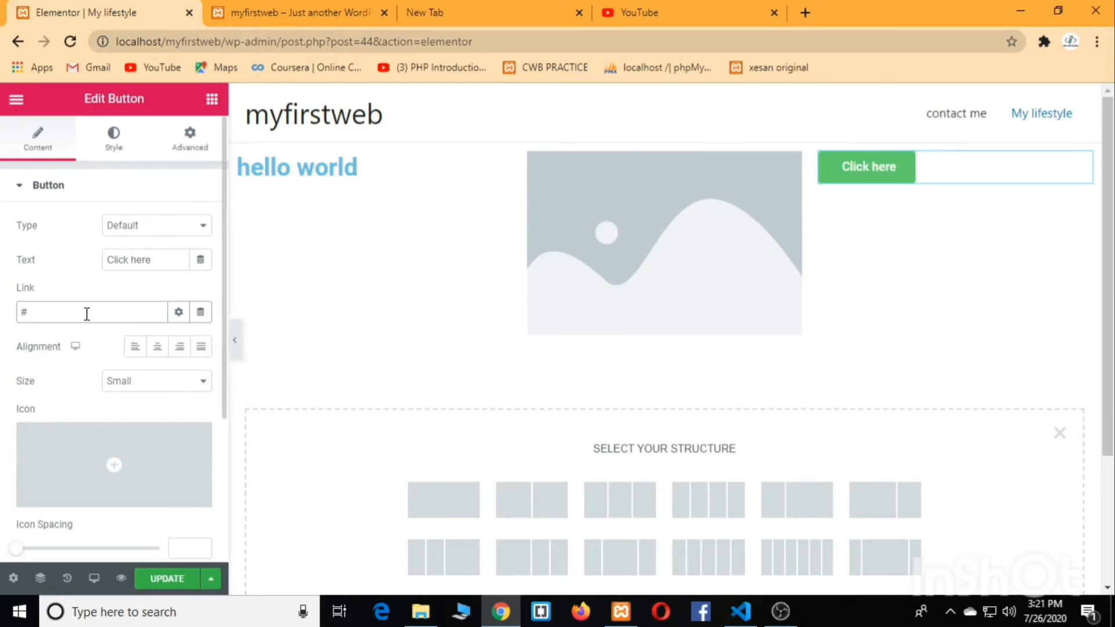
key("ctrl+v")
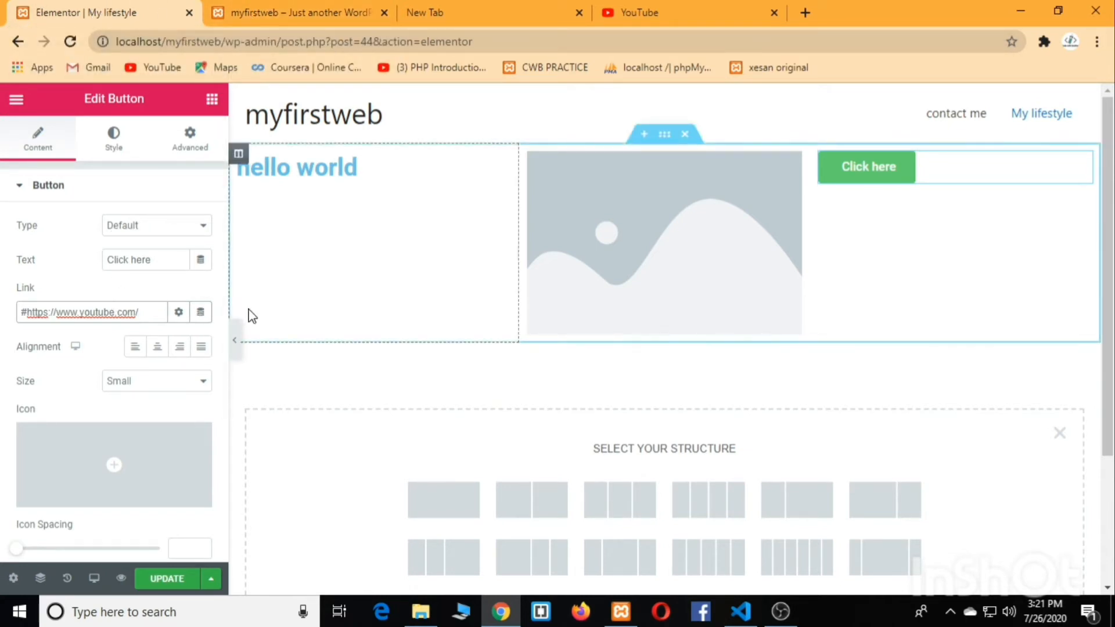
- Set the button's link to open in a new window and update the page
left_click(178, 314)
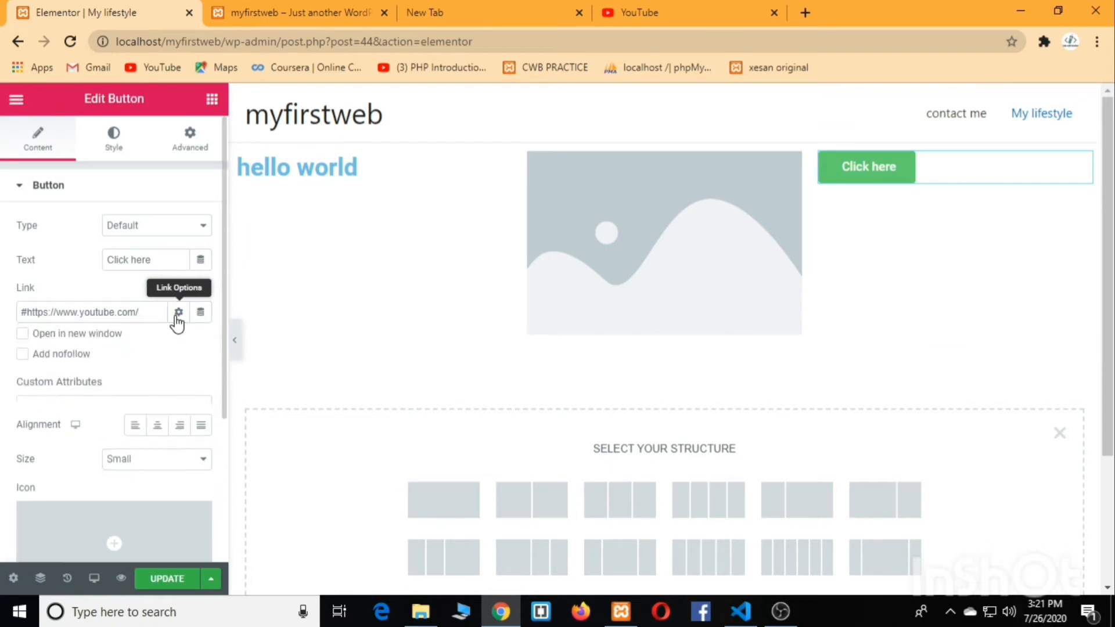
left_click(22, 342)
scroll(122, 351, "down", 3)
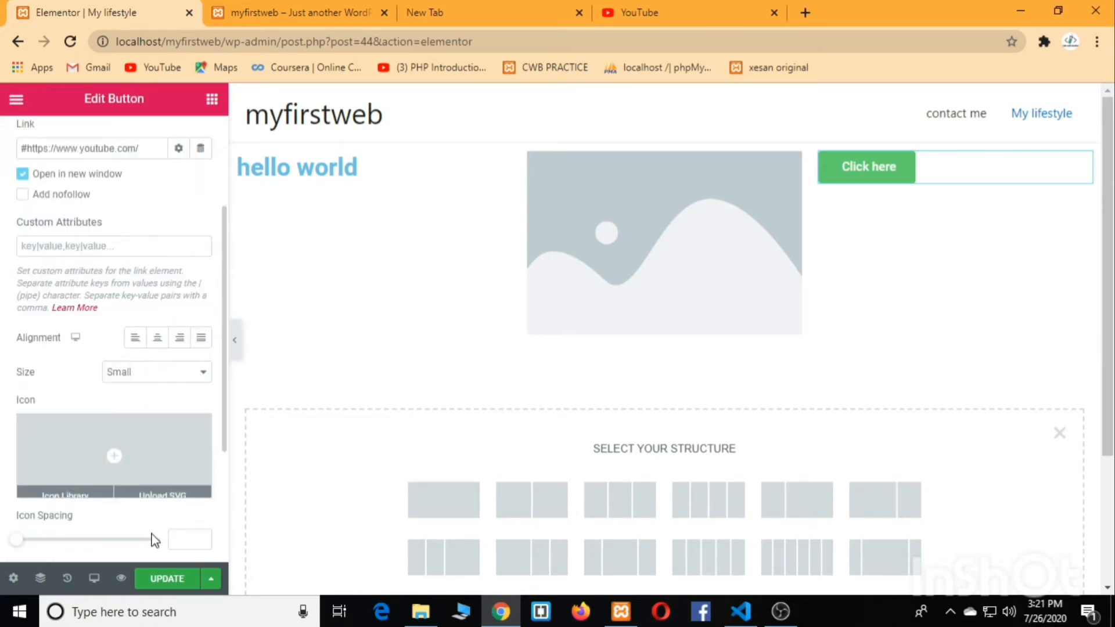
left_click(156, 579)
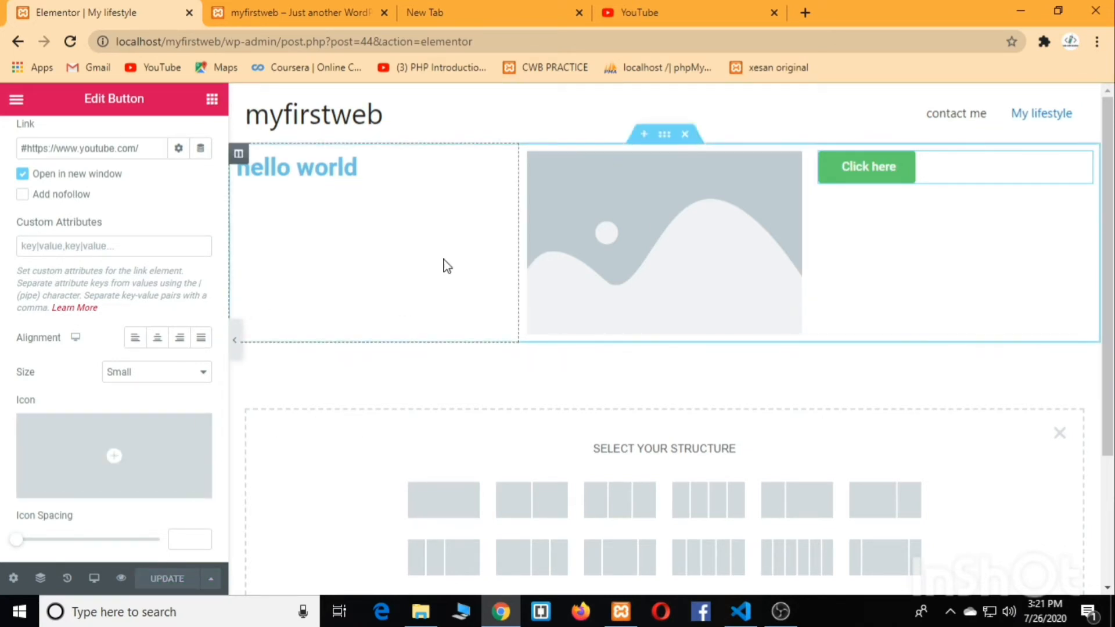
scroll(187, 312, "down", 3)
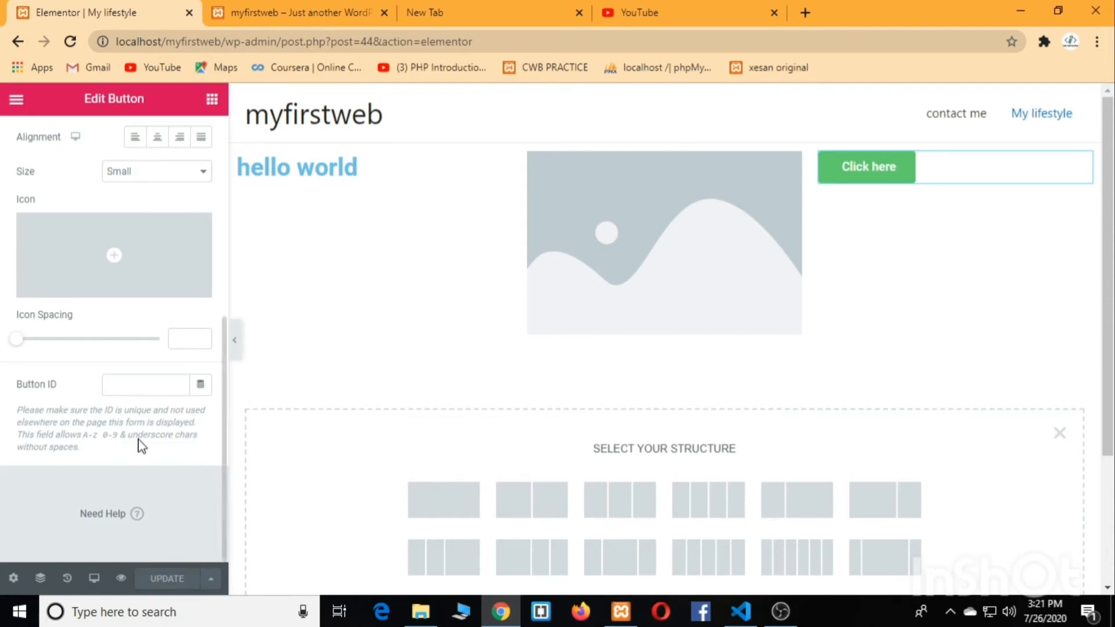
- Examine the Basic and Pro widgets available for the page
scroll(62, 321, "up", 5)
scroll(569, 319, "down", 1)
scroll(571, 318, "down", 1)
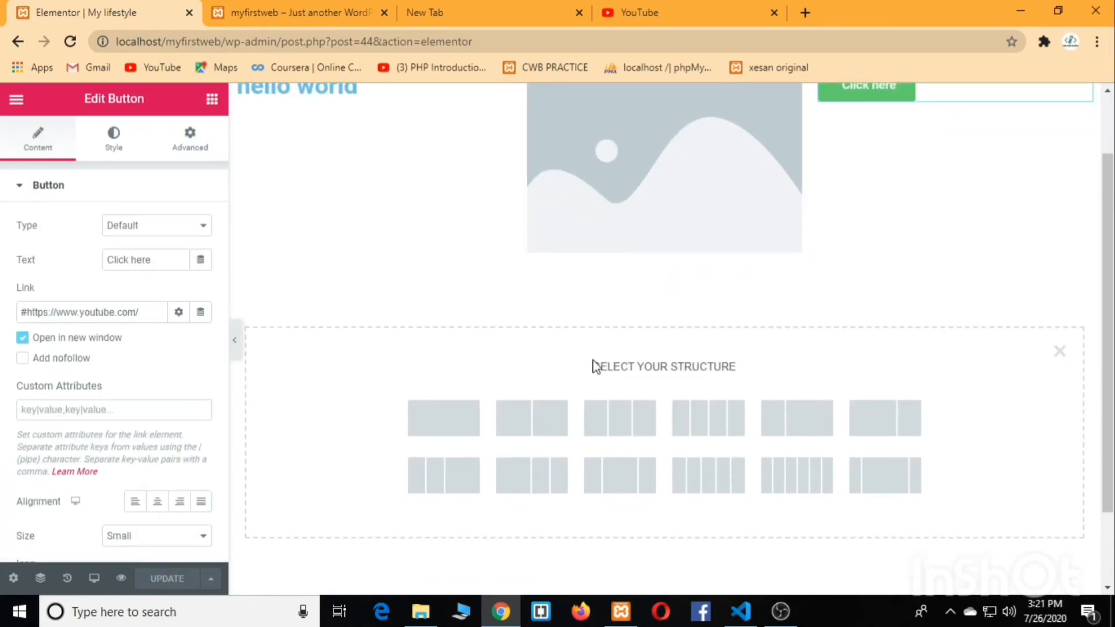
left_click(212, 100)
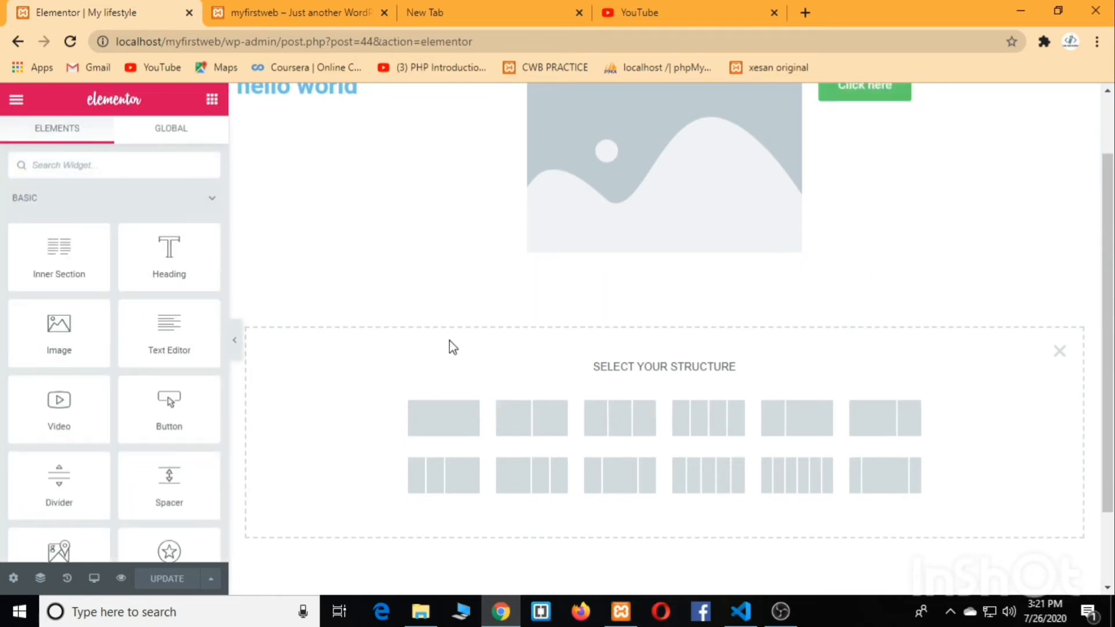
scroll(343, 288, "down", 2)
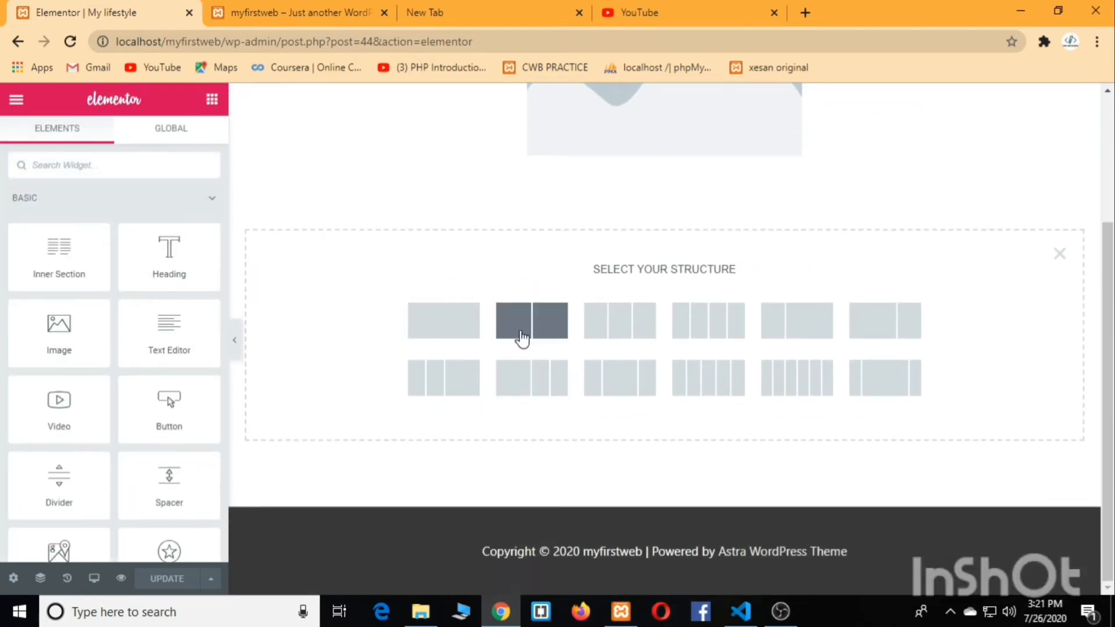
scroll(166, 285, "down", 2)
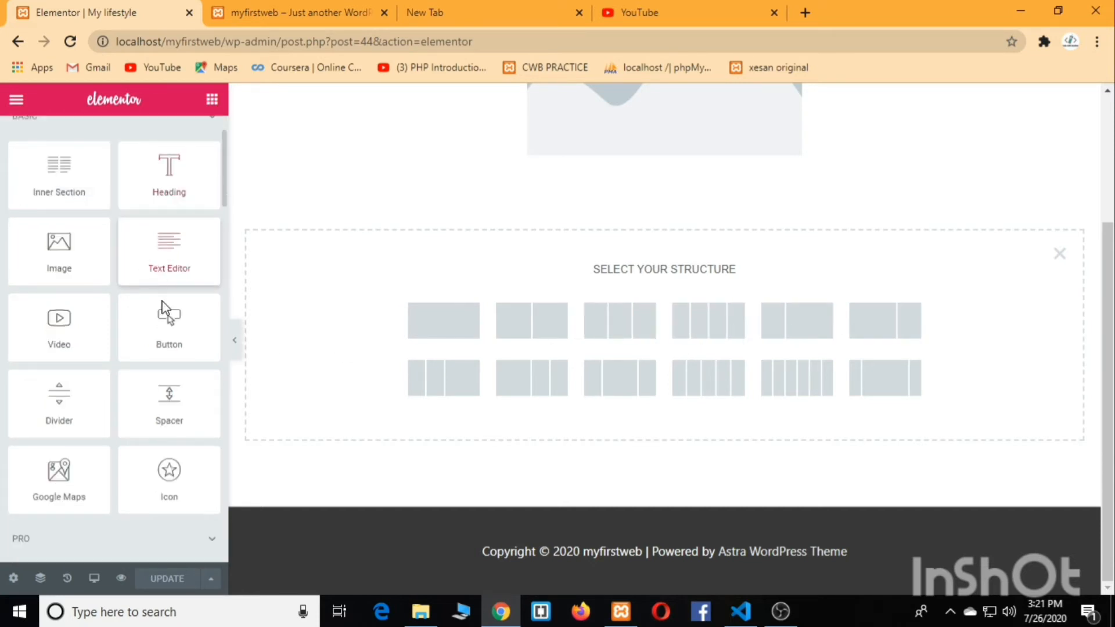
scroll(164, 311, "down", 2)
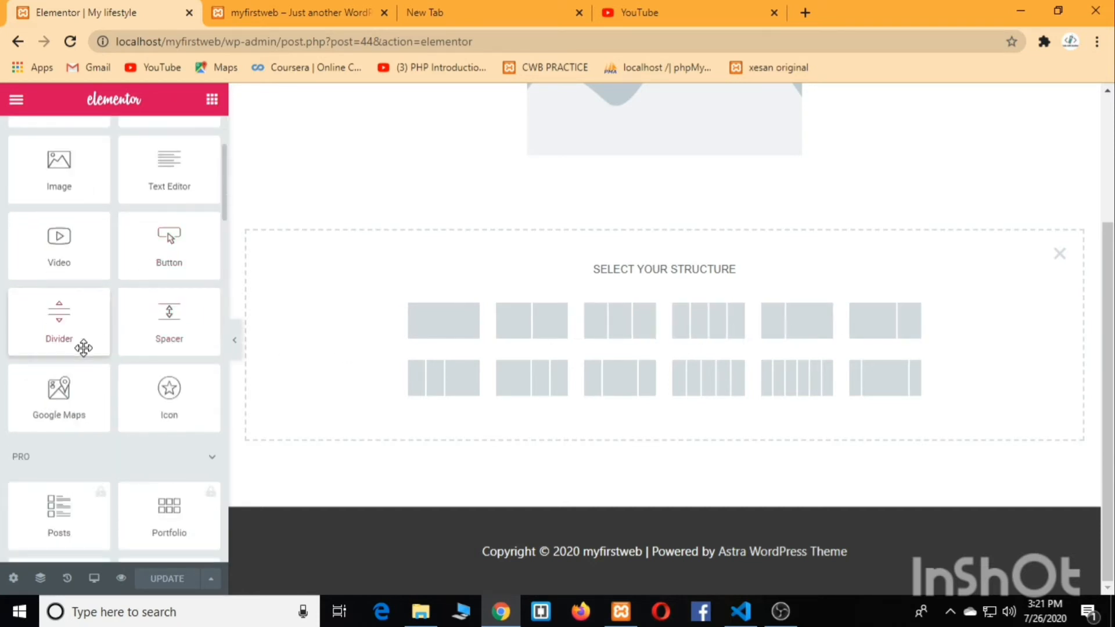
scroll(150, 378, "down", 8)
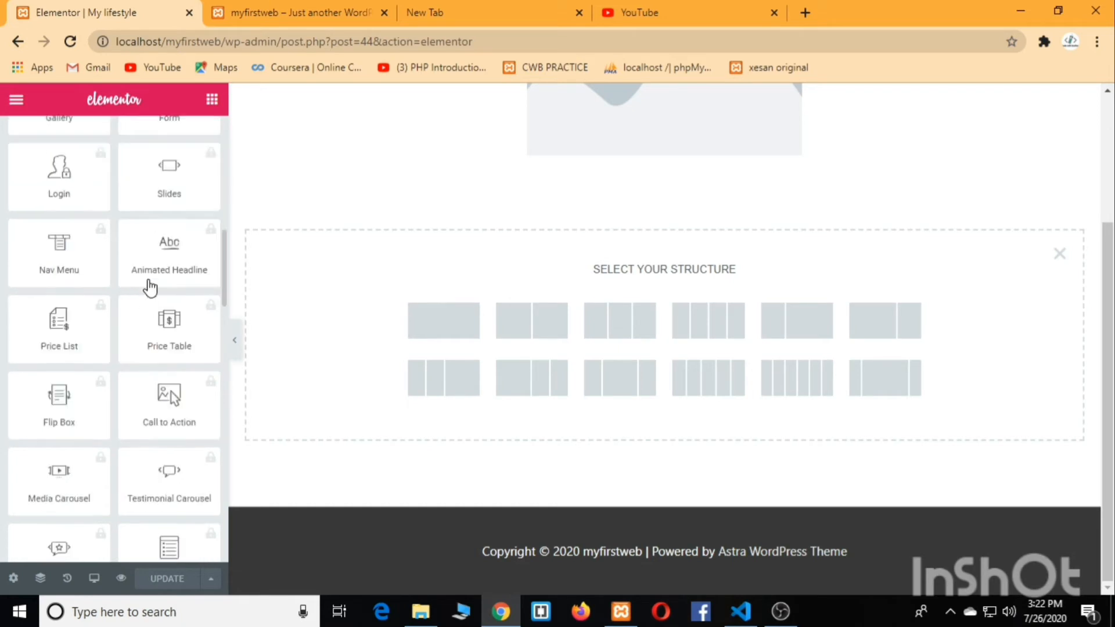
- Add a new single-column section below the existing three-column section
scroll(145, 296, "down", 2)
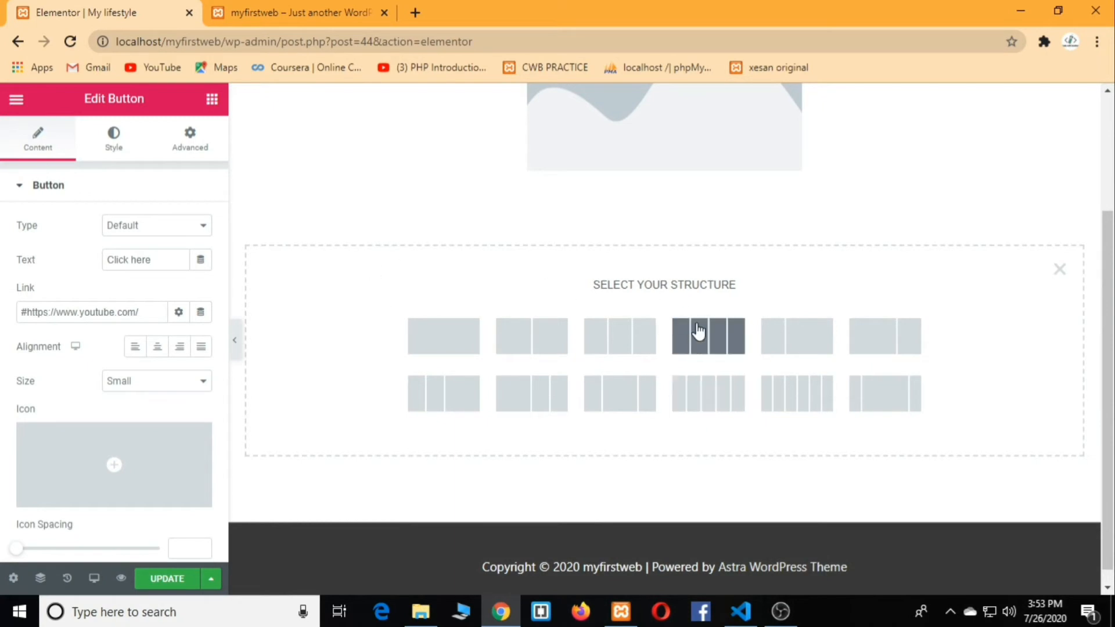
scroll(720, 325, "down", 1)
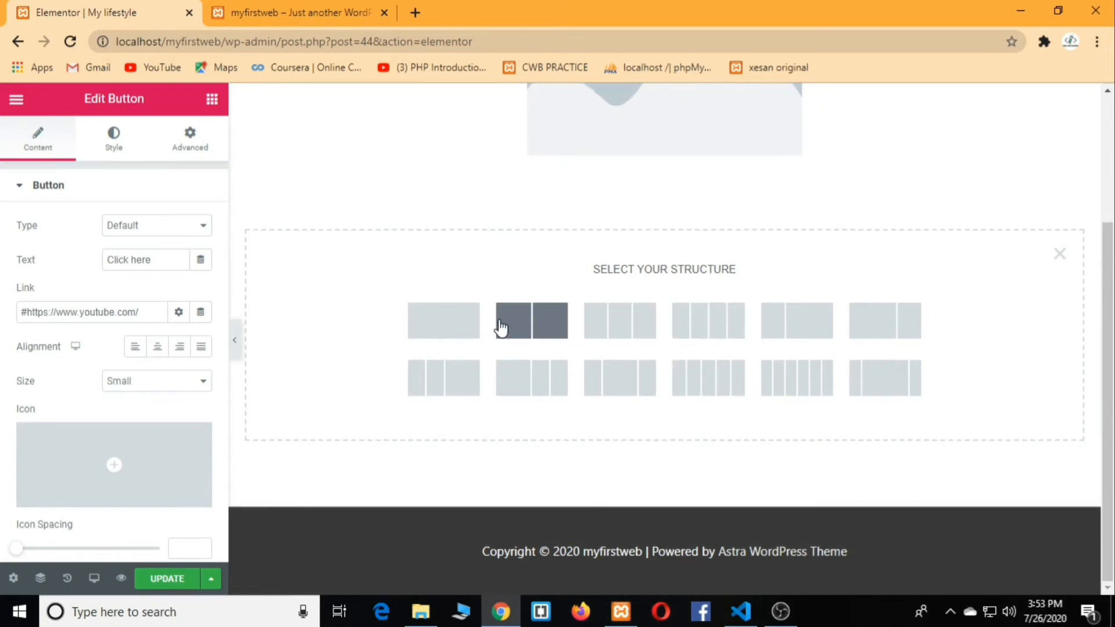
left_click(482, 328)
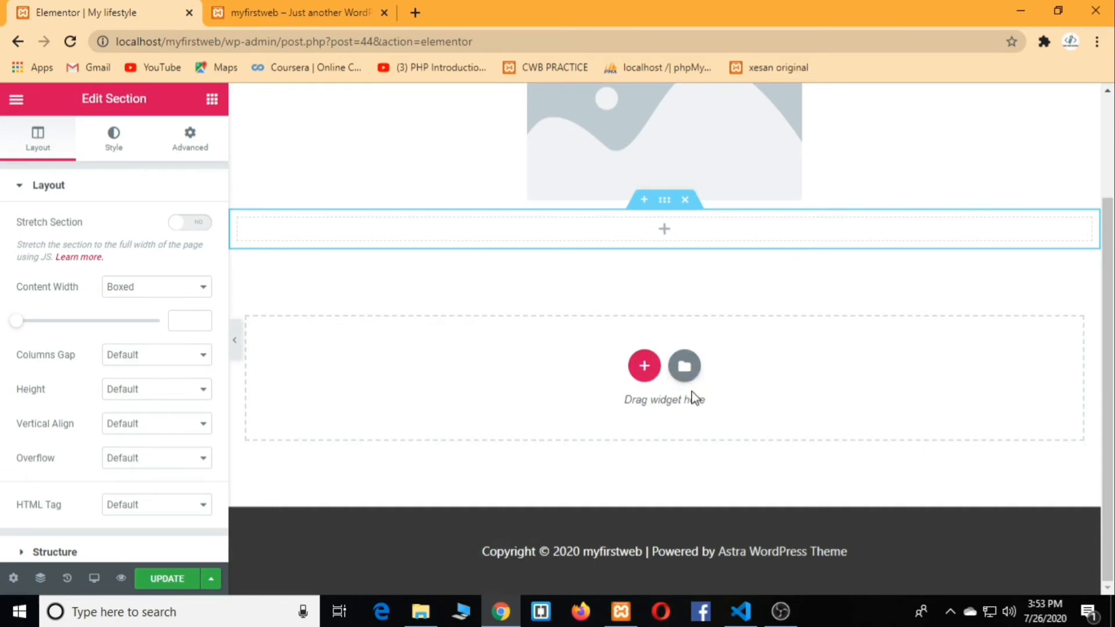
- Insert the "Homepage – Restaurant" page template from the template library into the page
left_click(684, 367)
scroll(500, 346, "down", 7)
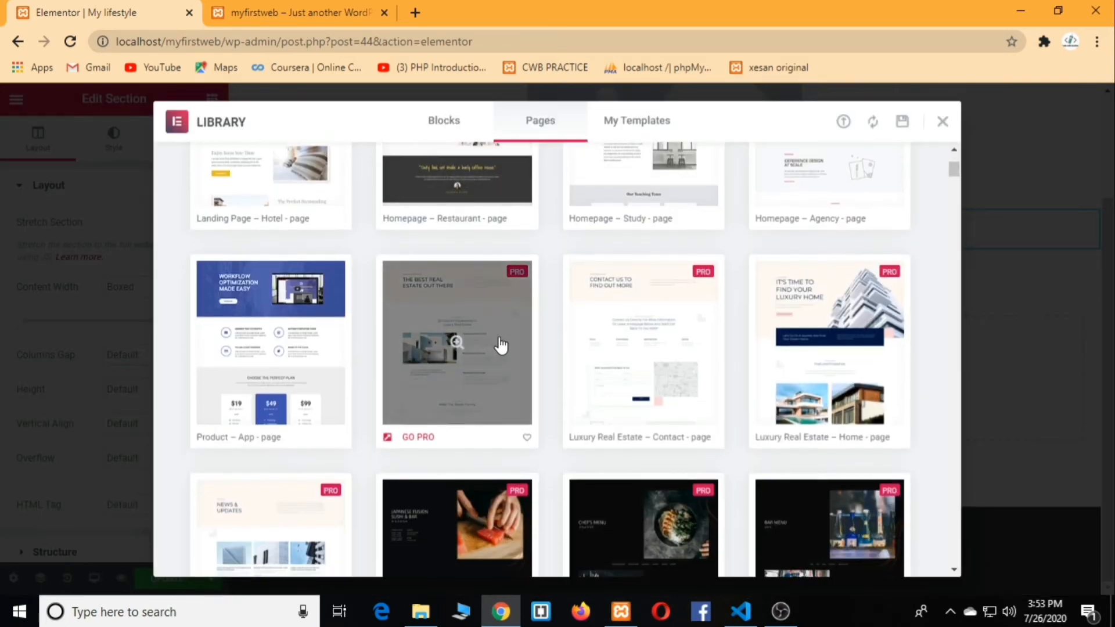
scroll(642, 319, "down", 3)
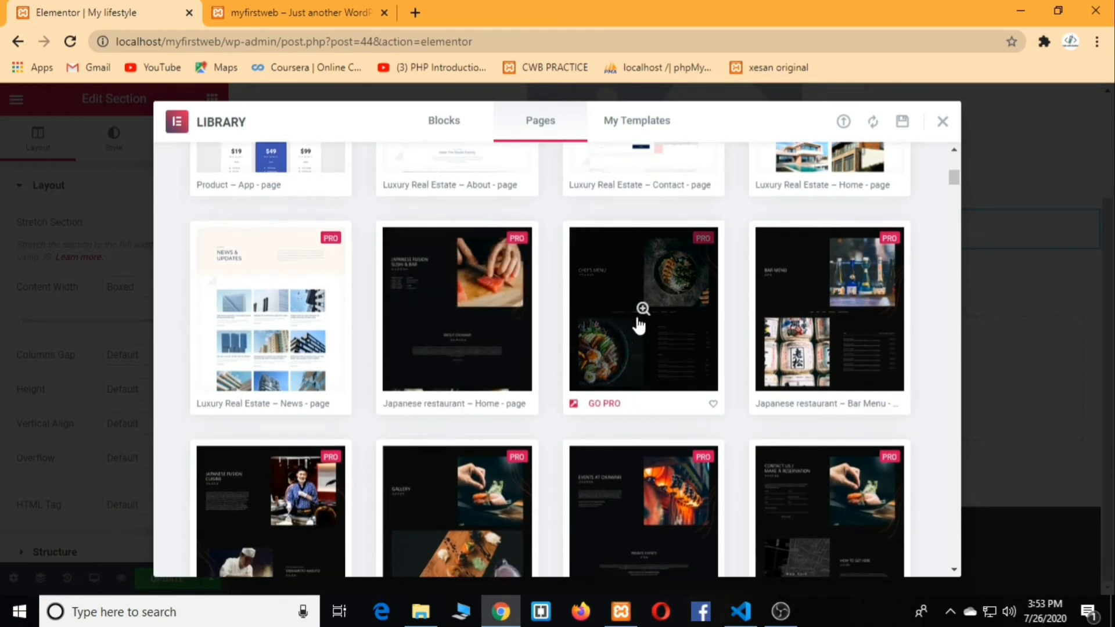
scroll(595, 386, "down", 3)
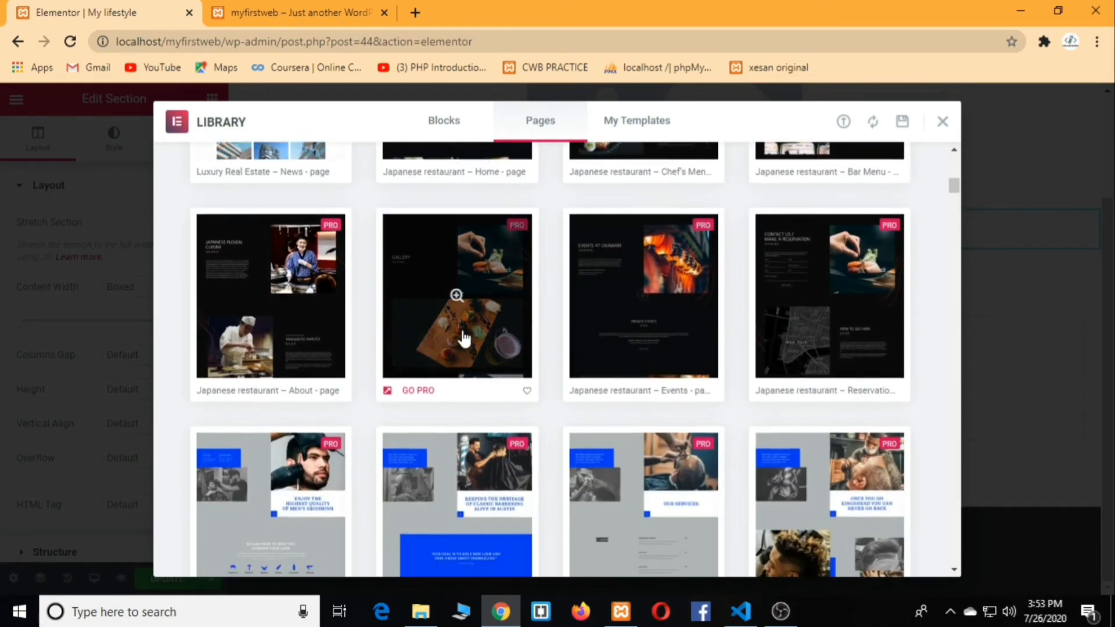
scroll(358, 286, "up", 7)
scroll(358, 287, "up", 4)
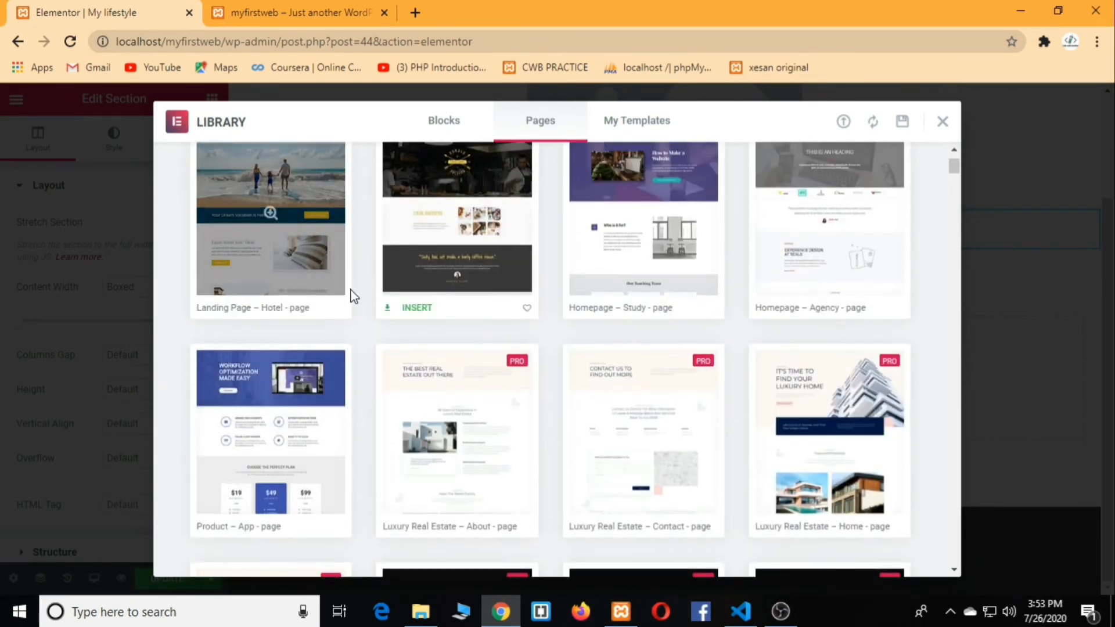
scroll(351, 293, "up", 2)
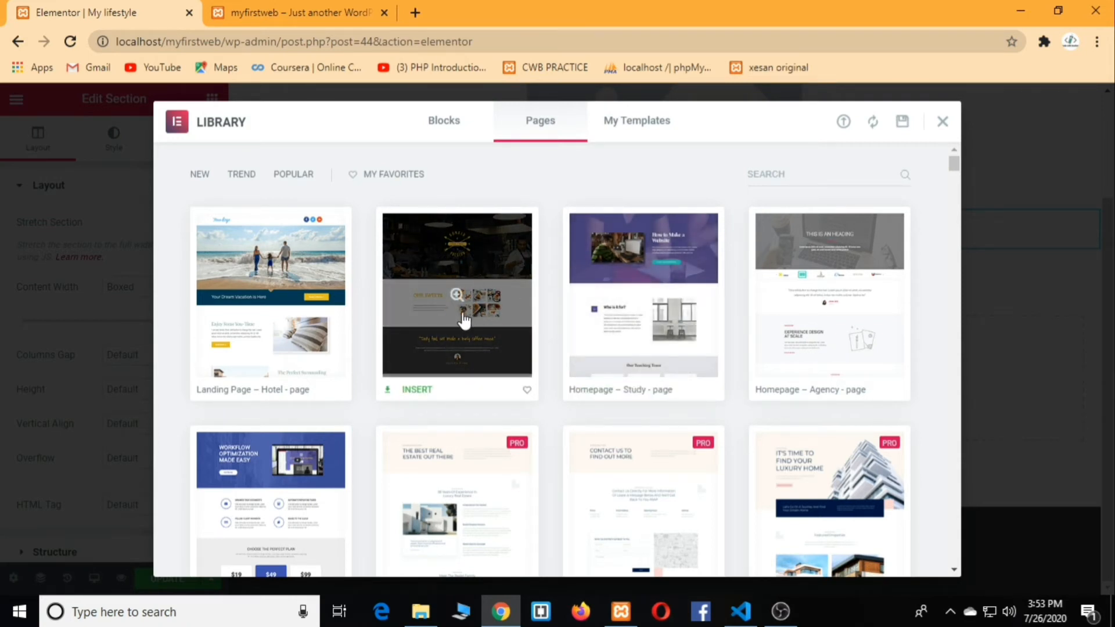
left_click(416, 390)
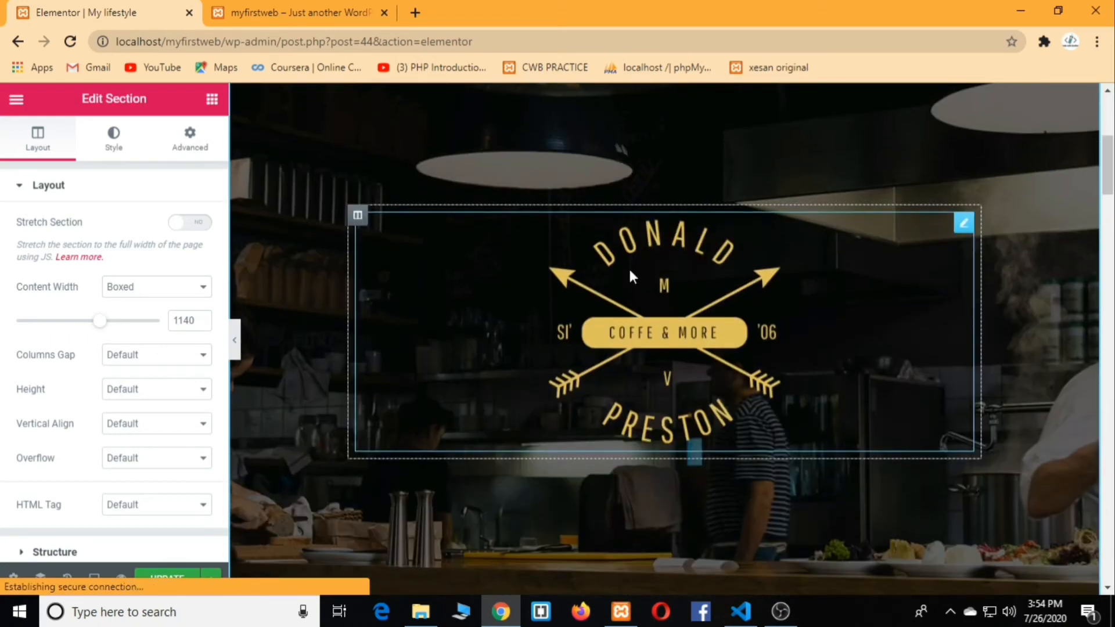
- Replace the "Coffe & More" logo in the template's kitchen banner with the brownie and ice cream photo from the media library
scroll(629, 266, "up", 5)
scroll(681, 256, "down", 5)
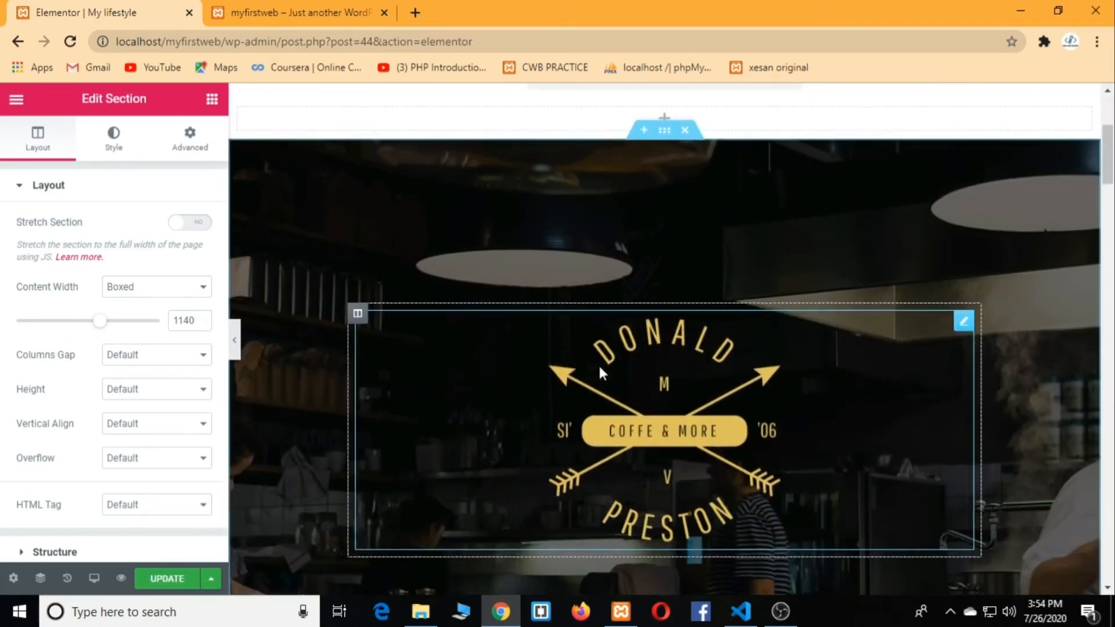
scroll(777, 261, "down", 2)
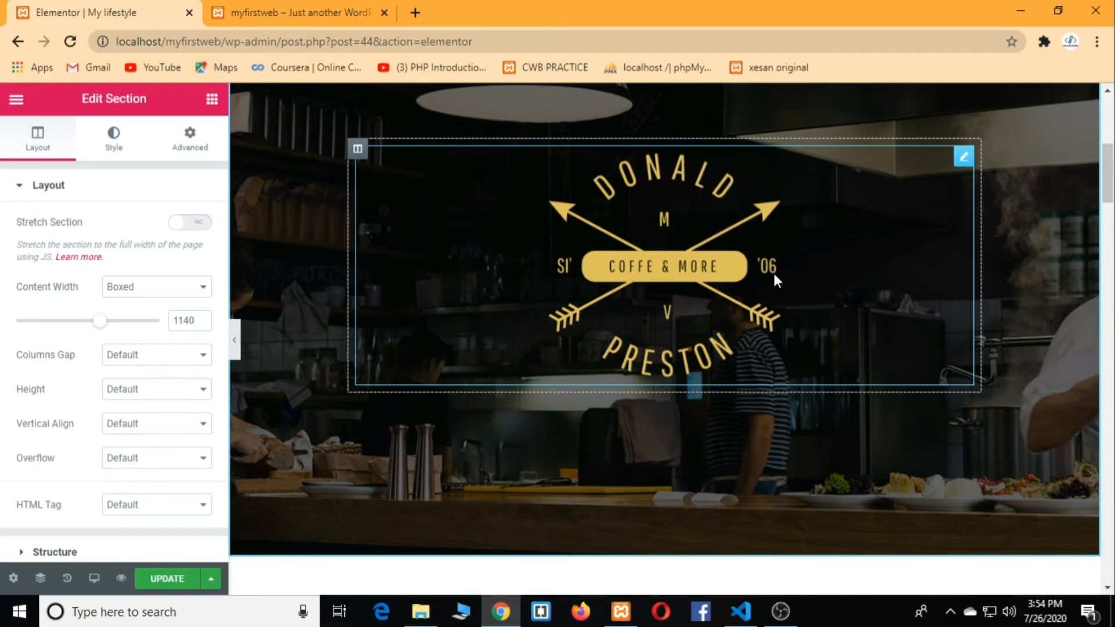
left_click(623, 274)
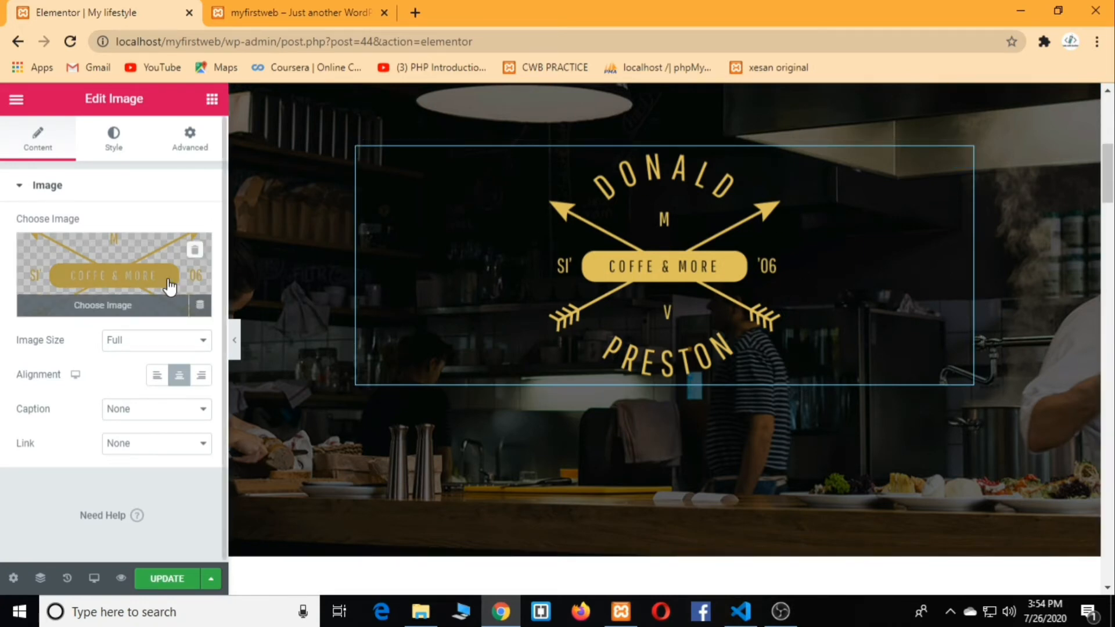
left_click(116, 306)
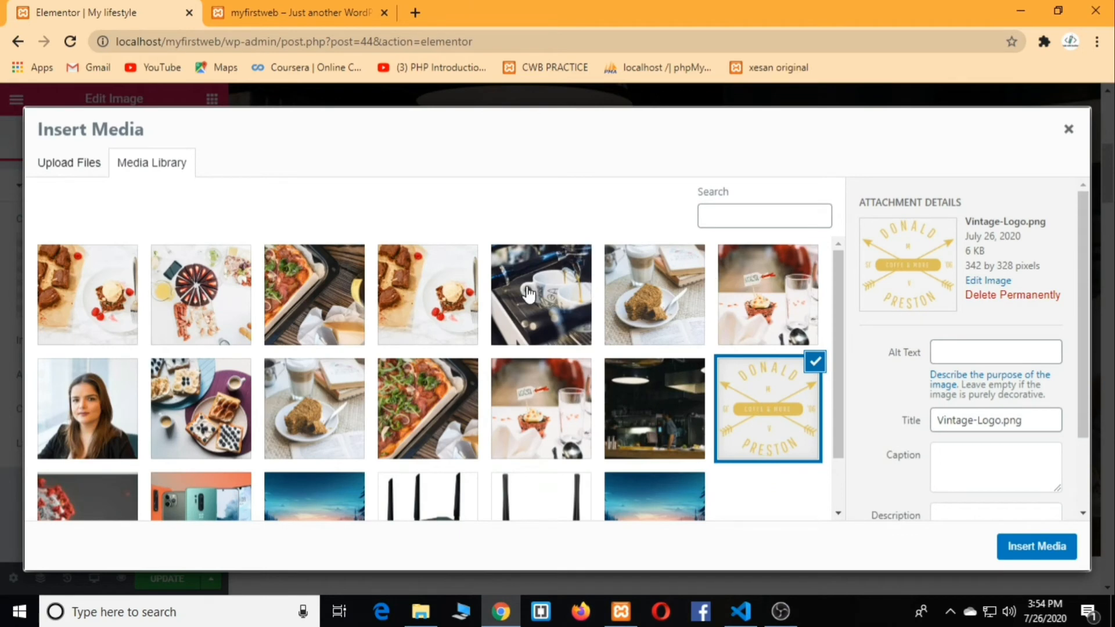
left_click(440, 295)
left_click(1022, 546)
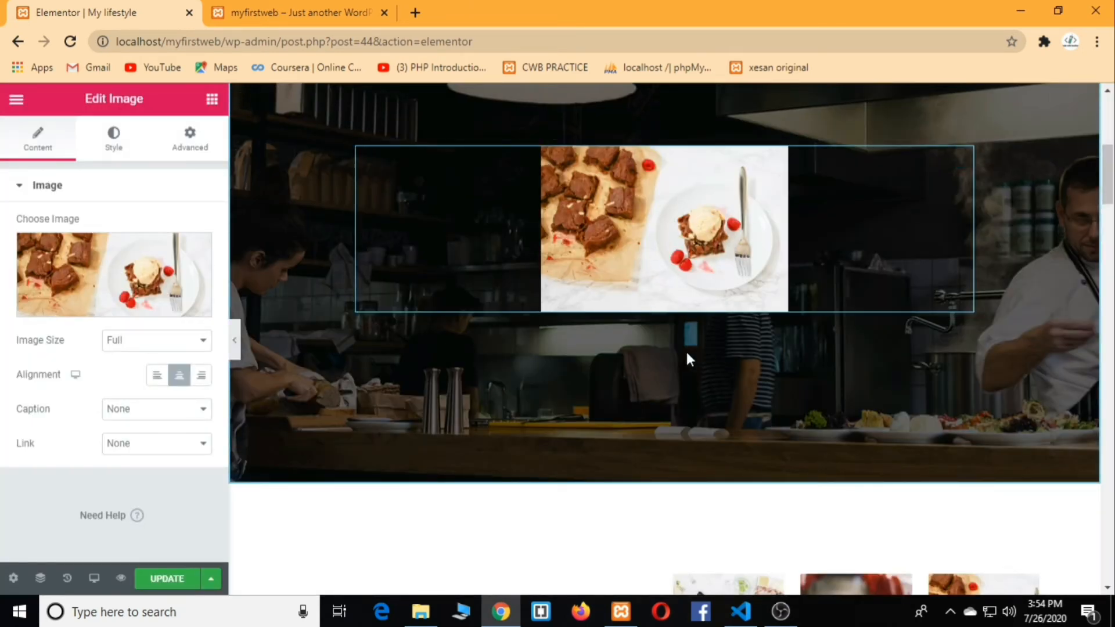
- Change the "Our Sweets" heading below the kitchen banner to "cwb"
scroll(674, 342, "up", 4)
scroll(668, 313, "down", 6)
scroll(671, 311, "down", 4)
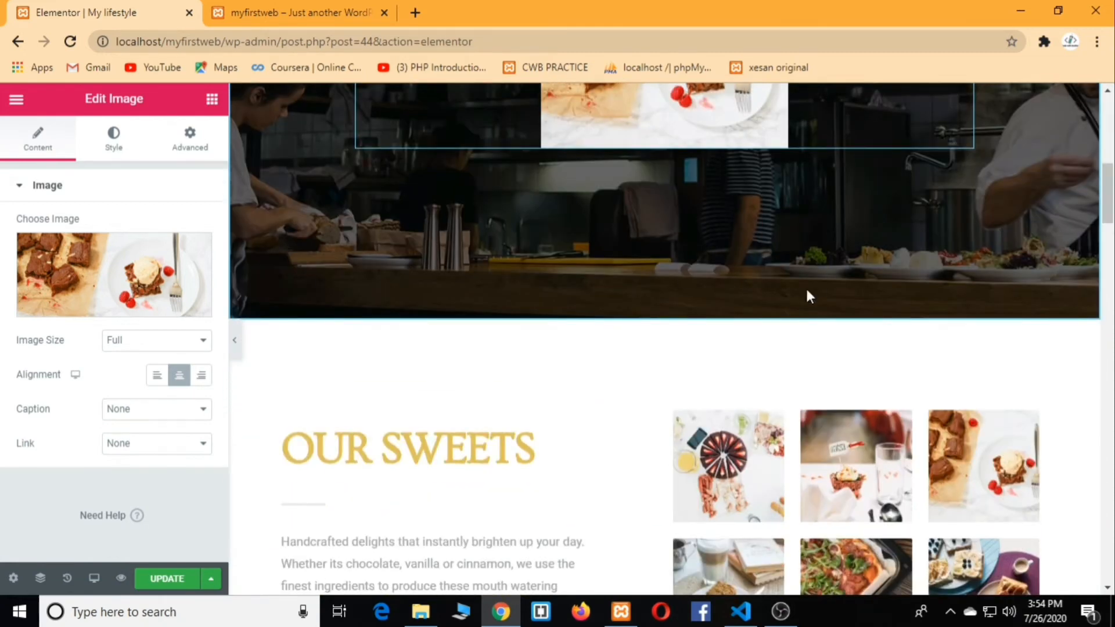
left_click(478, 311)
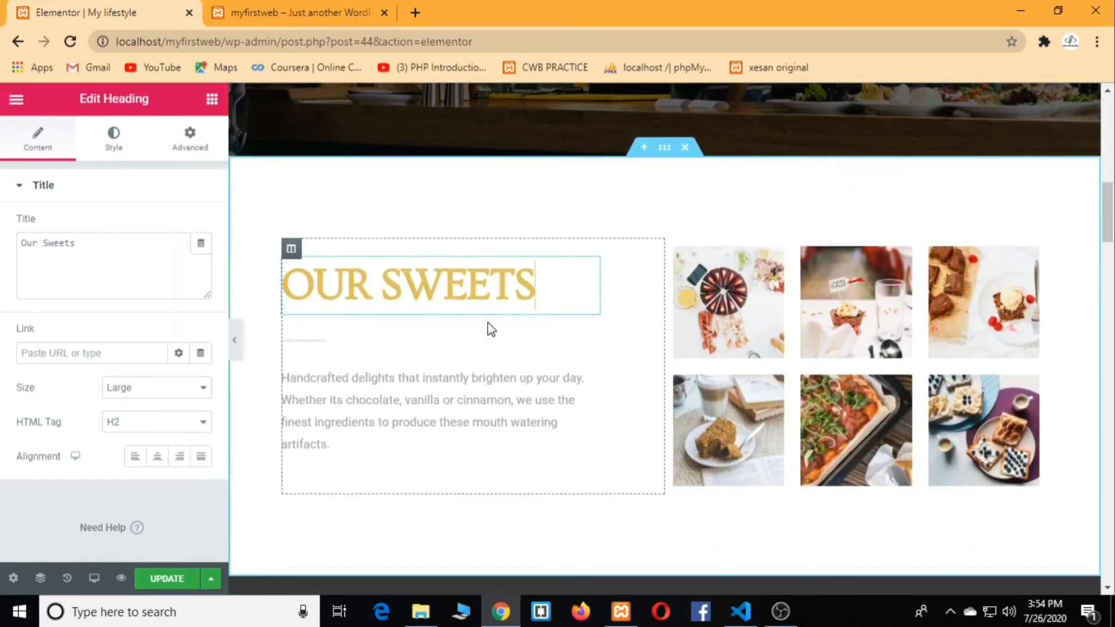
triple_click(90, 249)
key("BackSpace")
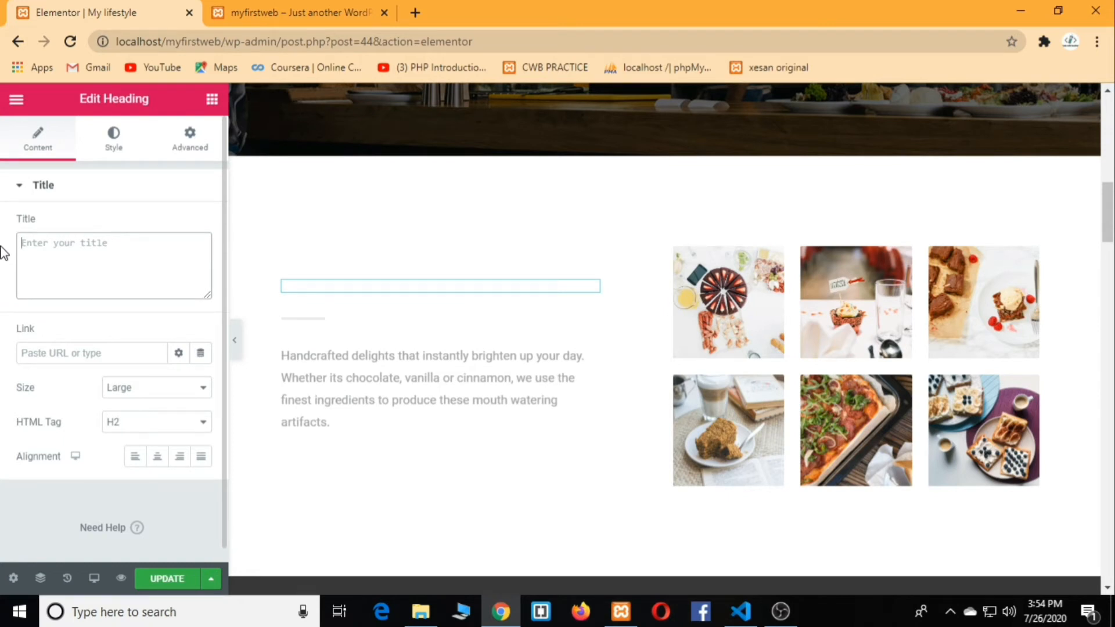
type("cwb")
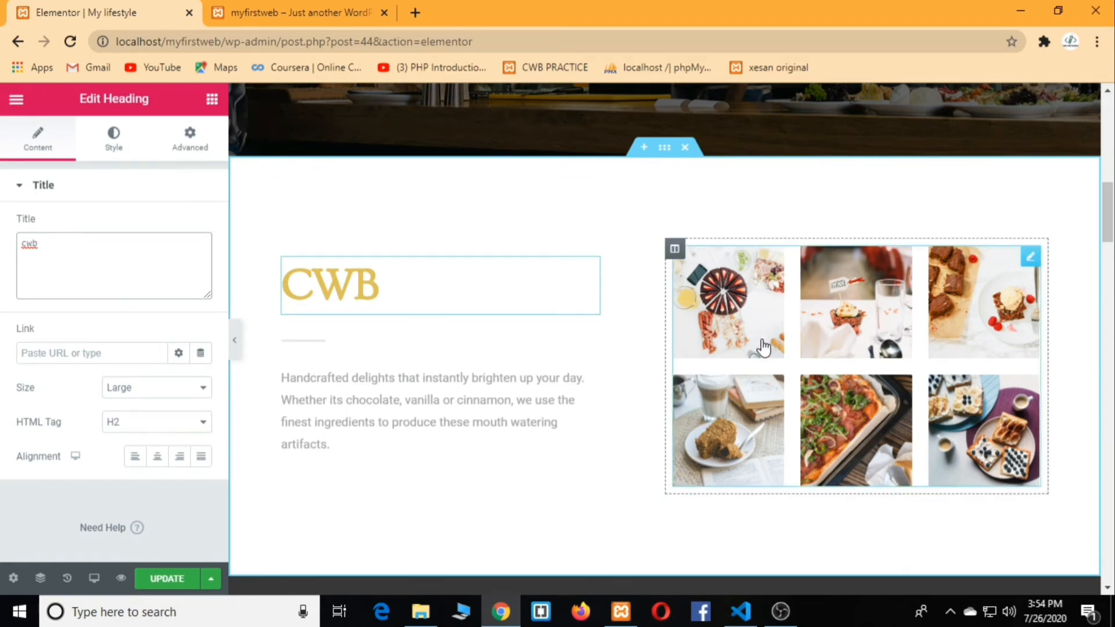
- Try to remove the first image, the sliced chocolate cake, from the gallery beside the heading
left_click(754, 317)
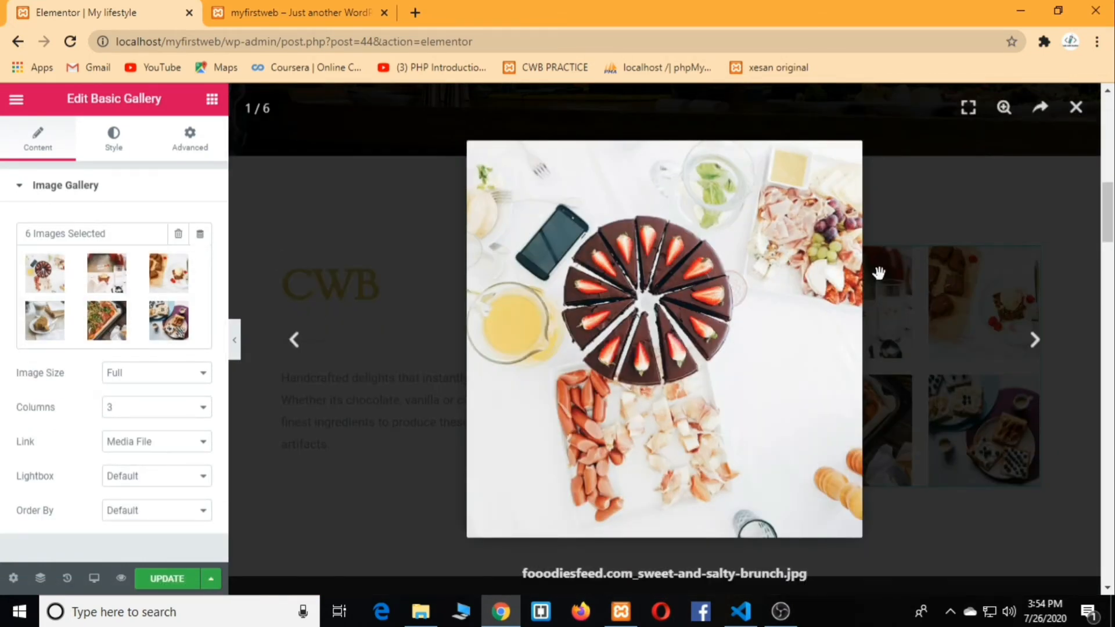
left_click(1076, 108)
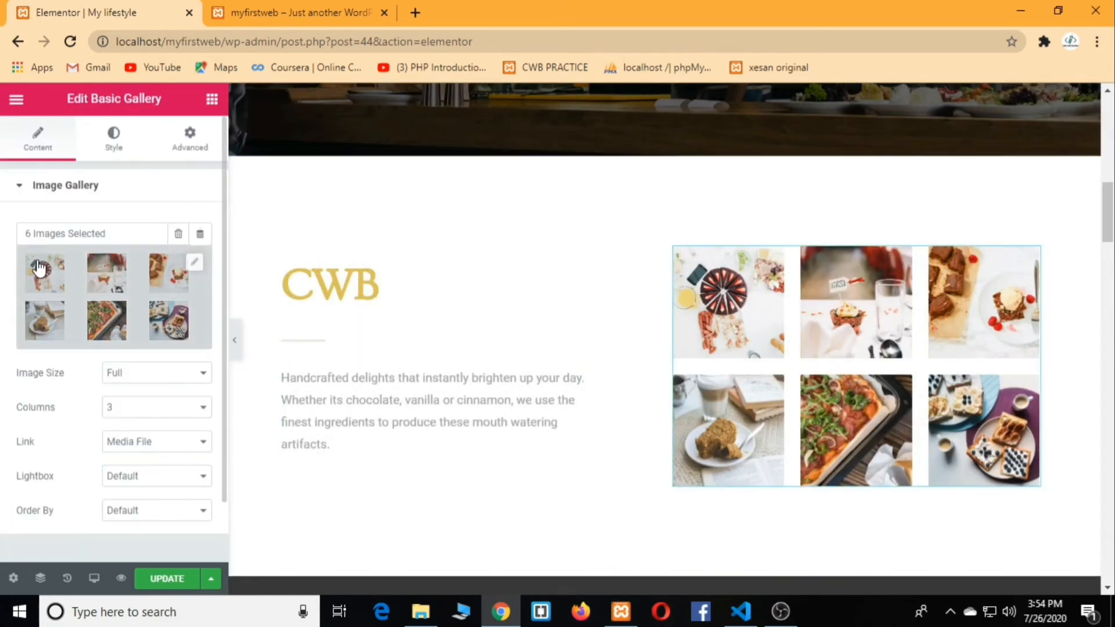
left_click(159, 283)
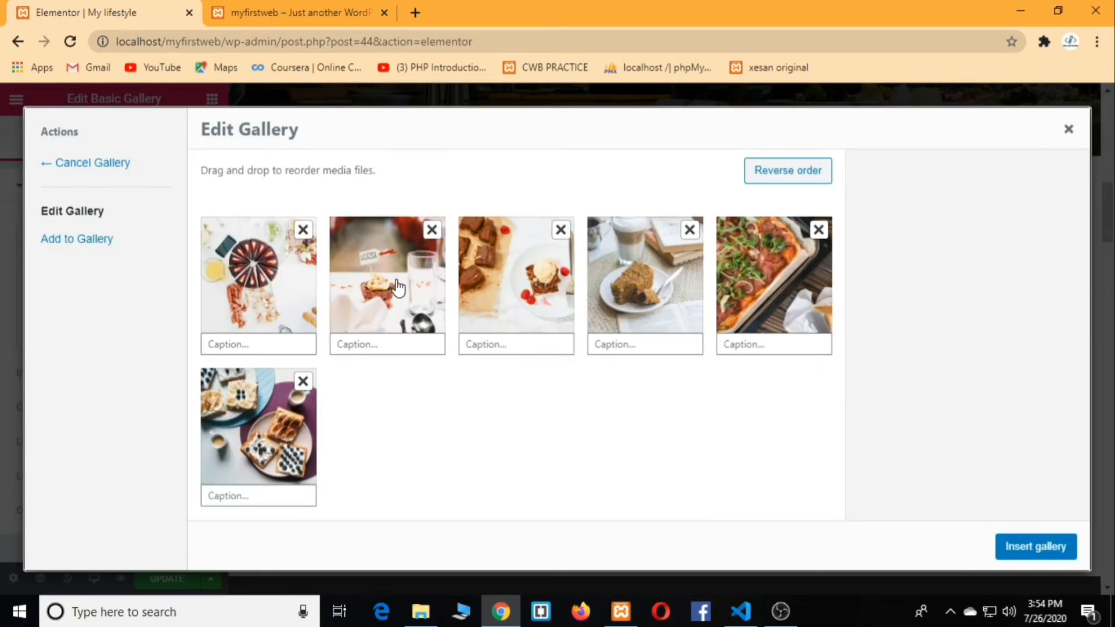
left_click(303, 231)
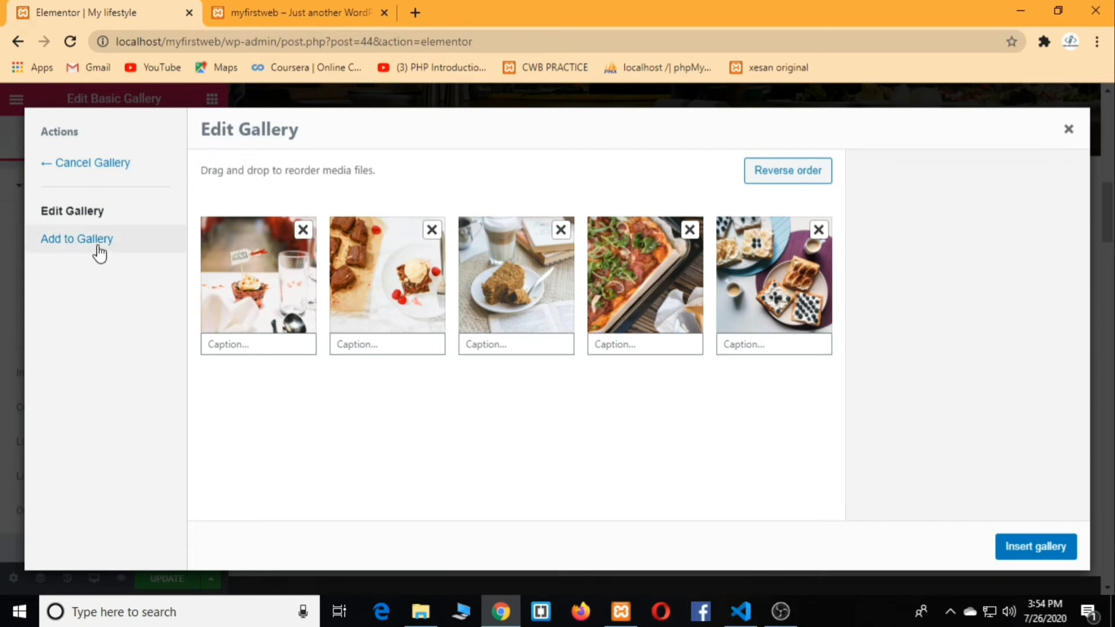
left_click(1063, 135)
- Replace the paragraph beside the food gallery with the text "code with brothers"
scroll(368, 336, "down", 2)
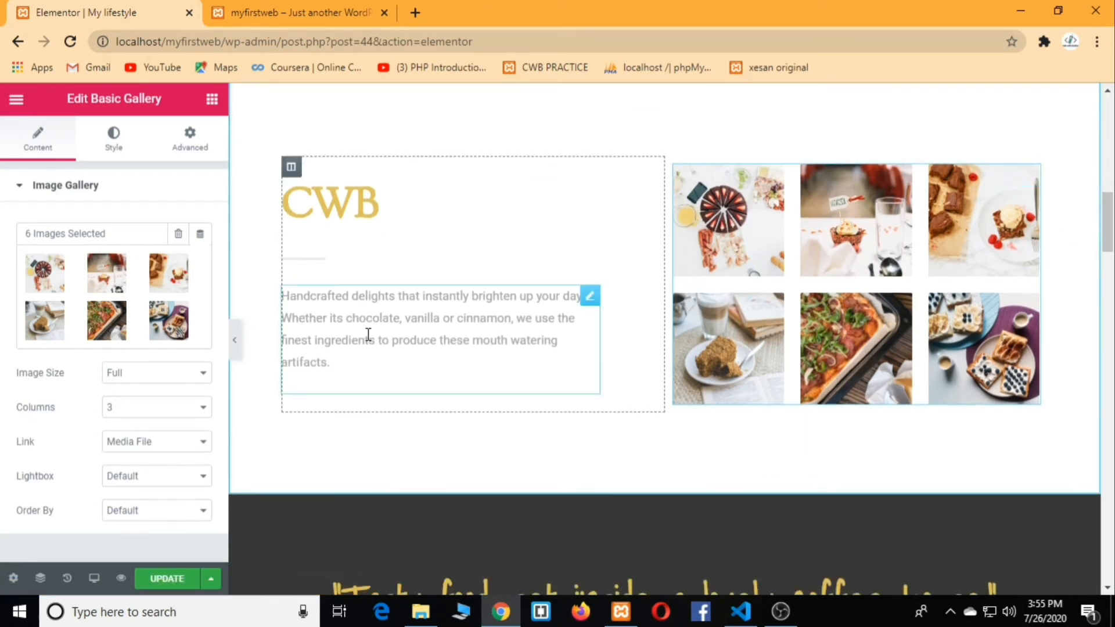
left_click(368, 335)
left_click_drag(157, 471, 4, 327)
key("BackSpace")
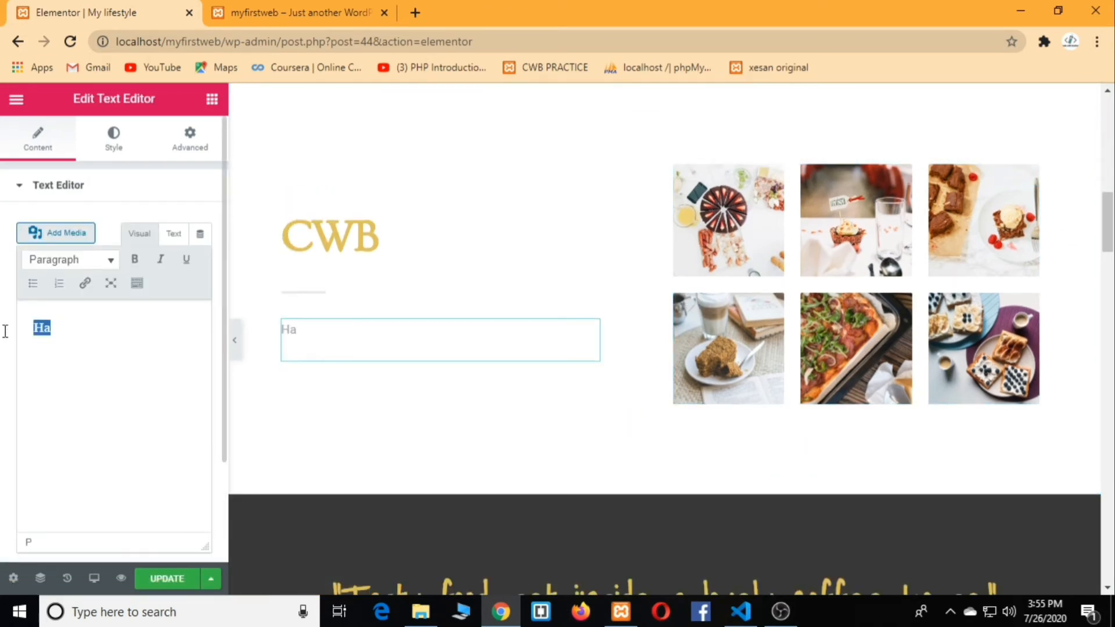
key("BackSpace")
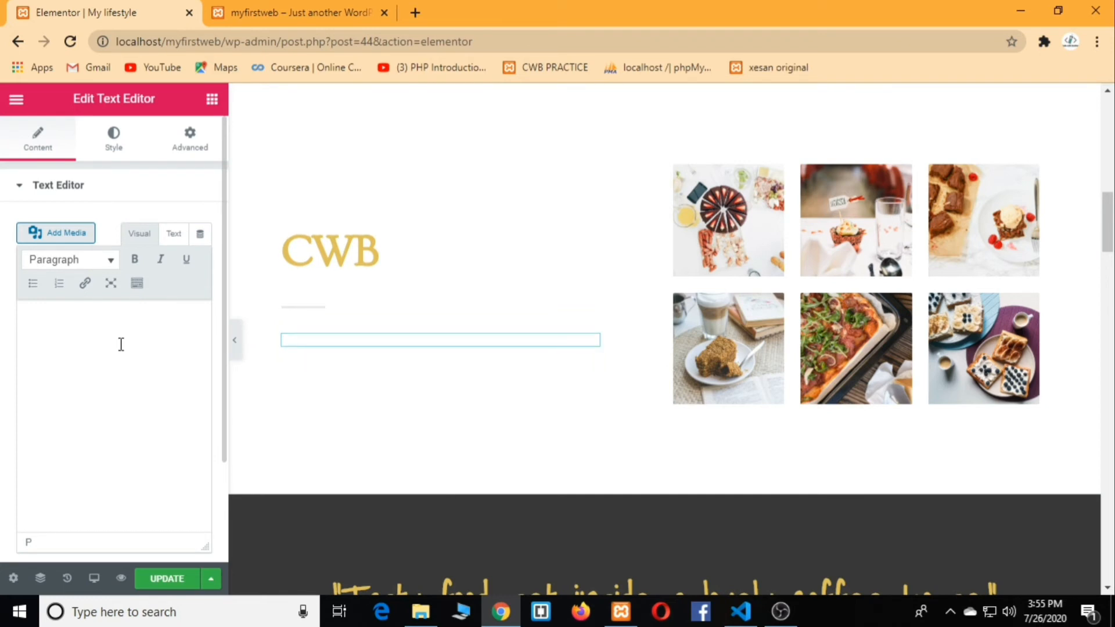
type("code with brothe")
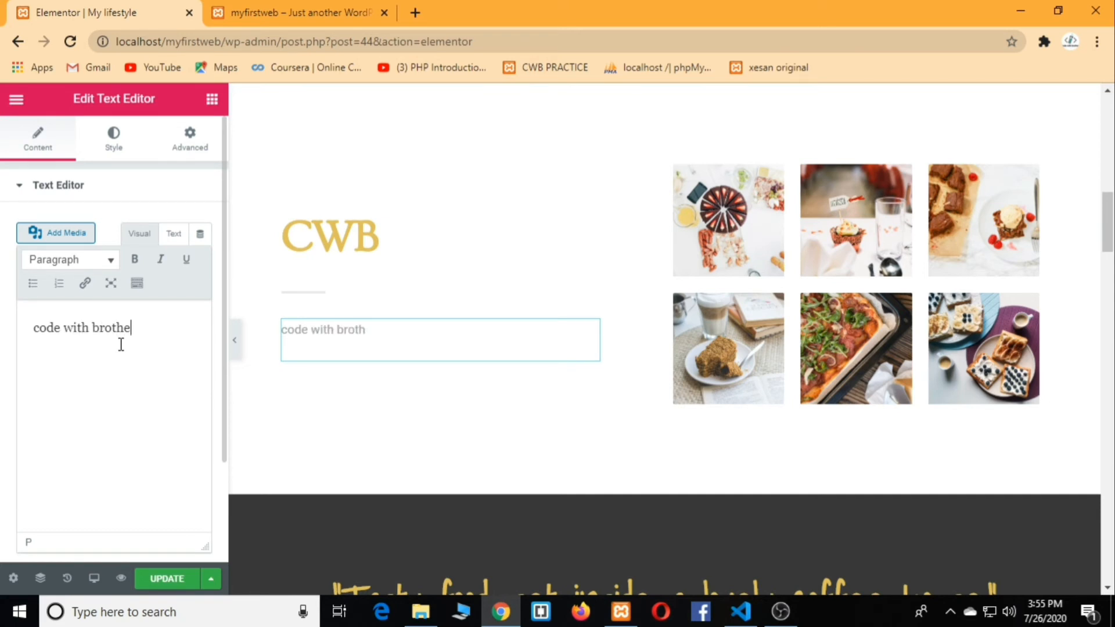
type("rs")
- Open the coffee house quote heading in the dark testimonial section for editing
scroll(453, 316, "down", 3)
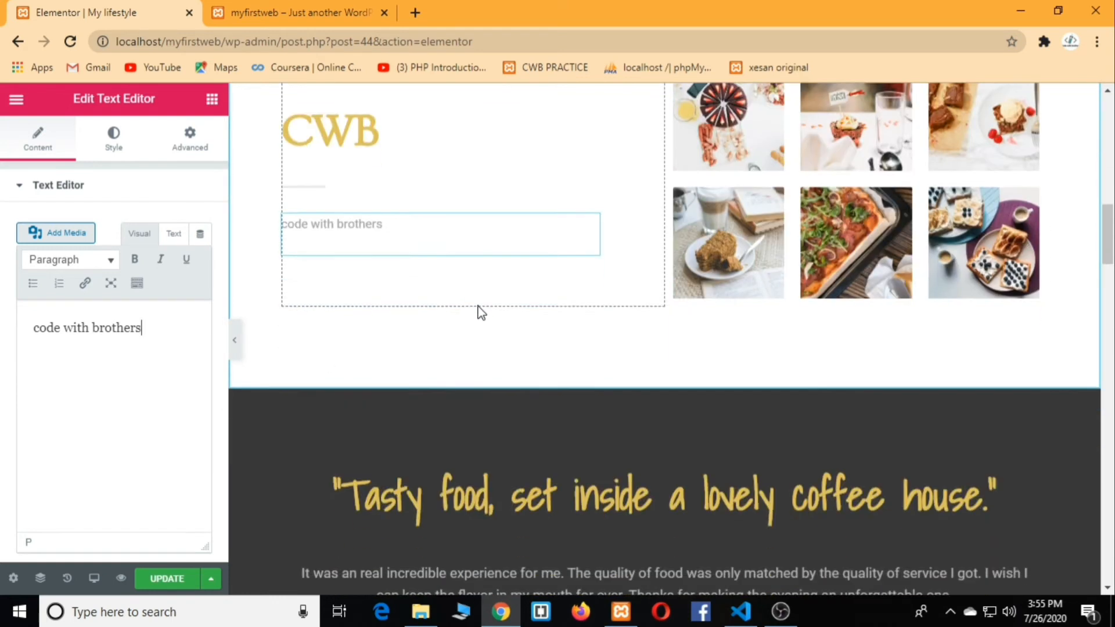
scroll(457, 308, "down", 3)
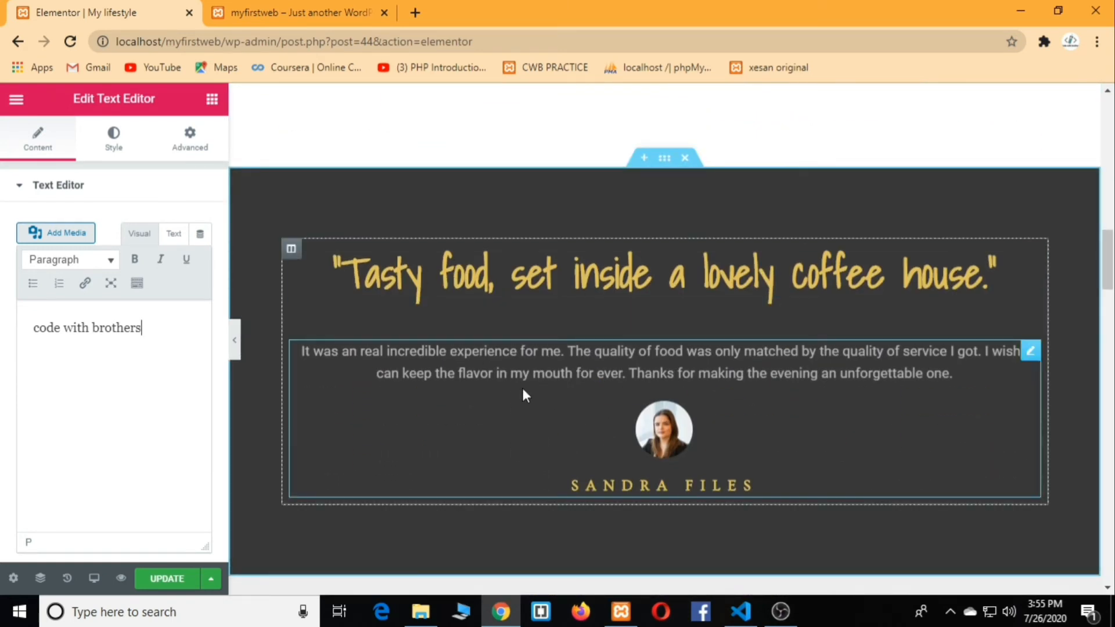
scroll(530, 254, "down", 2)
left_click(552, 204)
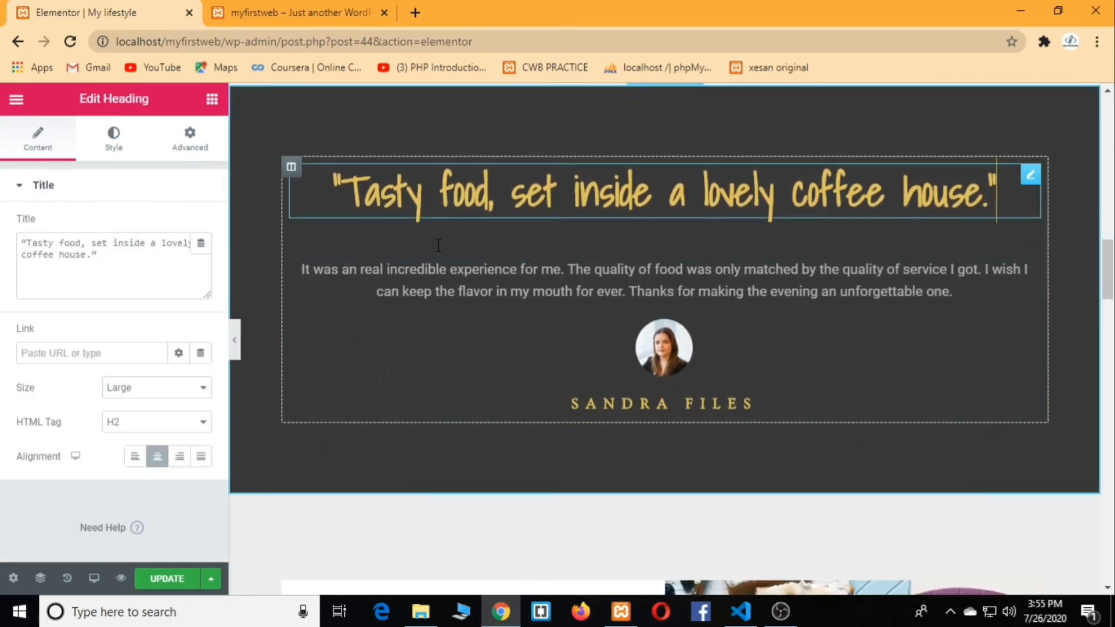
left_click(112, 266)
left_click_drag(112, 266, 44, 238)
- Replace the portrait in the testimonial below the quote with the cupcake photo foodiesfeed.com_Wedding_15-crop.jpg from the media library
left_click(579, 289)
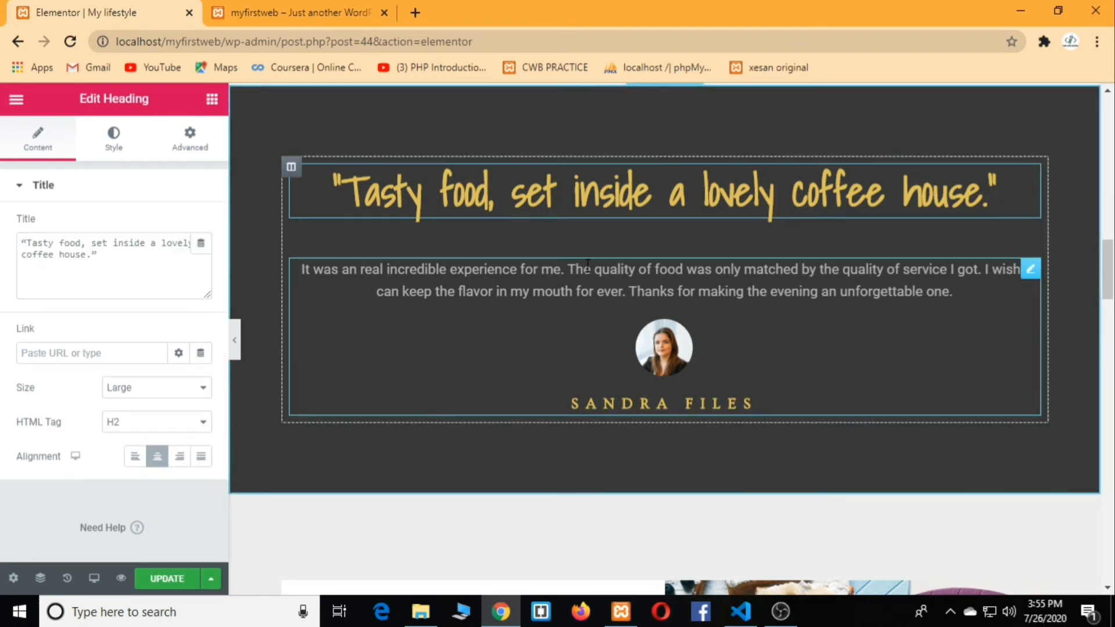
scroll(451, 302, "down", 3)
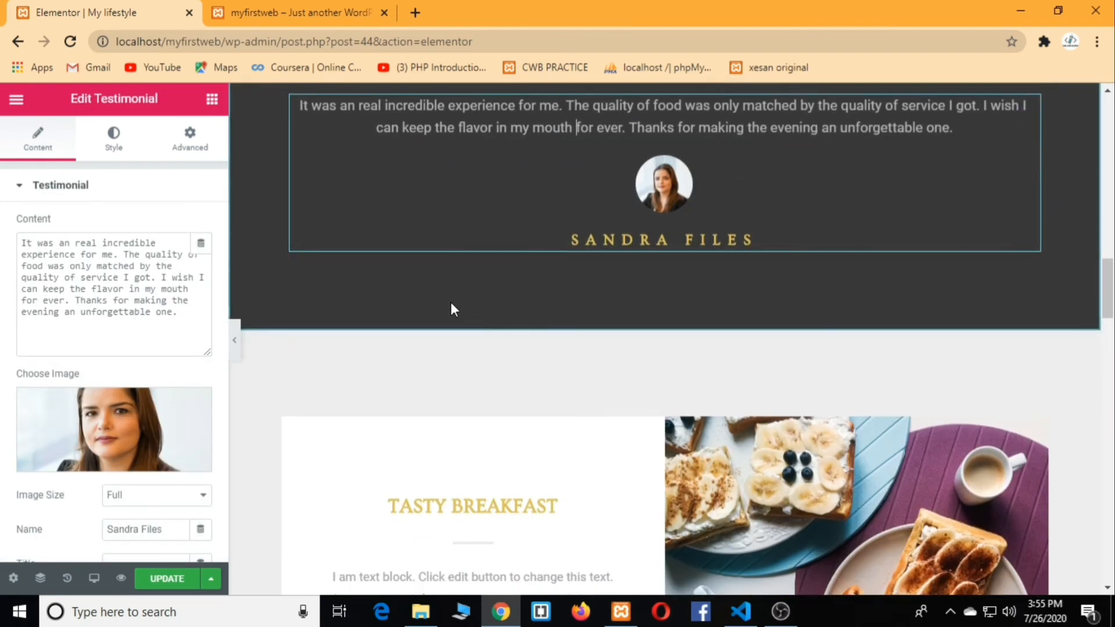
scroll(145, 441, "down", 3)
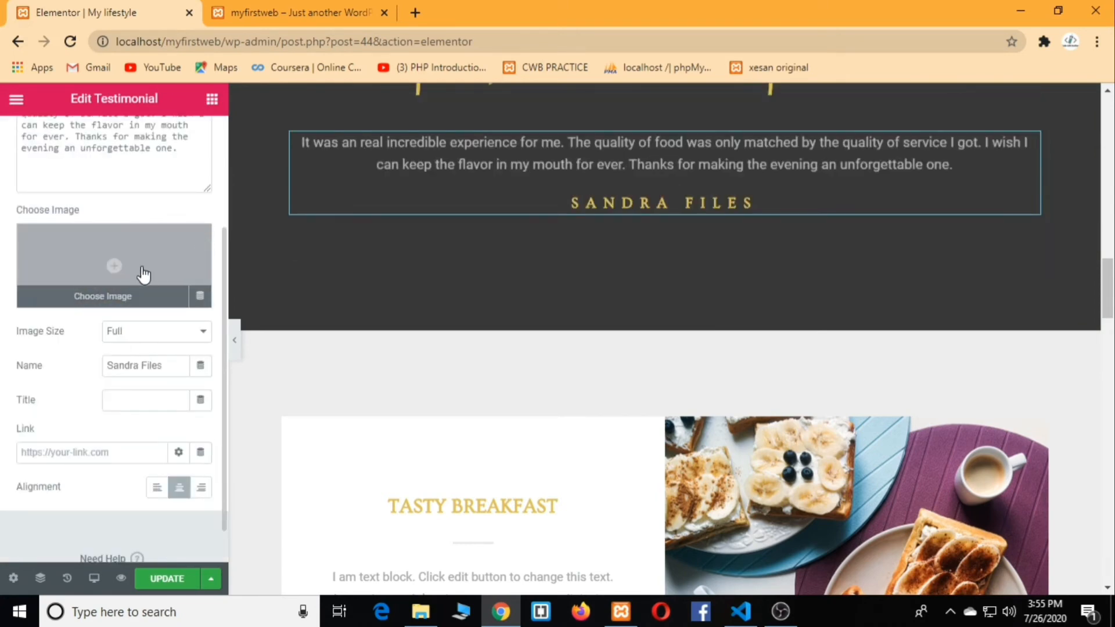
left_click(122, 271)
scroll(230, 444, "down", 1)
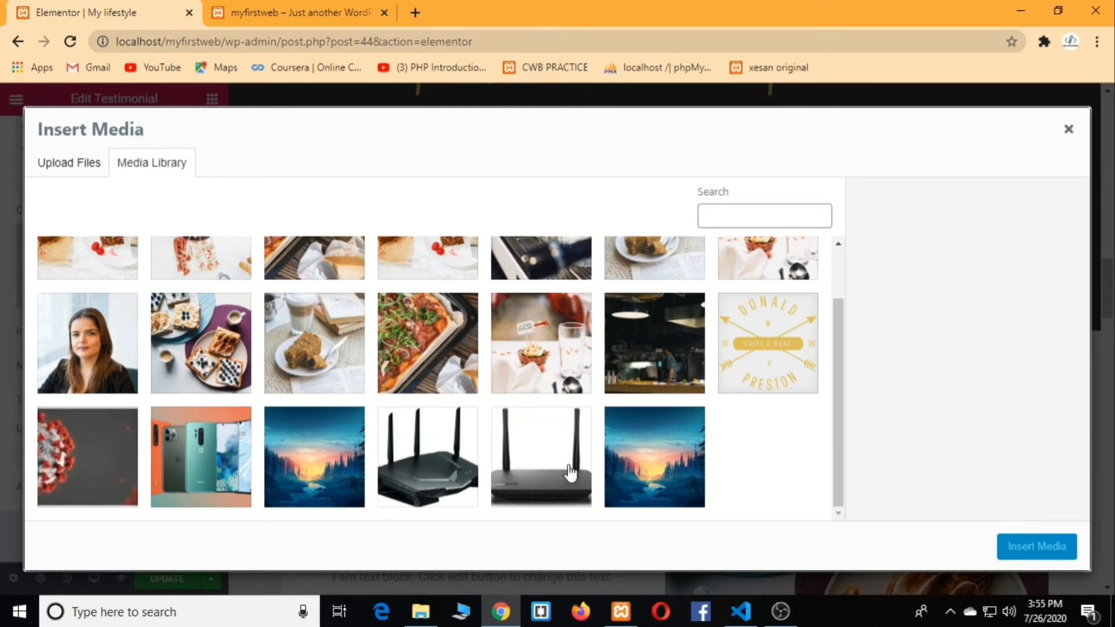
left_click(549, 357)
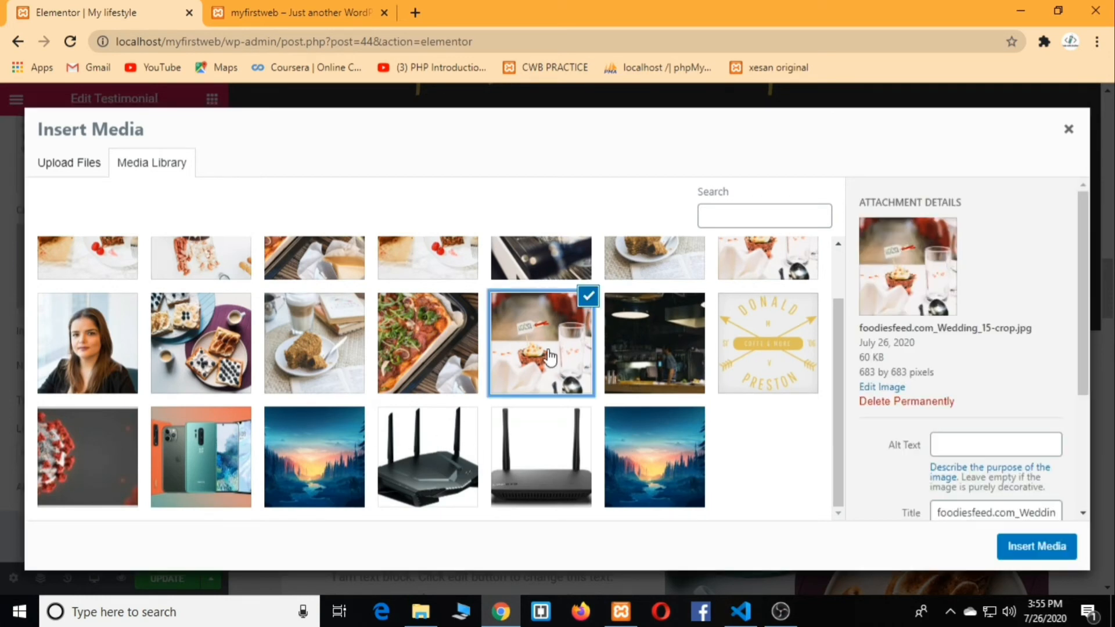
left_click(1034, 549)
scroll(742, 470, "up", 1)
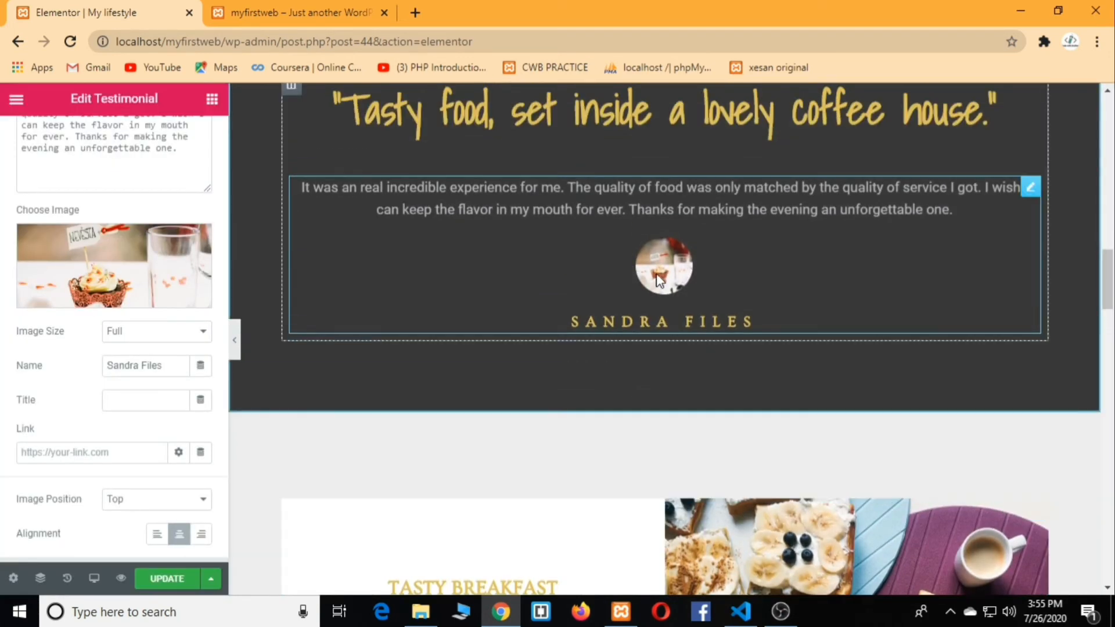
scroll(443, 364, "up", 1)
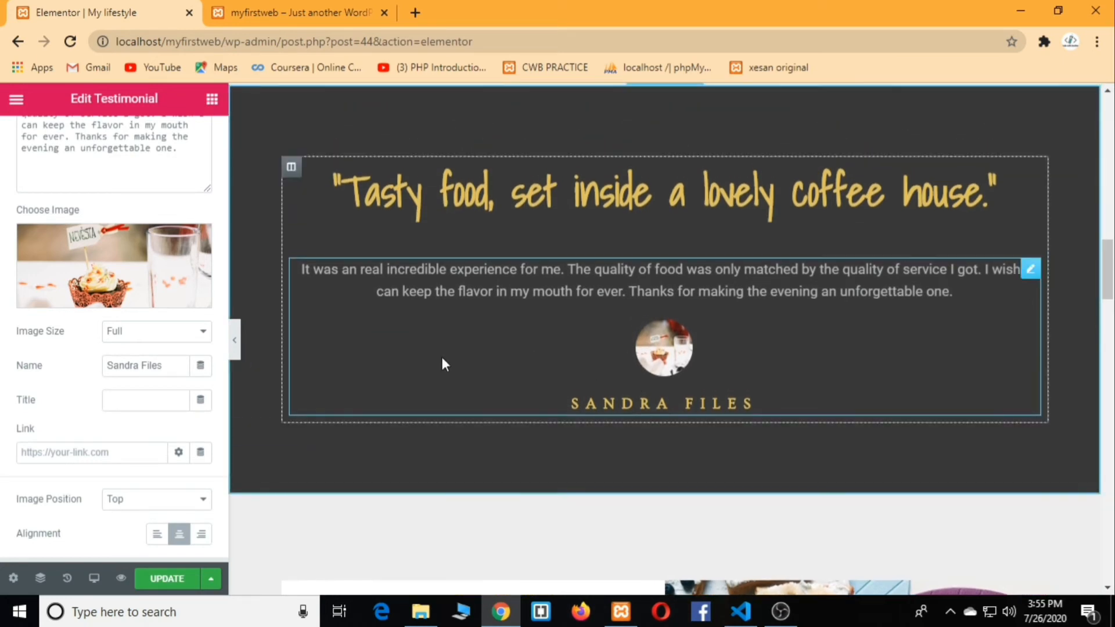
- Replace the testimonial's content text with "coffie"
scroll(139, 226, "up", 3)
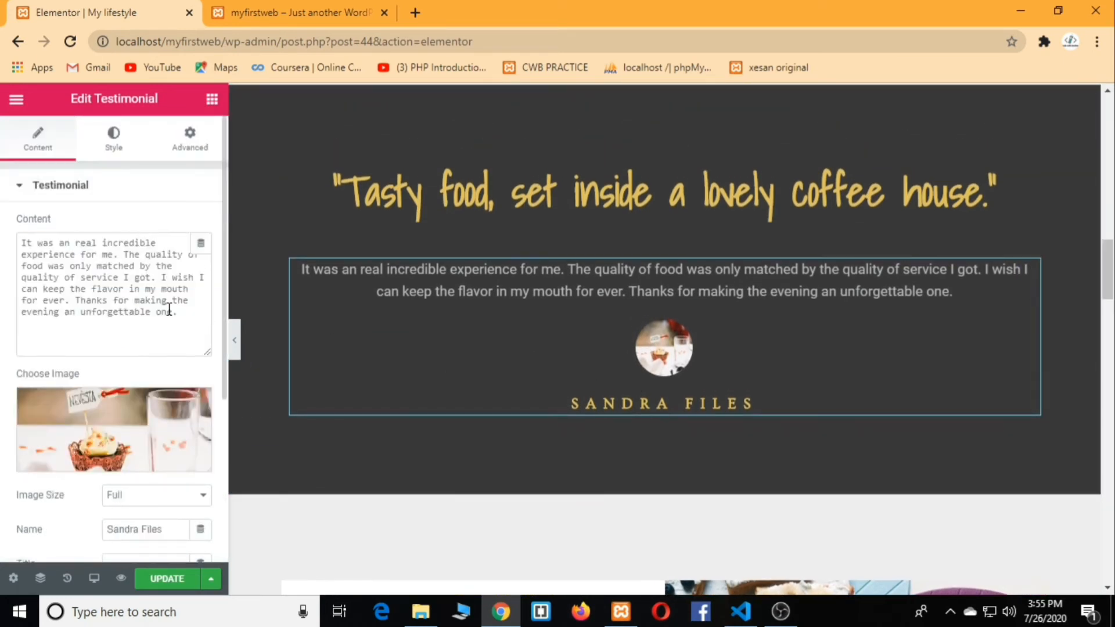
left_click_drag(183, 327, 3, 247)
key("BackSpace")
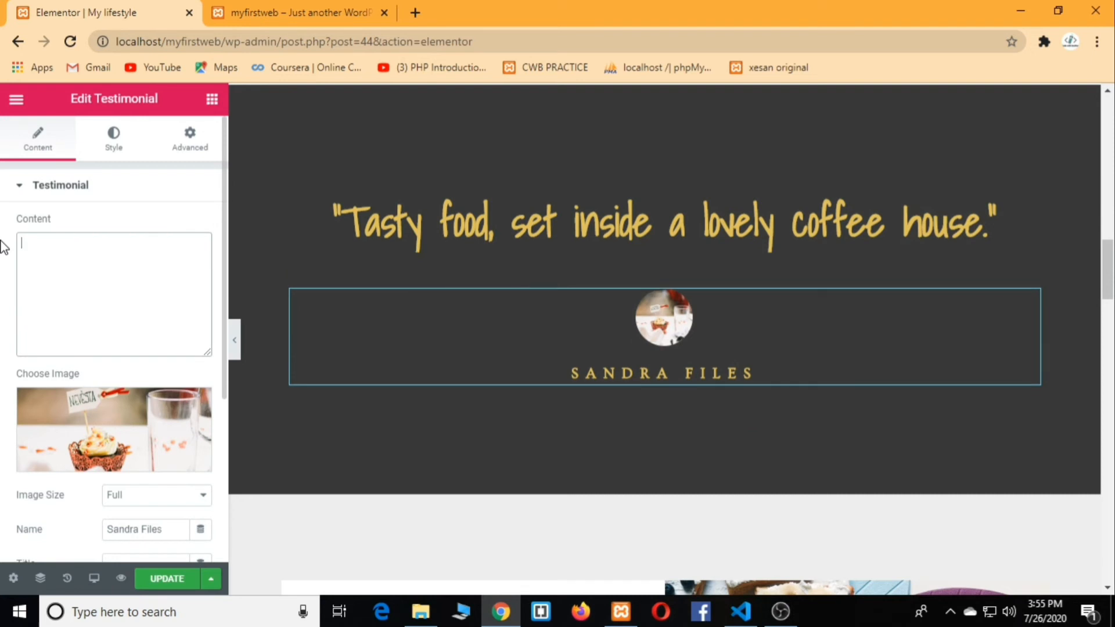
type("coffie")
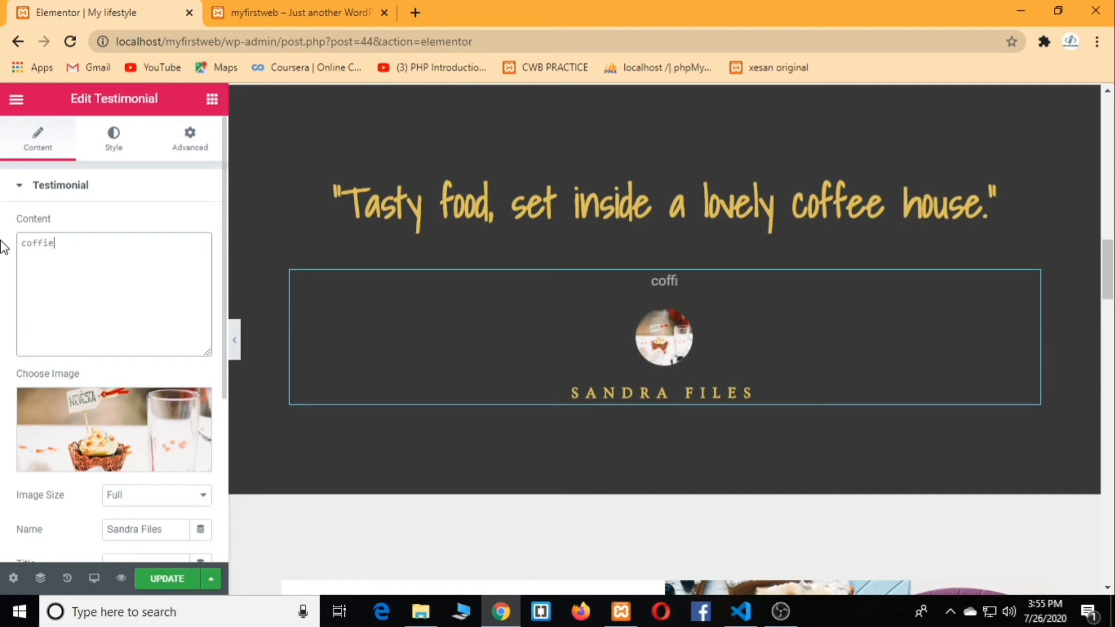
- Set the testimonial's link to open in a new window and update the page
scroll(571, 348, "down", 2)
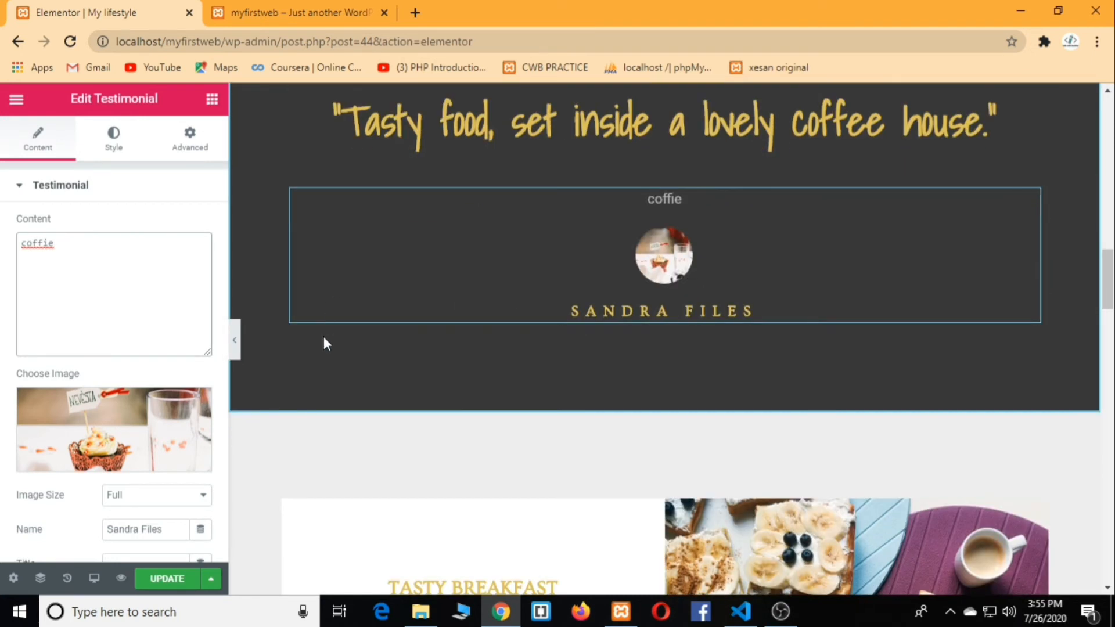
scroll(164, 322, "down", 1)
scroll(509, 371, "up", 2)
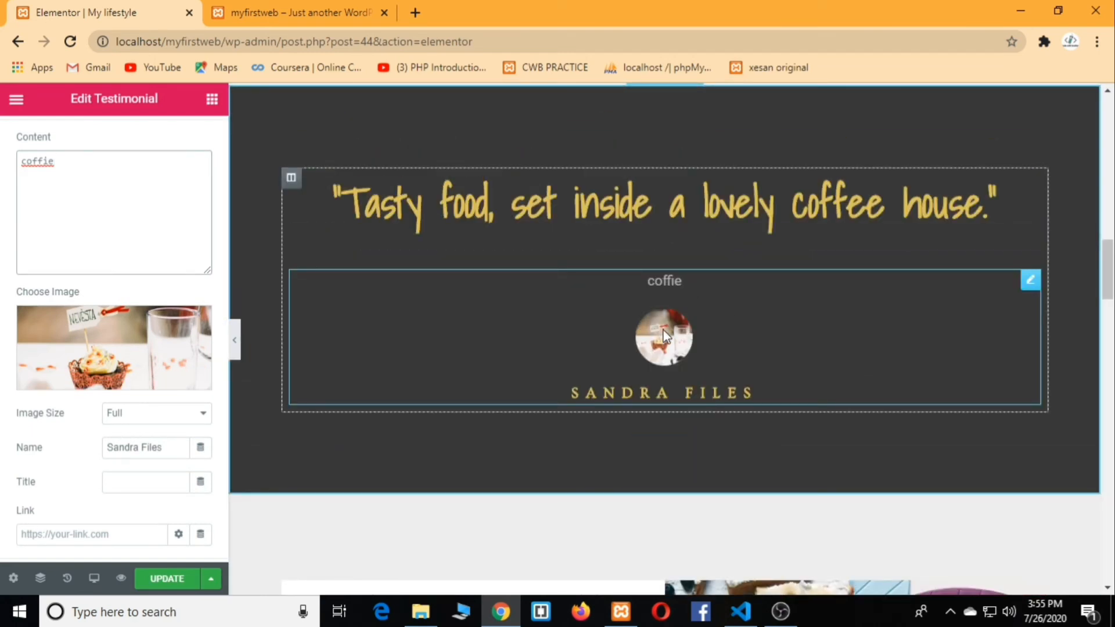
scroll(137, 354, "down", 2)
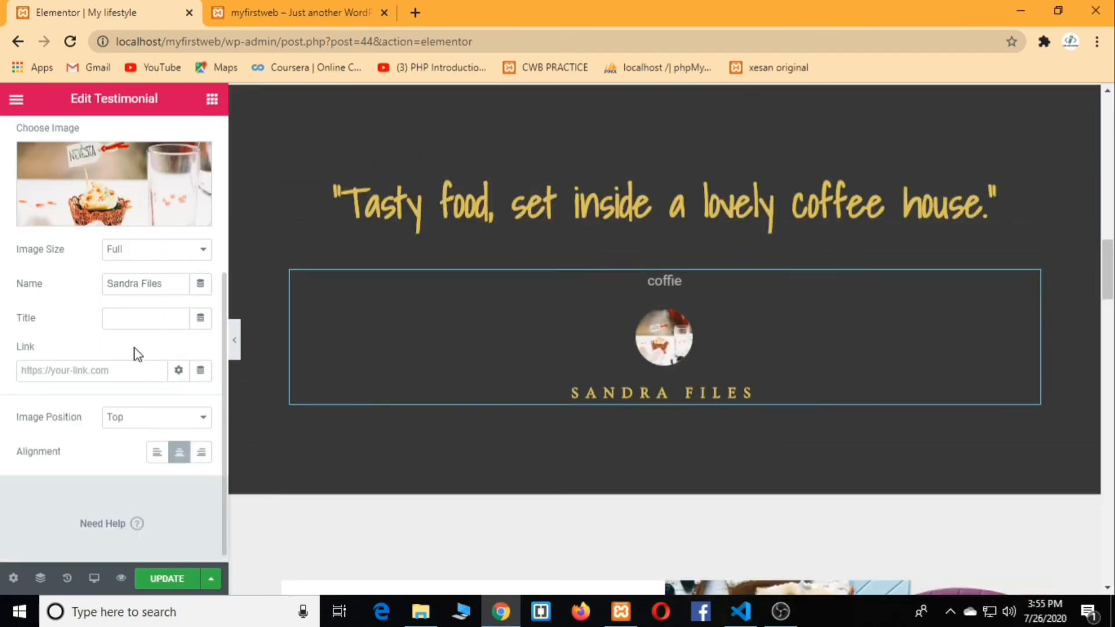
left_click(106, 372)
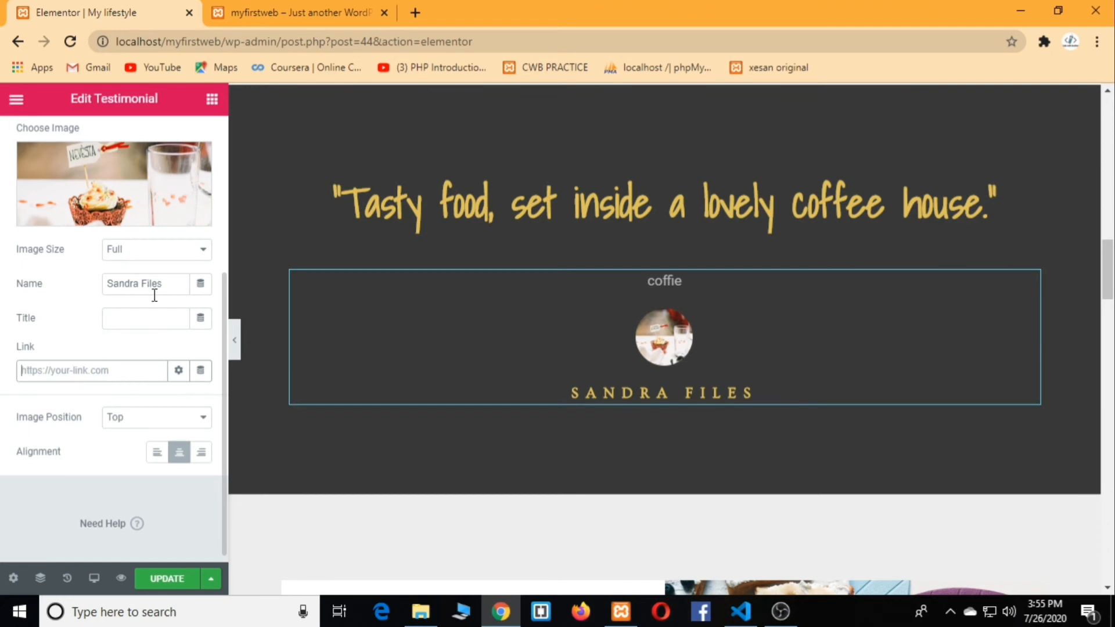
left_click(179, 370)
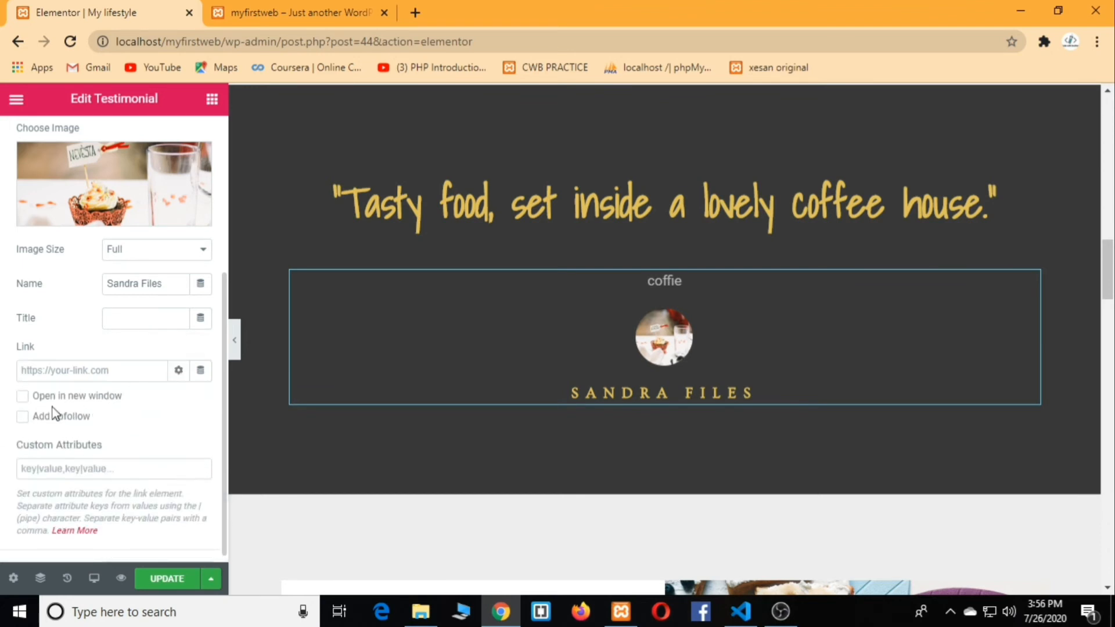
left_click(22, 397)
left_click(166, 578)
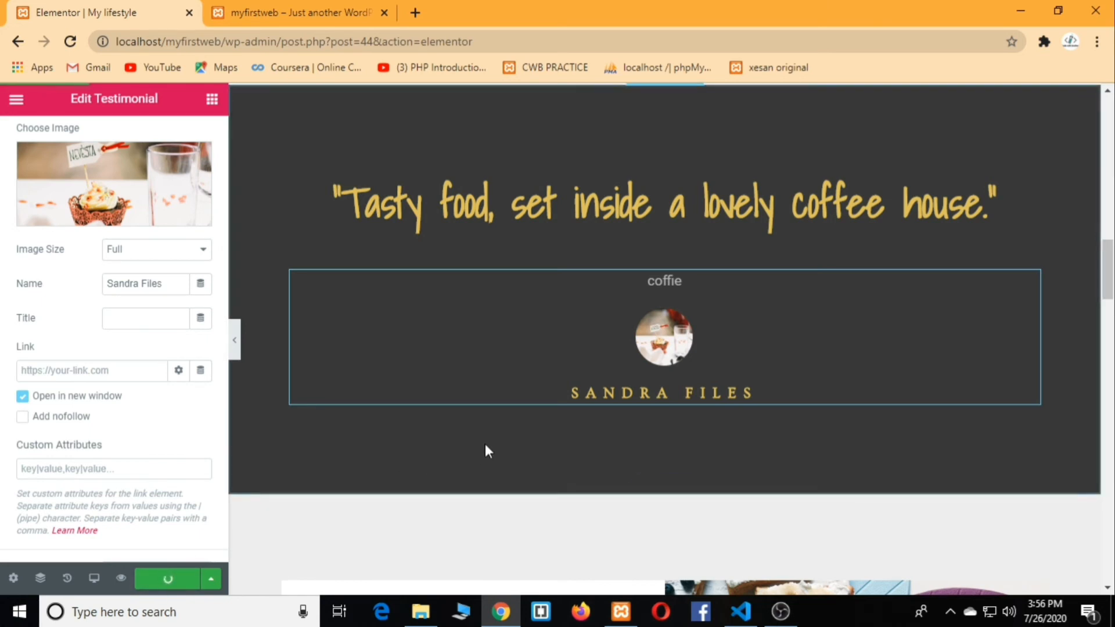
- Inspect the spacer and divider settings in the Tasty Breakfast and Birthdays & Events blocks, dismissing the right-click tip
scroll(486, 451, "down", 7)
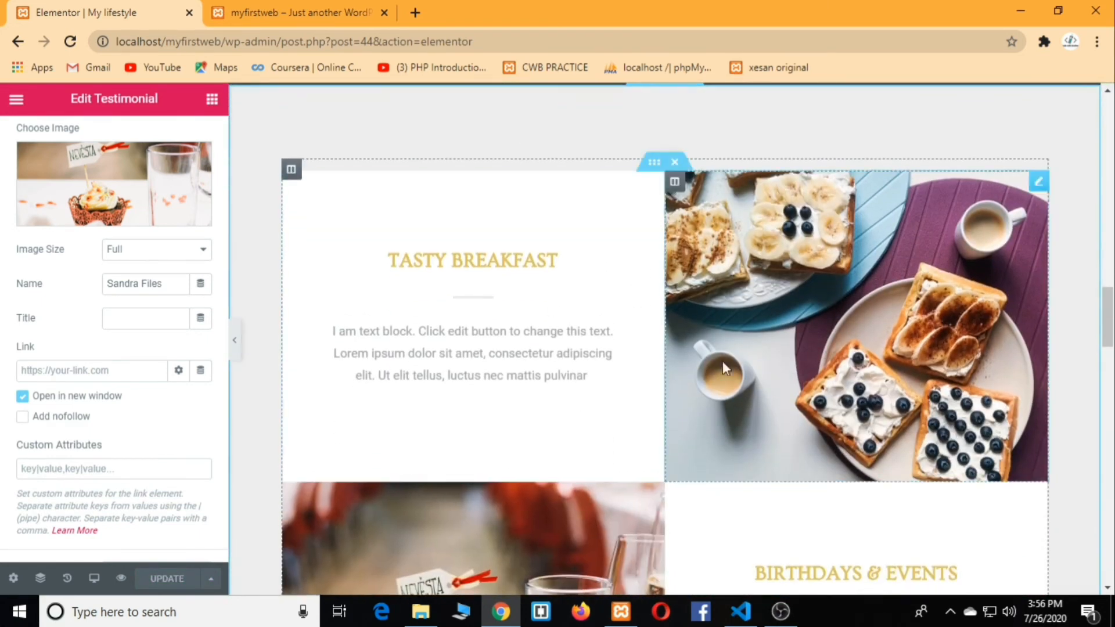
scroll(722, 361, "down", 1)
left_click(854, 144)
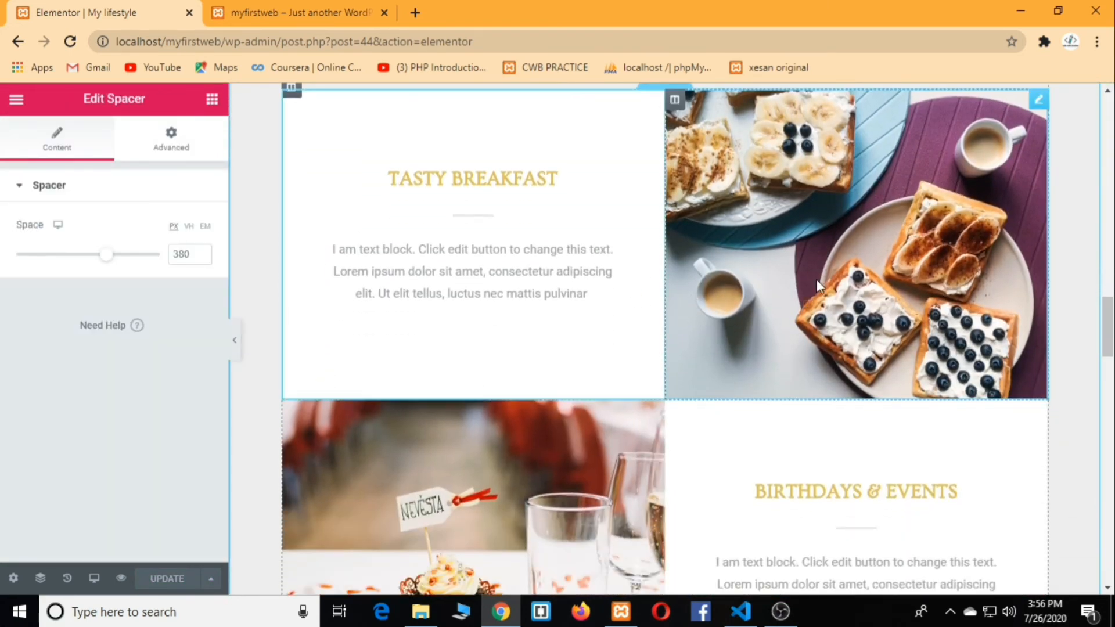
left_click(607, 216)
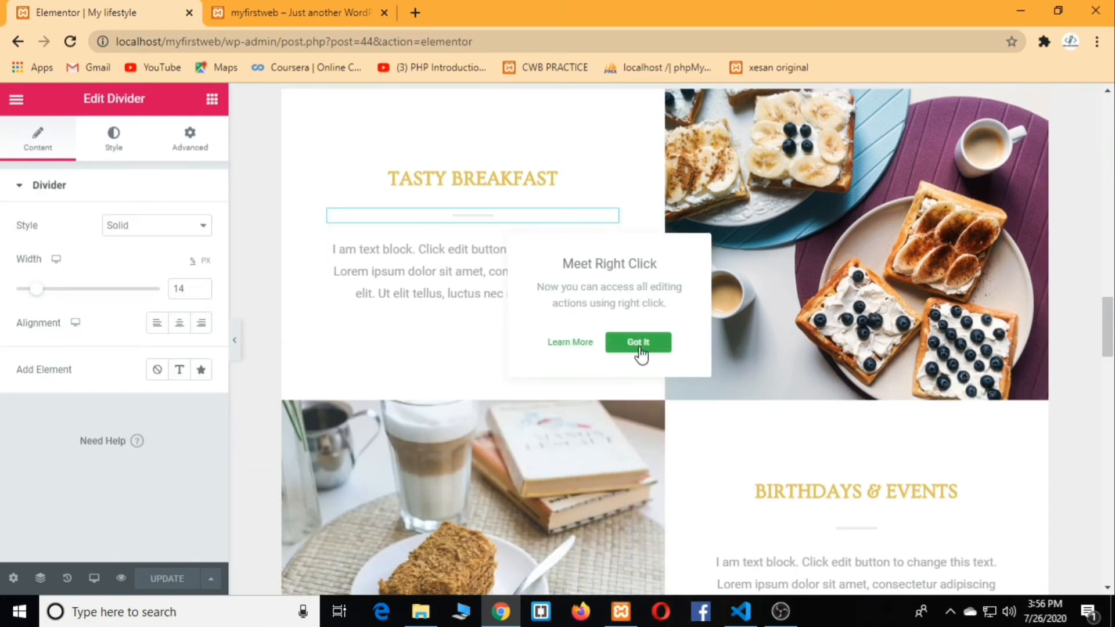
left_click(639, 342)
scroll(638, 349, "down", 2)
left_click(748, 364)
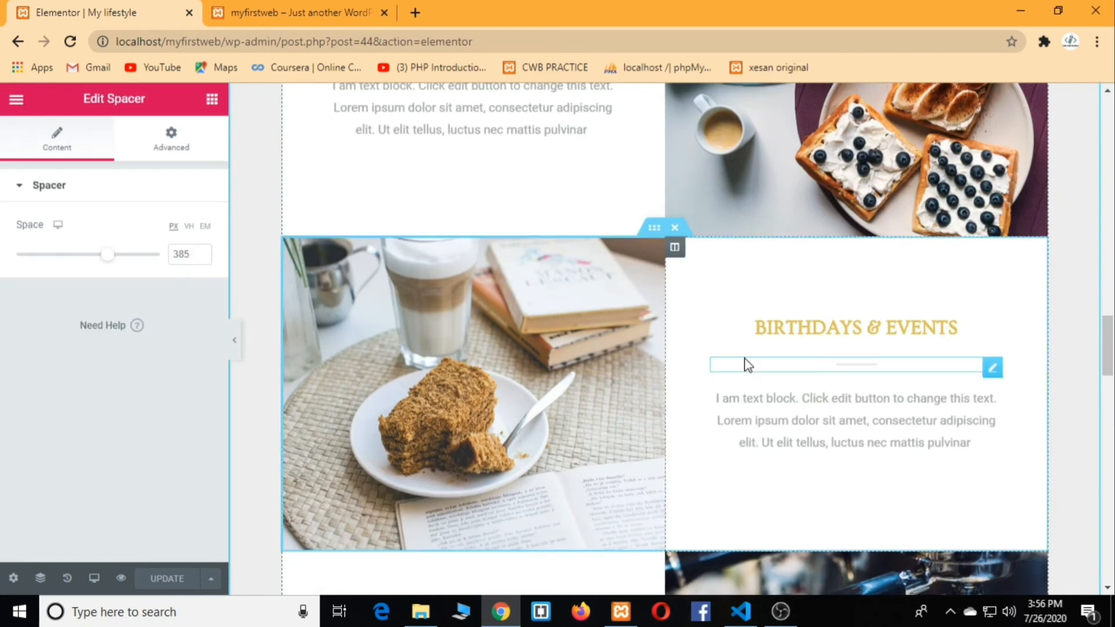
- Open the settings of the image carousel in the "Our Sweets Collection" section
scroll(689, 339, "down", 6)
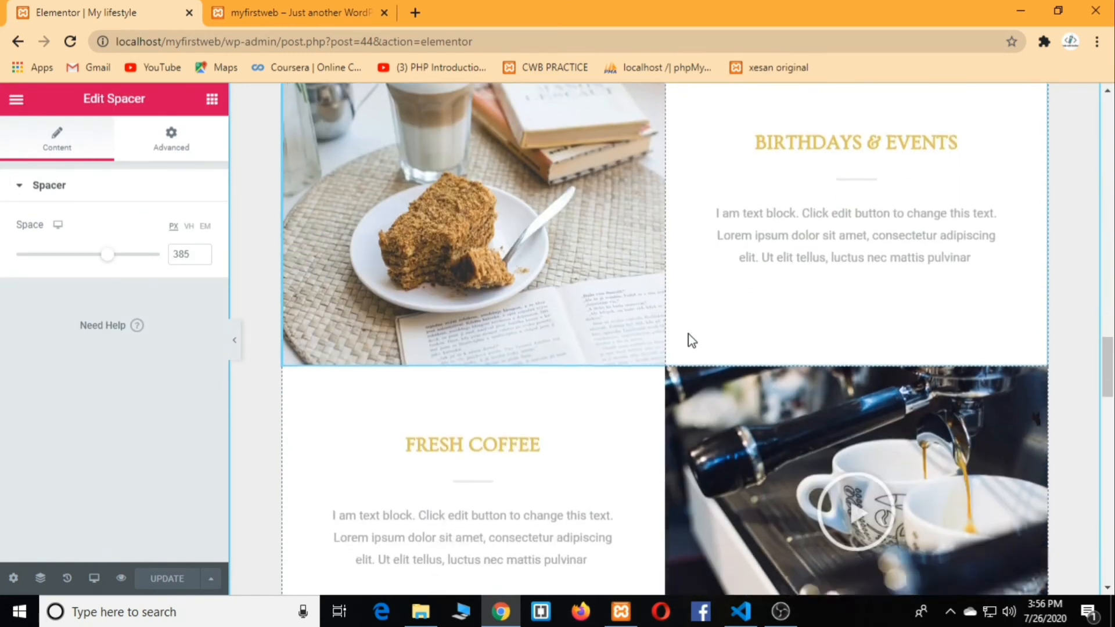
scroll(763, 353, "down", 8)
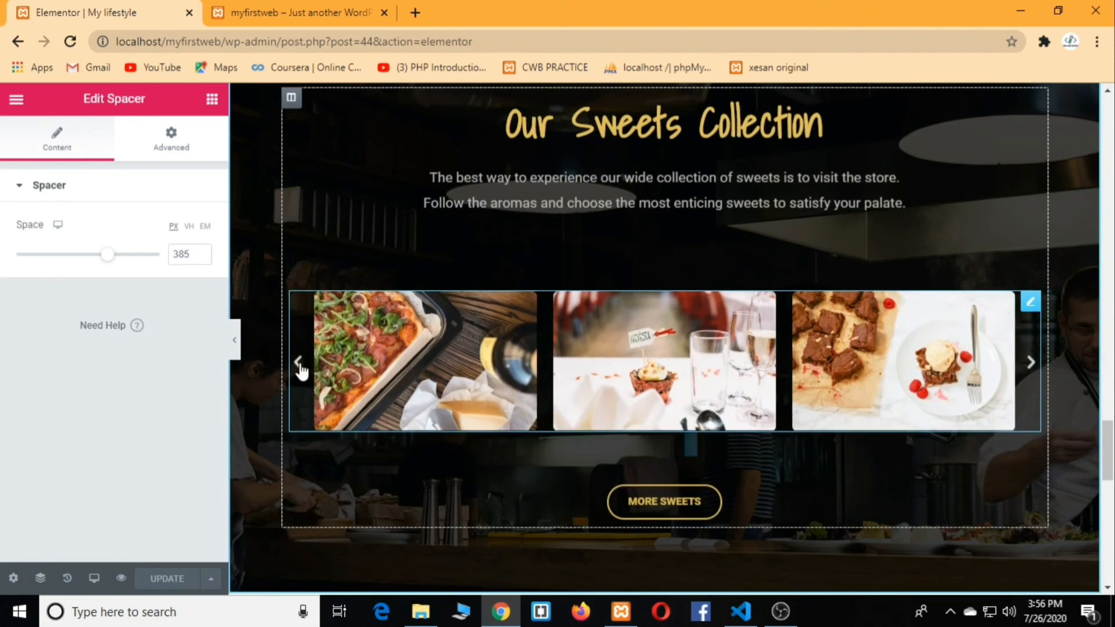
left_click(300, 370)
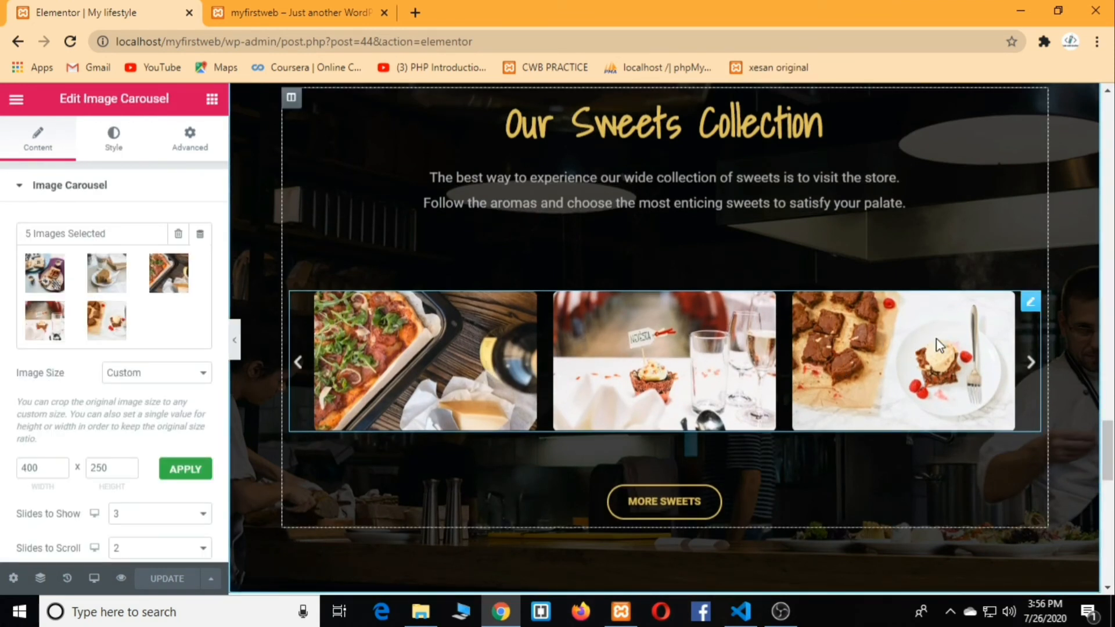
- Replace the street address in the Visit Us contact list with the business's own address
scroll(439, 344, "down", 5)
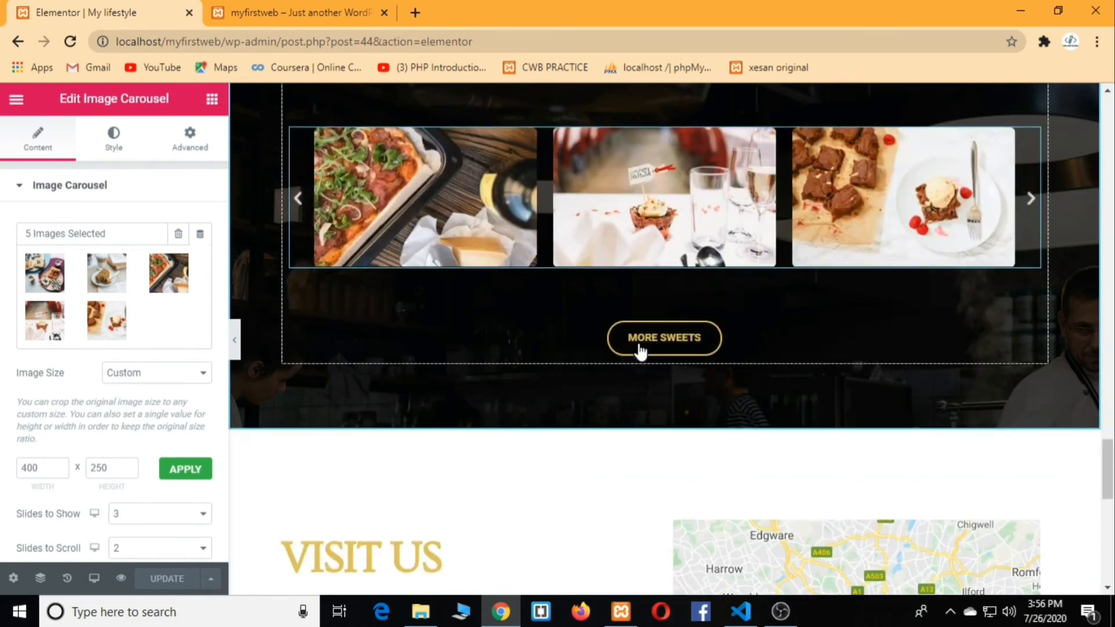
scroll(536, 352, "down", 3)
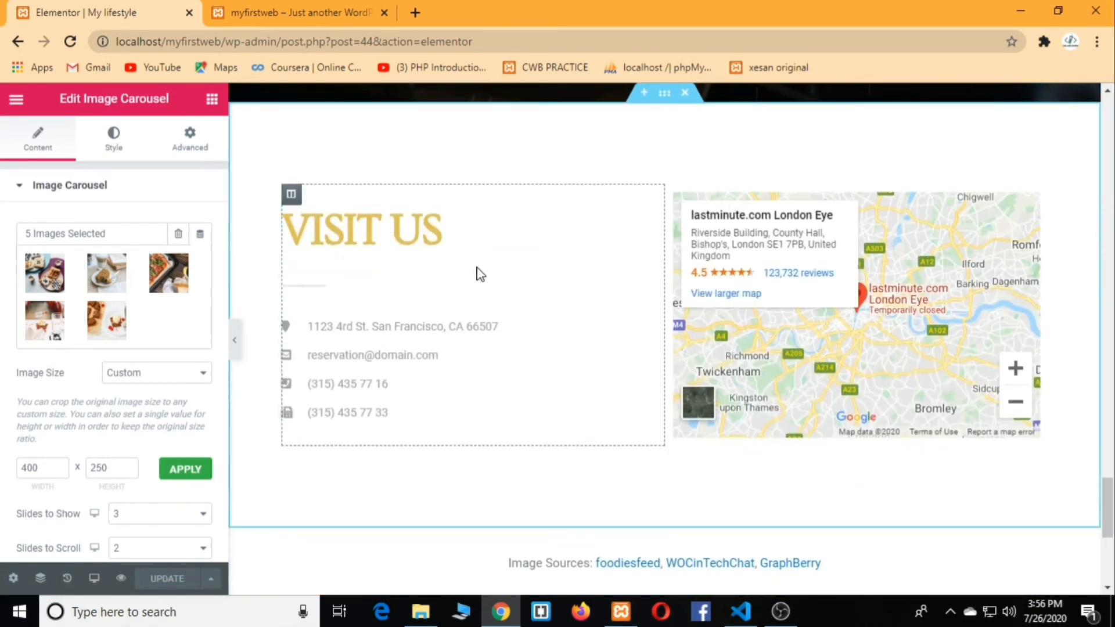
left_click(503, 334)
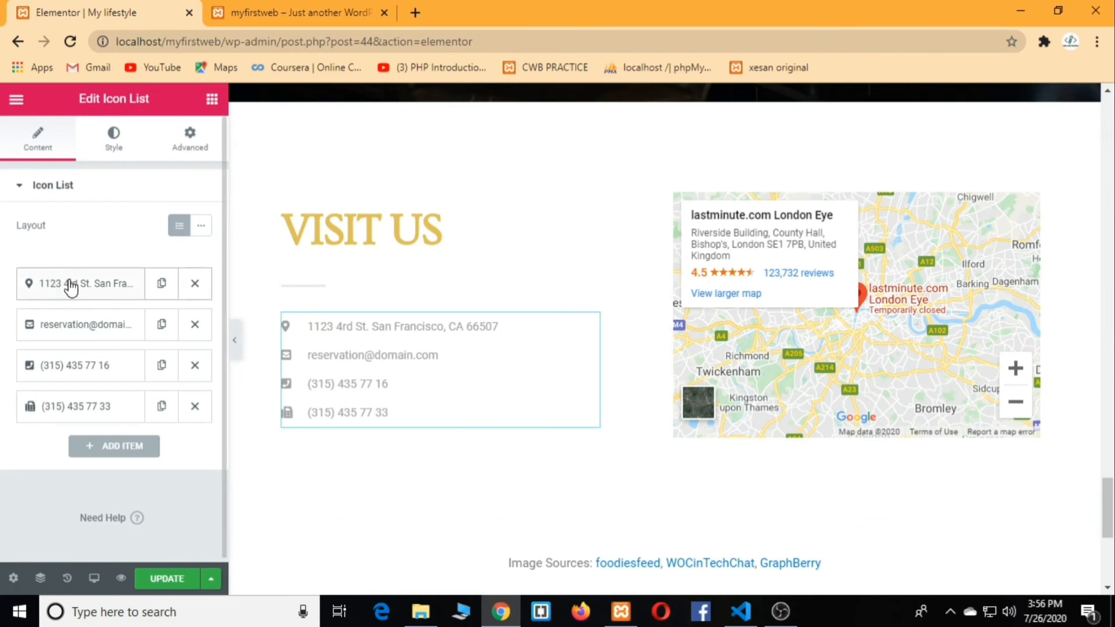
left_click(133, 287)
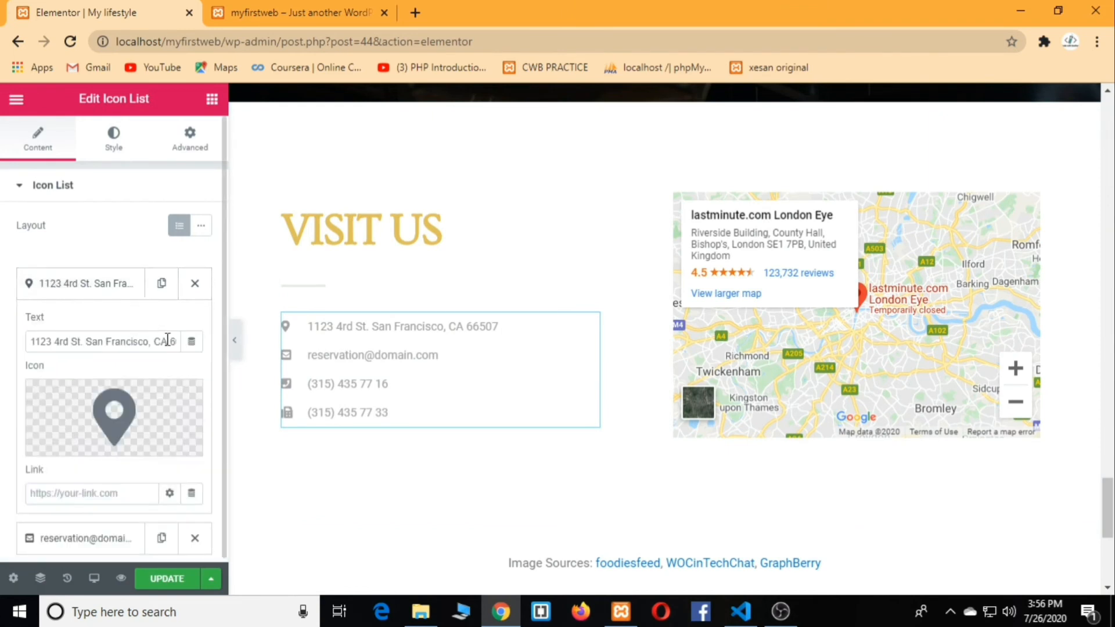
left_click_drag(167, 341, 3, 348)
key("BackSpace")
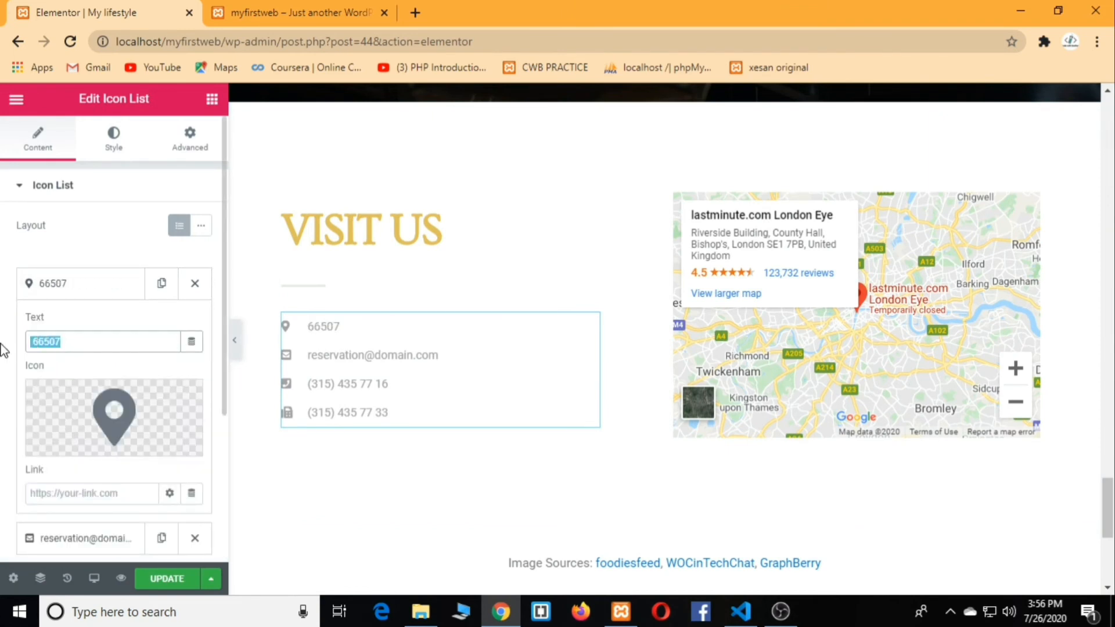
key("BackSpace")
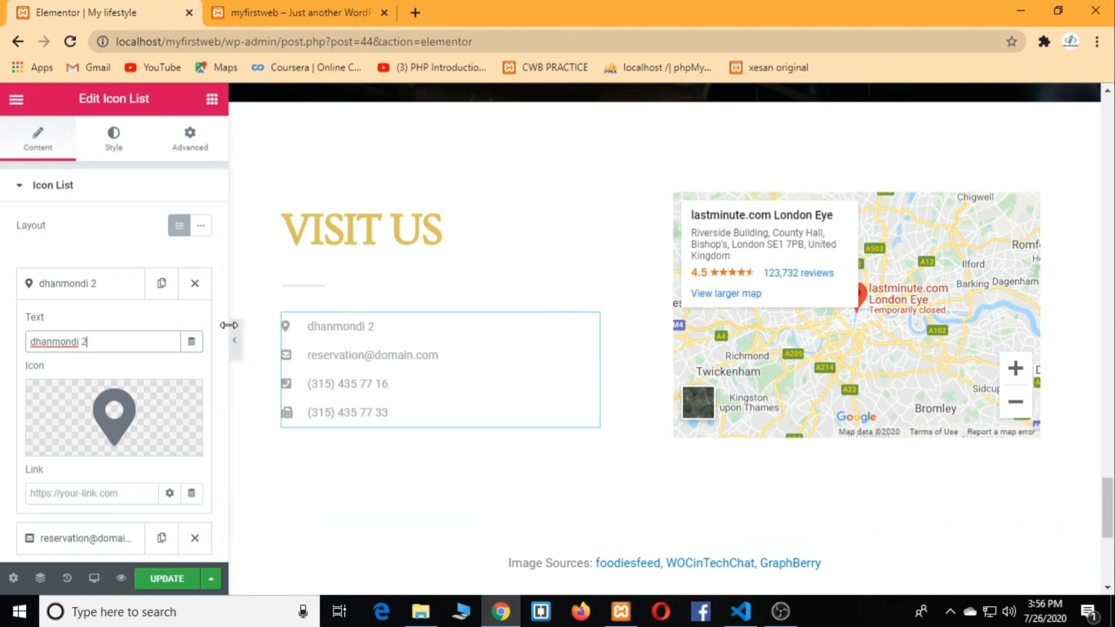
type("8")
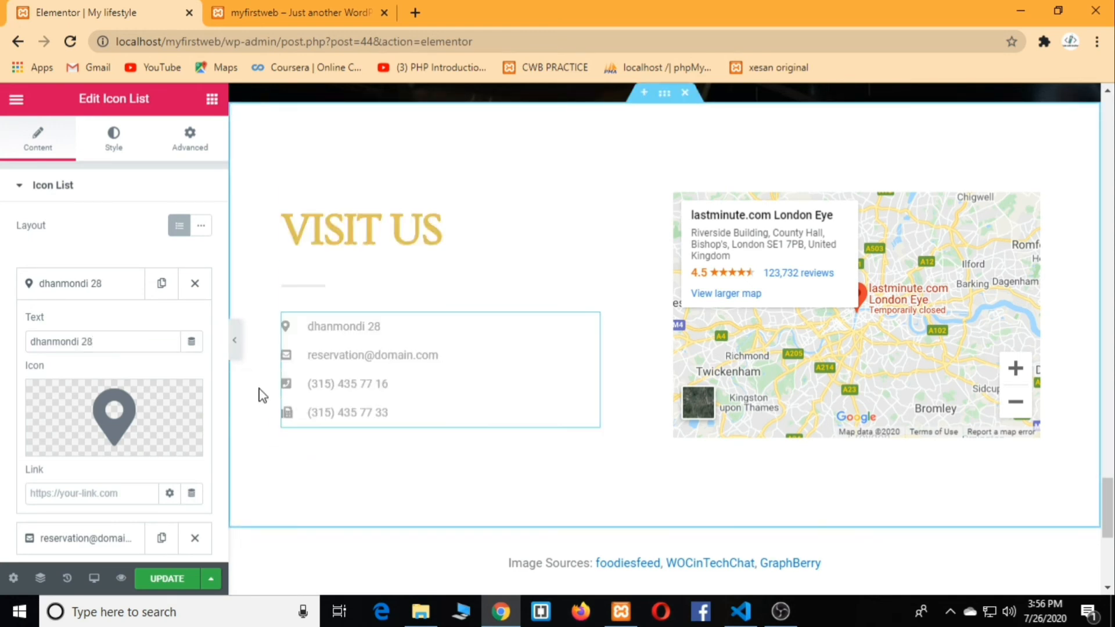
- Replace the phone number in the Visit Us contact list with the business's own phone number
scroll(146, 349, "down", 4)
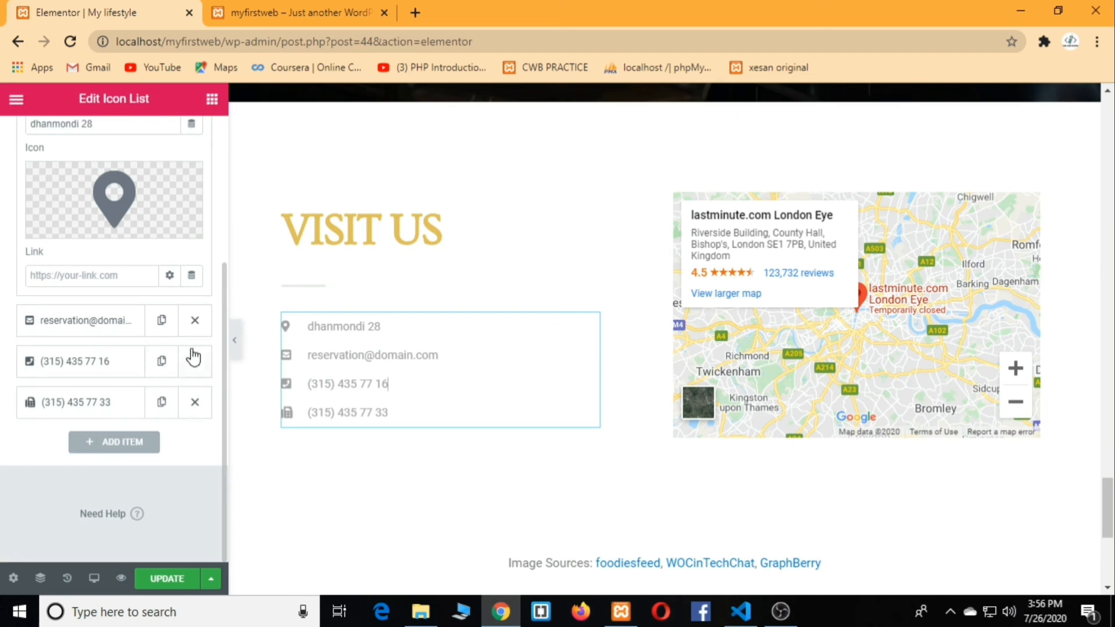
left_click(114, 360)
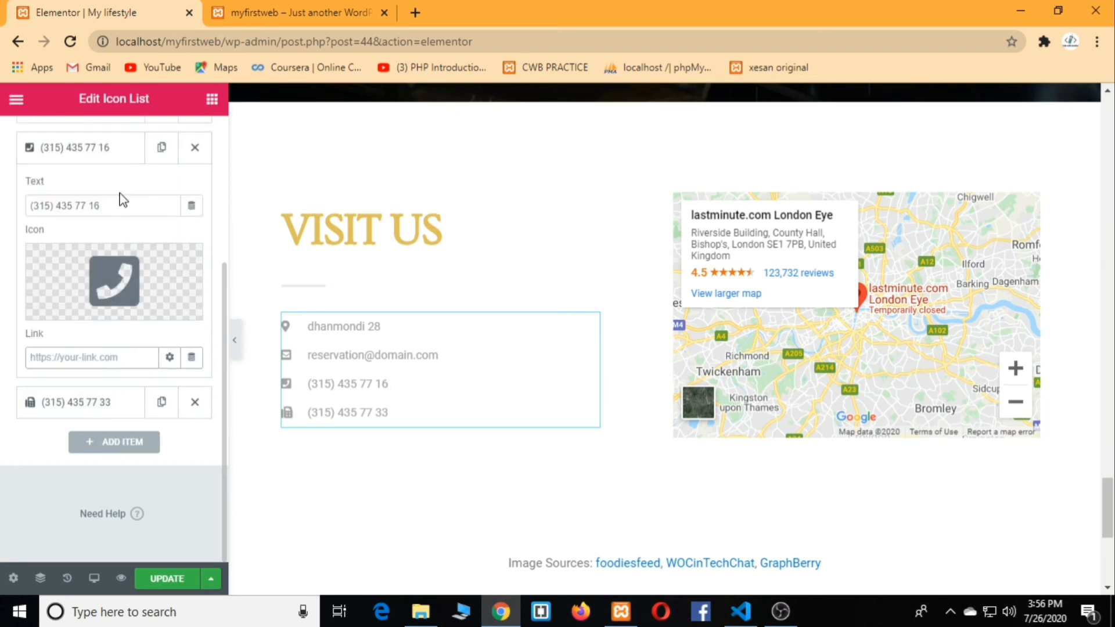
left_click_drag(116, 206, 3, 214)
key("BackSpace")
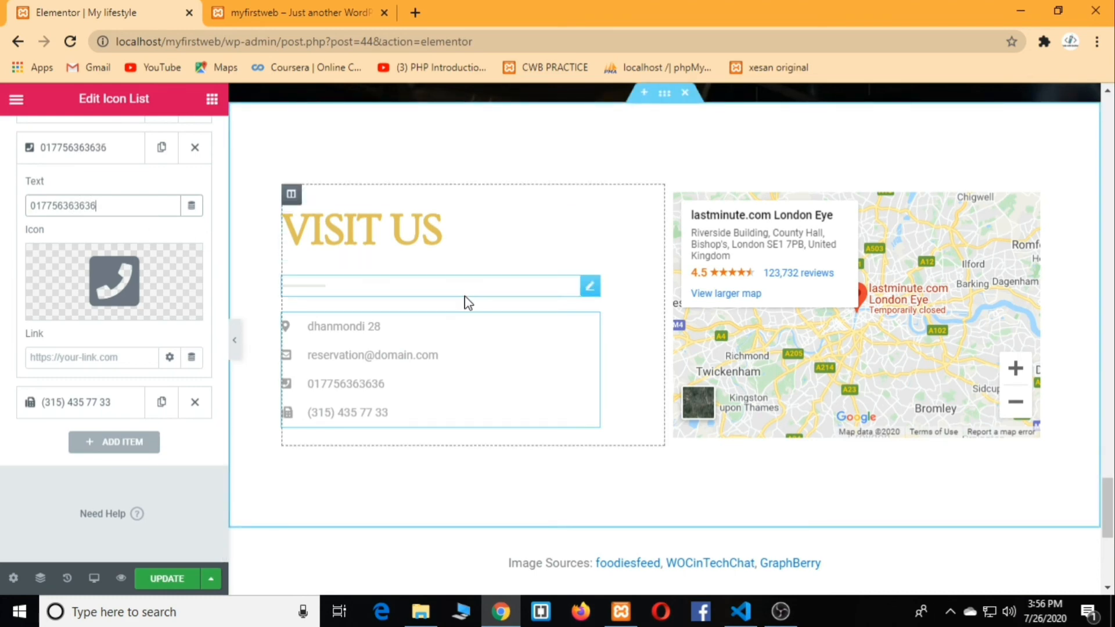
key("BackSpace")
- Look over the page from the footer area up through the sweets and coffee sections to the testimonial
scroll(570, 281, "down", 2)
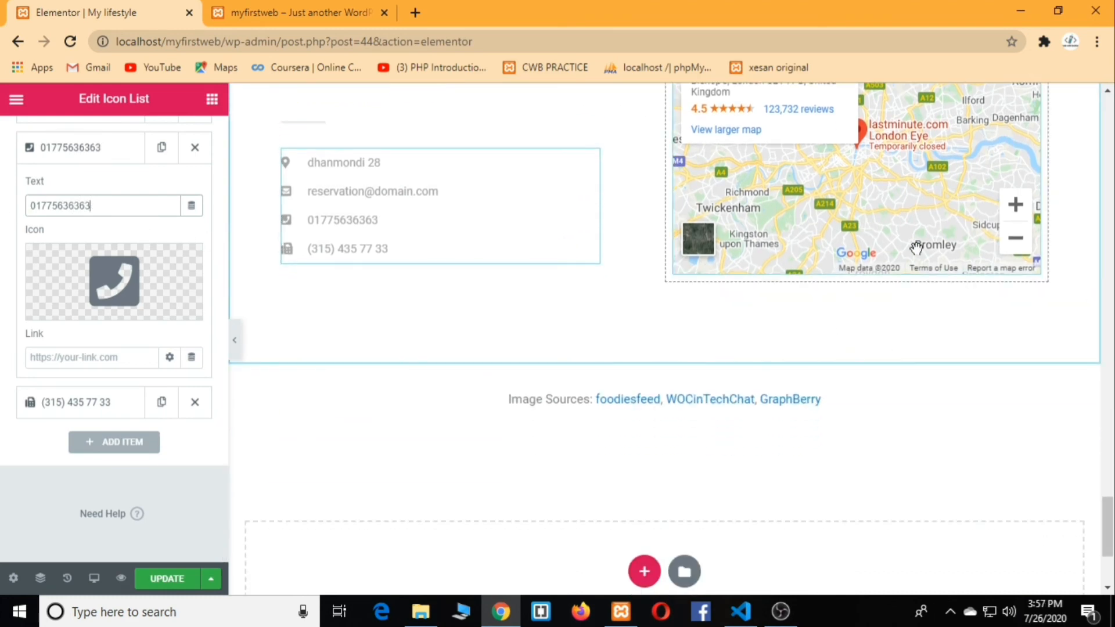
scroll(851, 234, "up", 4)
scroll(850, 234, "up", 5)
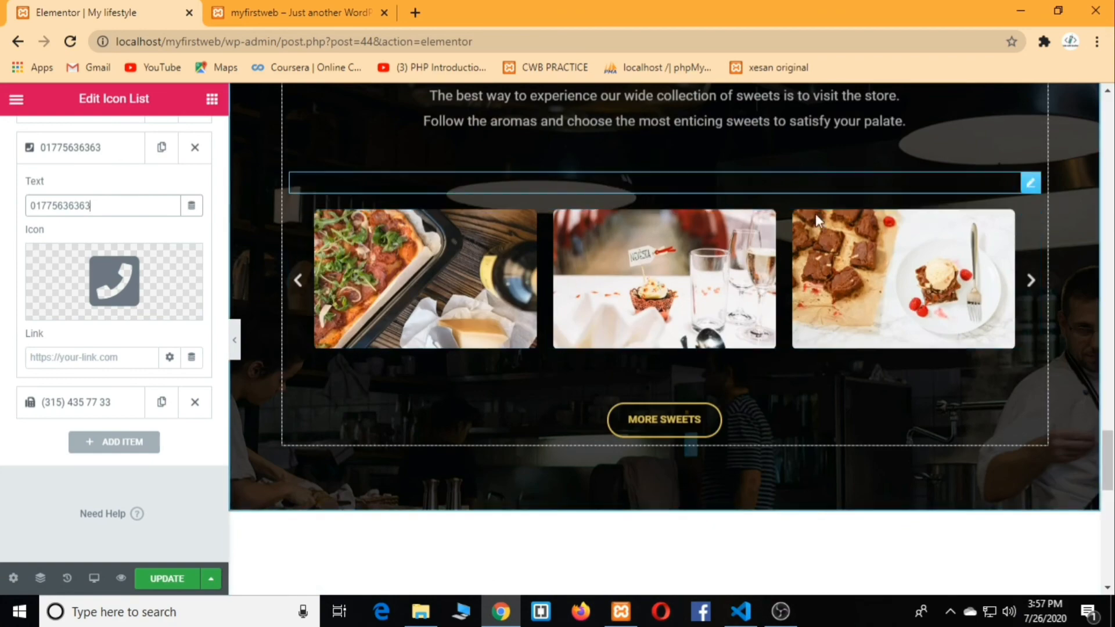
scroll(705, 226, "up", 4)
scroll(720, 229, "down", 8)
scroll(726, 267, "down", 9)
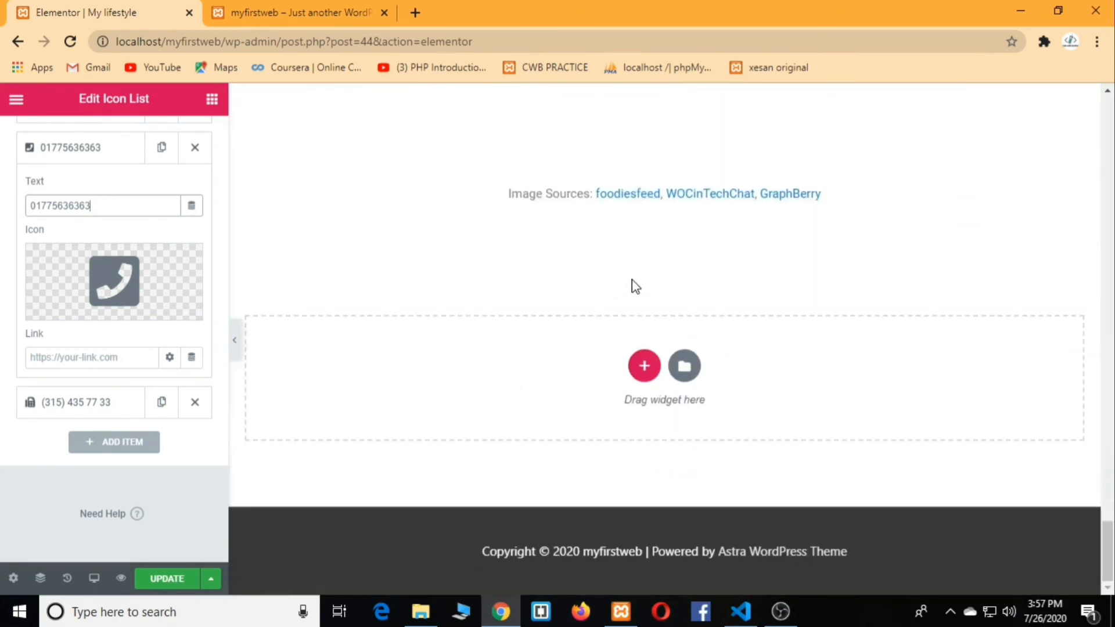
scroll(635, 278, "up", 14)
scroll(635, 270, "up", 12)
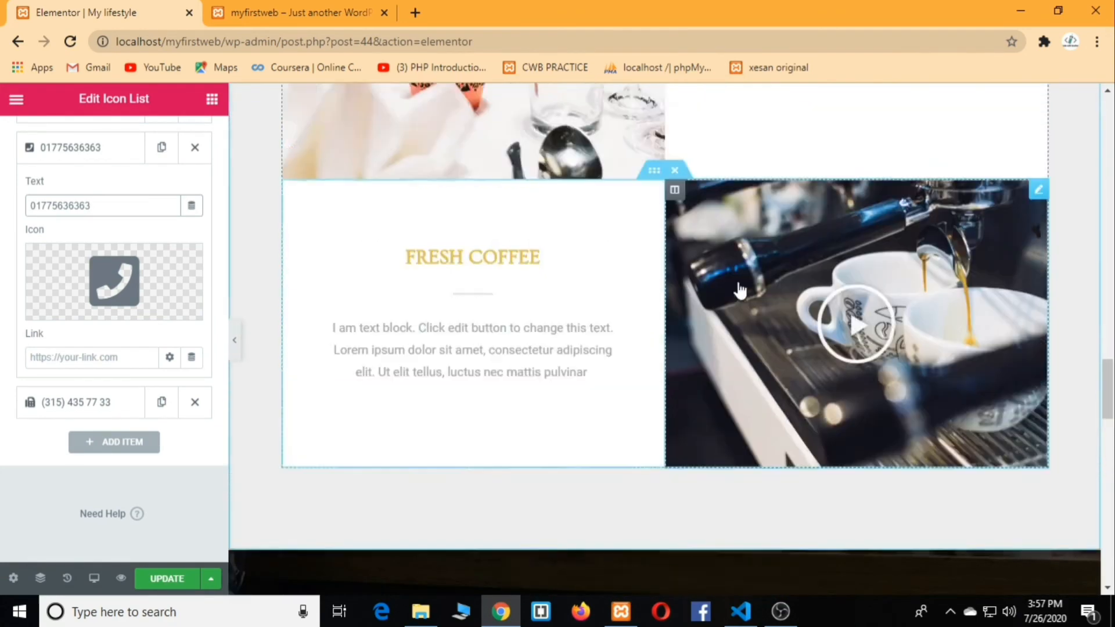
scroll(754, 257, "up", 12)
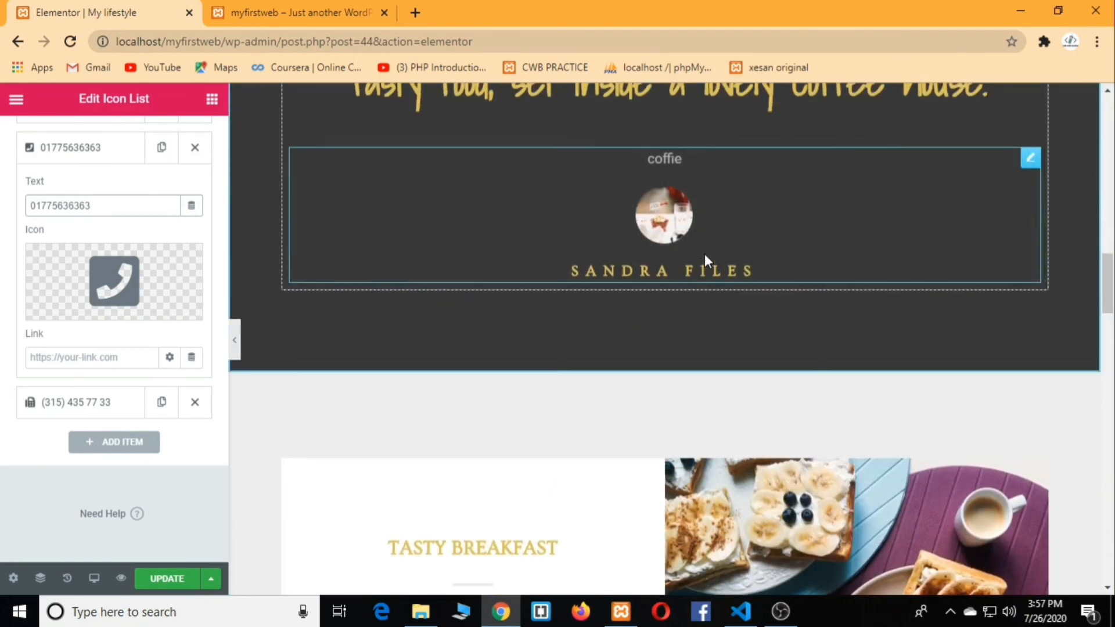
scroll(750, 294, "down", 3)
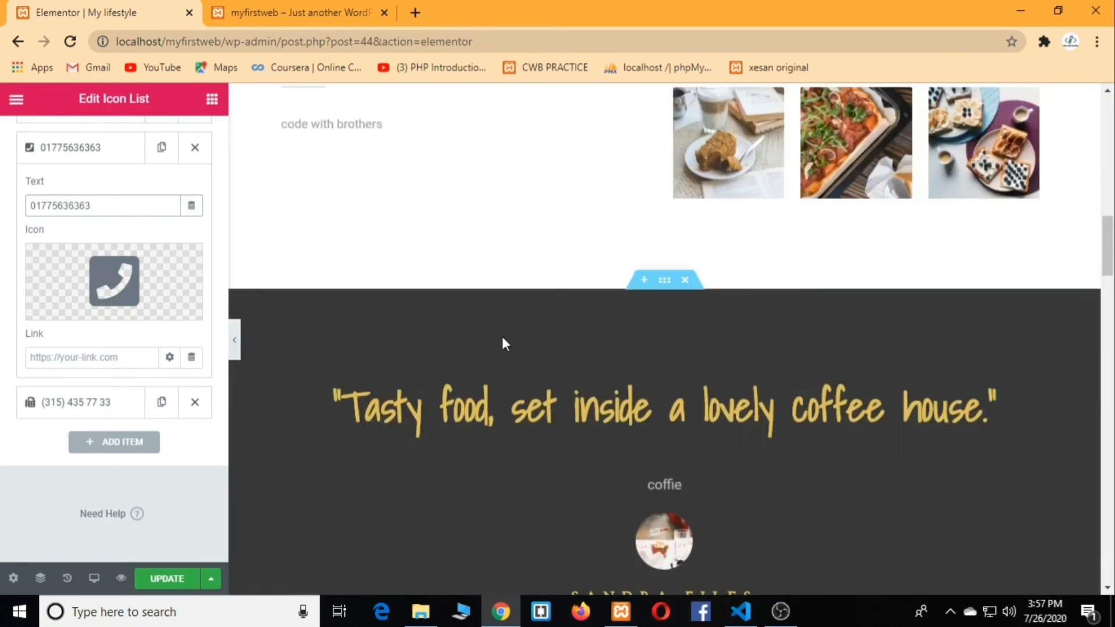
scroll(622, 284, "down", 3)
scroll(191, 159, "up", 3)
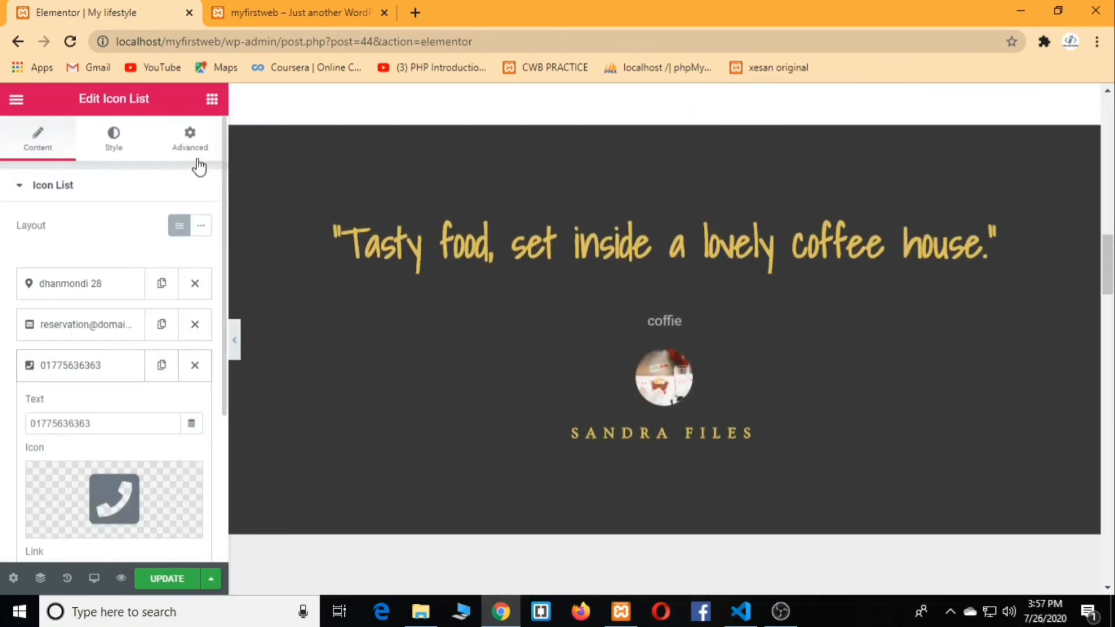
- Give the Visit Us contact list a Bounce In Down entrance animation and update the page, cancelling the page reload
left_click(195, 139)
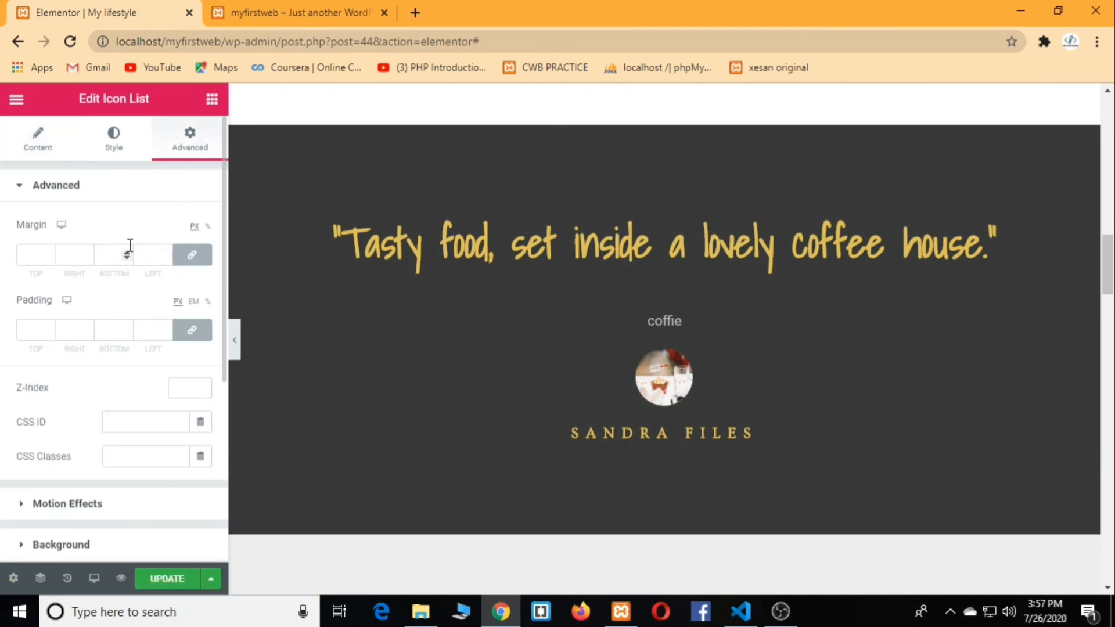
scroll(149, 253, "down", 3)
left_click(94, 342)
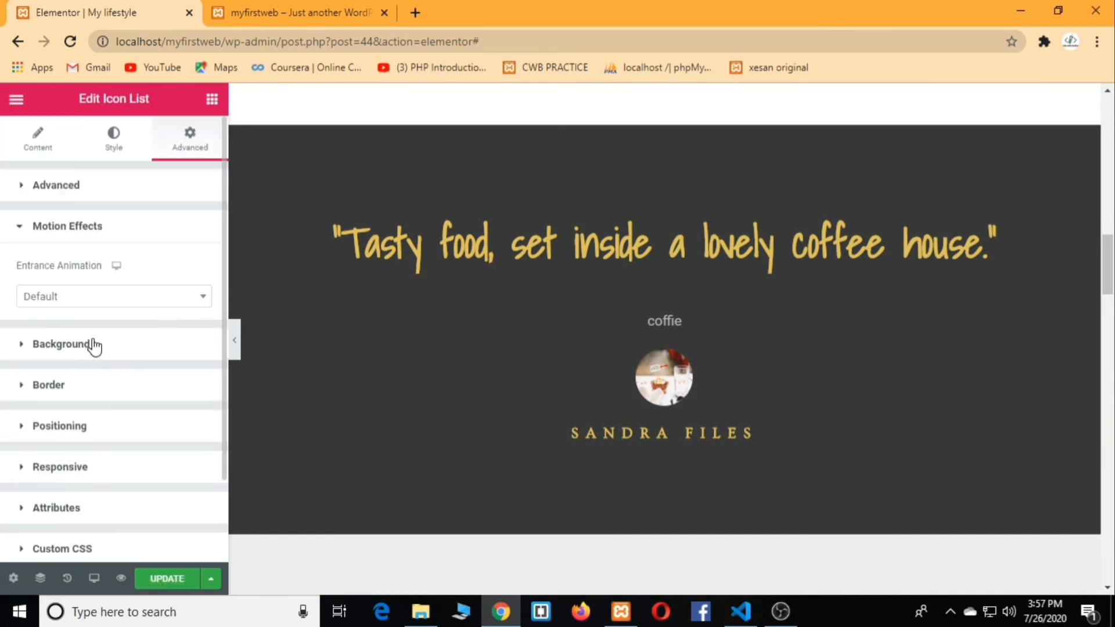
left_click(183, 302)
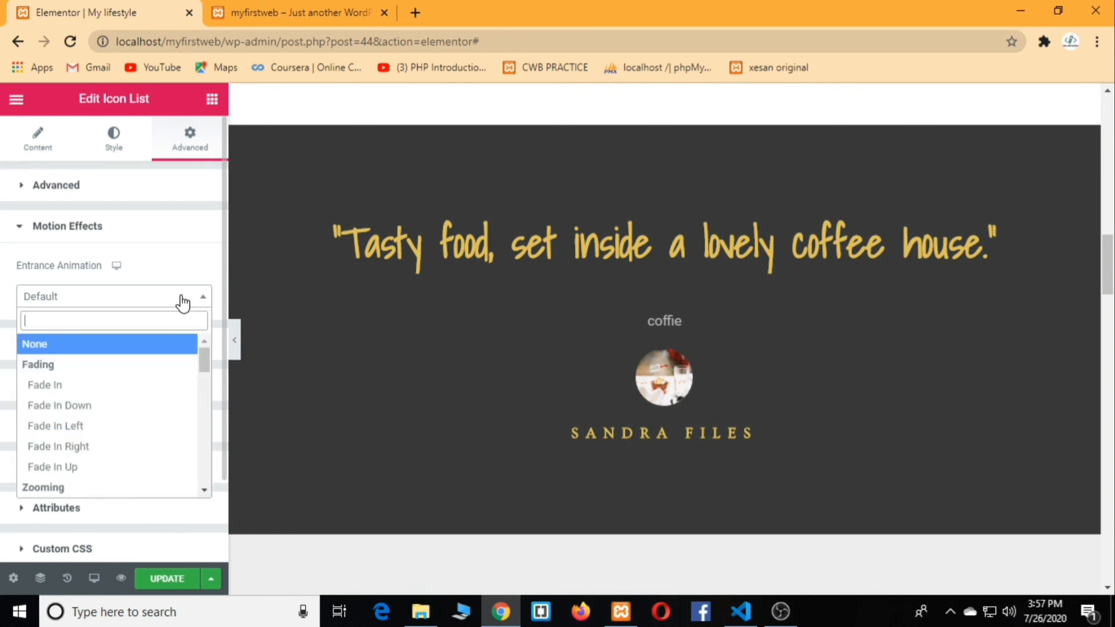
scroll(119, 360, "down", 5)
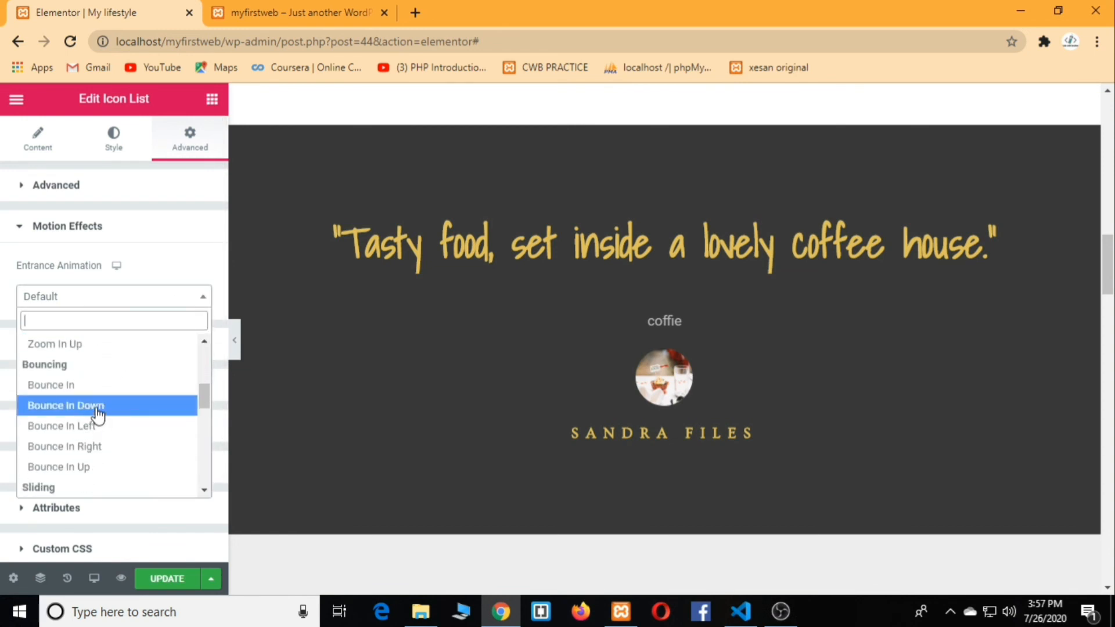
left_click(95, 406)
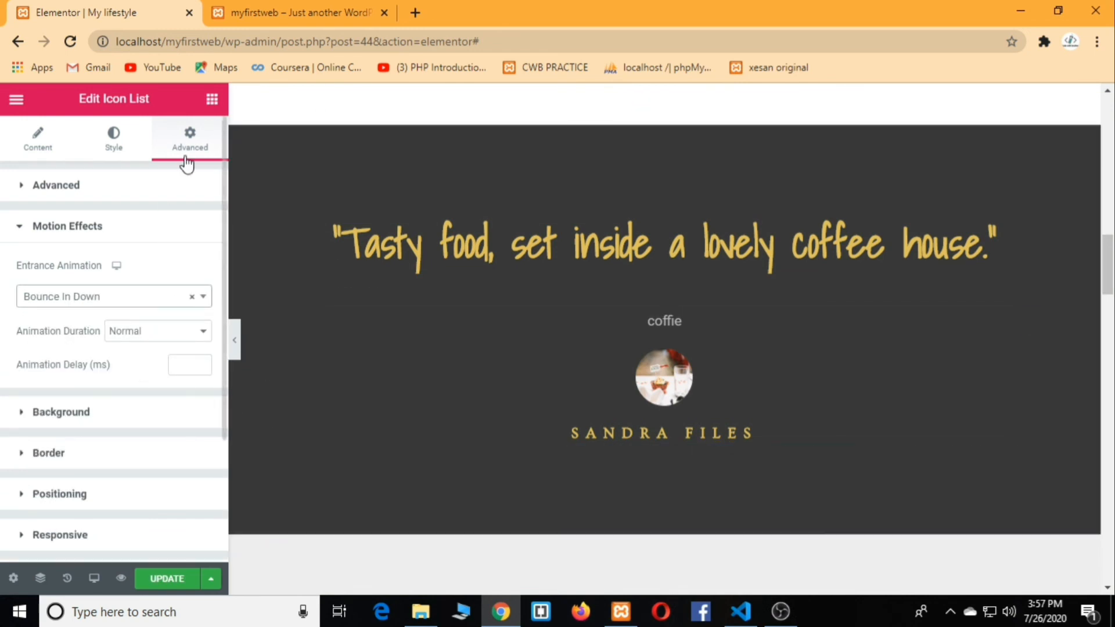
left_click(72, 43)
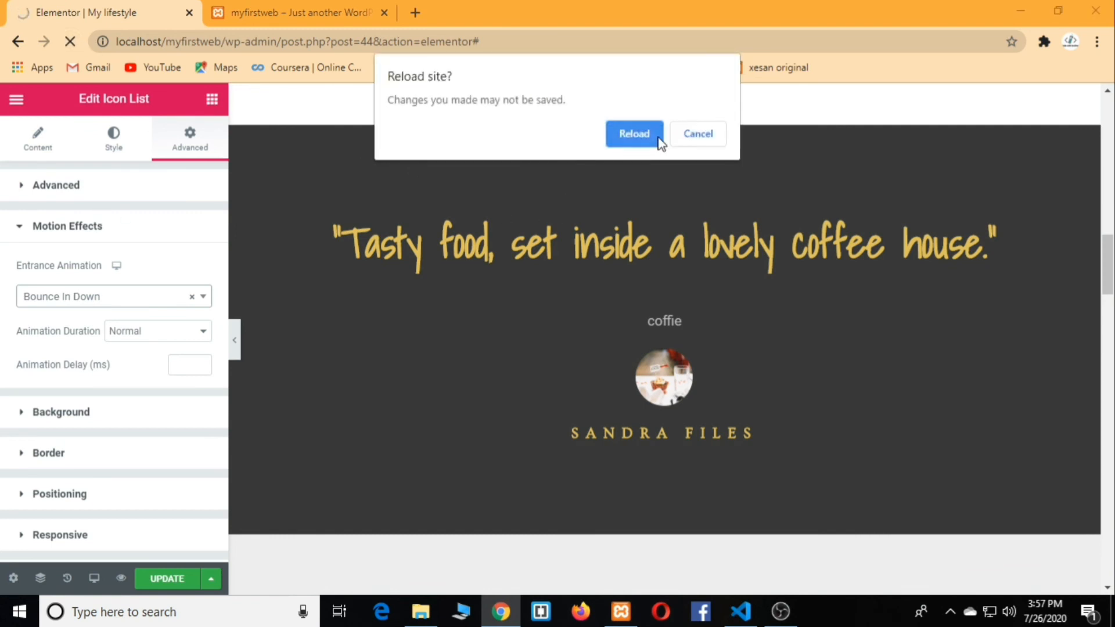
left_click(694, 137)
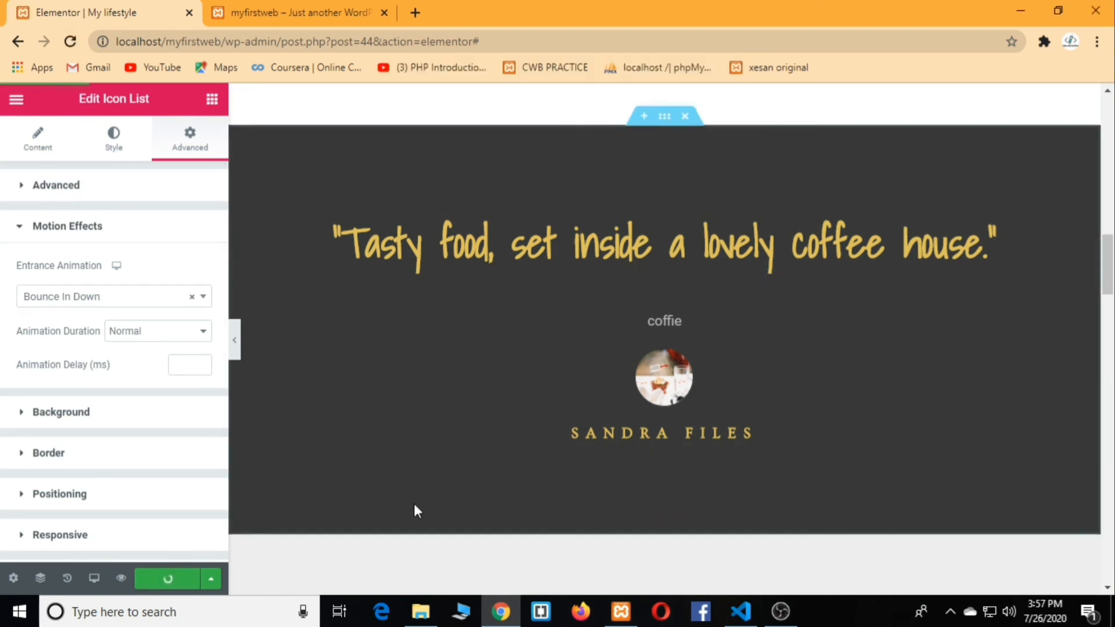
- Apply a Bounce In Left entrance animation to the spacer beside the Tasty Breakfast text and update the page
scroll(523, 383, "down", 3)
scroll(660, 381, "down", 7)
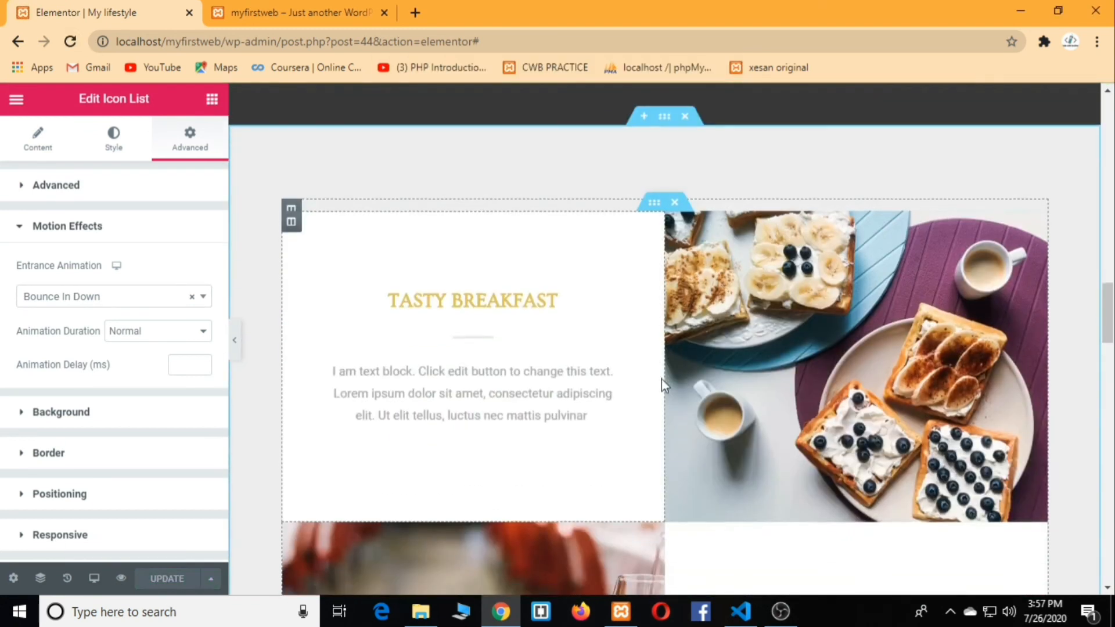
scroll(755, 262, "up", 2)
left_click(791, 232)
scroll(714, 349, "up", 3)
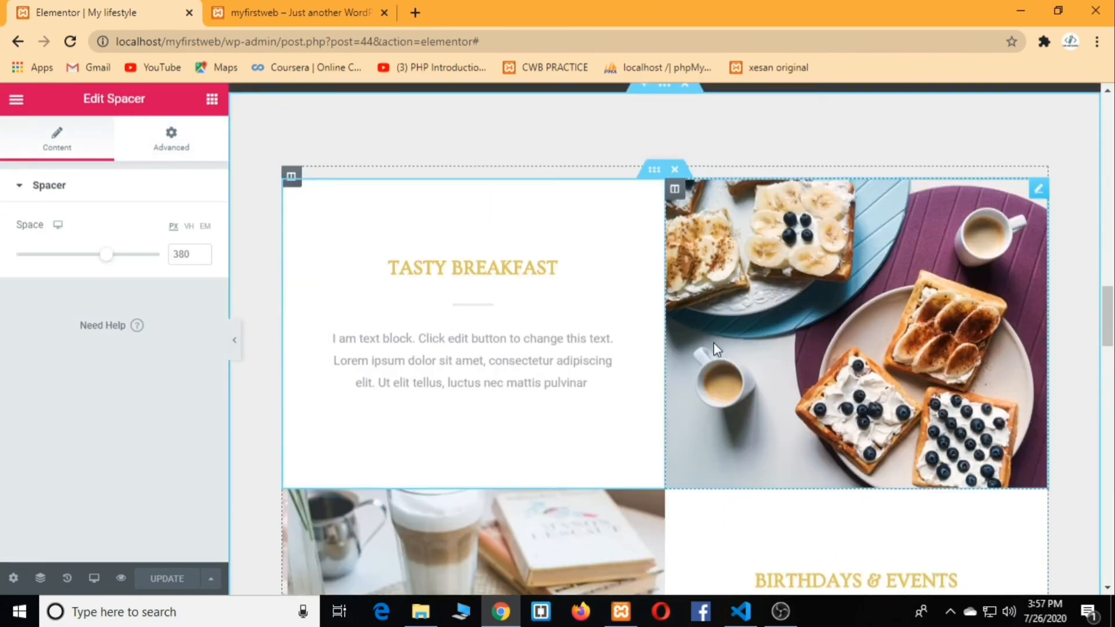
left_click(185, 140)
scroll(149, 224, "down", 3)
left_click(112, 357)
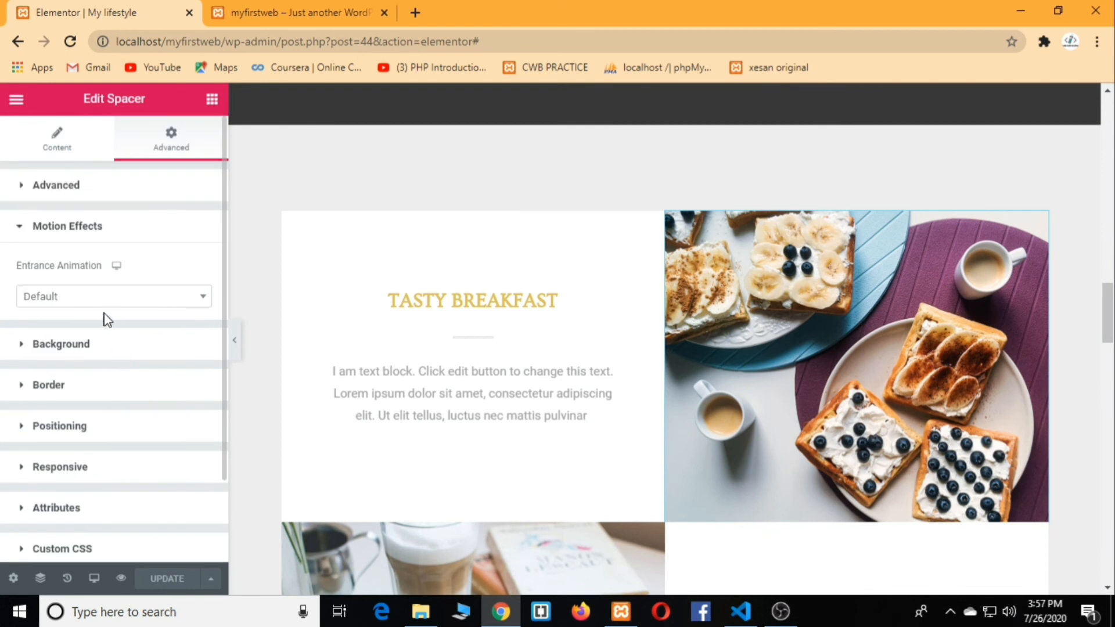
left_click(124, 302)
scroll(110, 395, "down", 5)
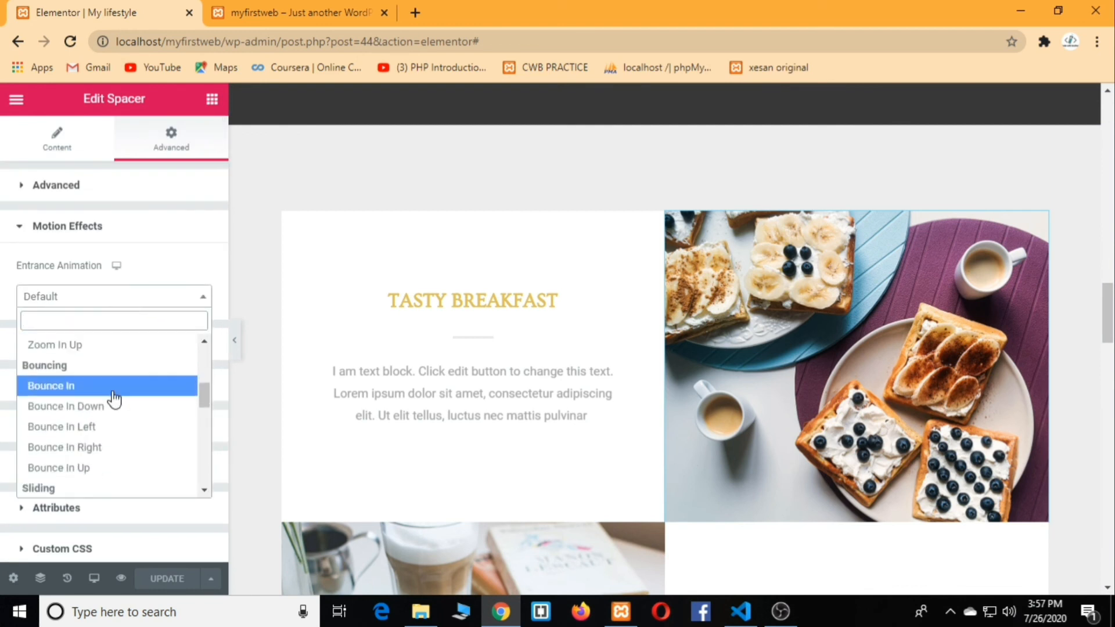
left_click(100, 433)
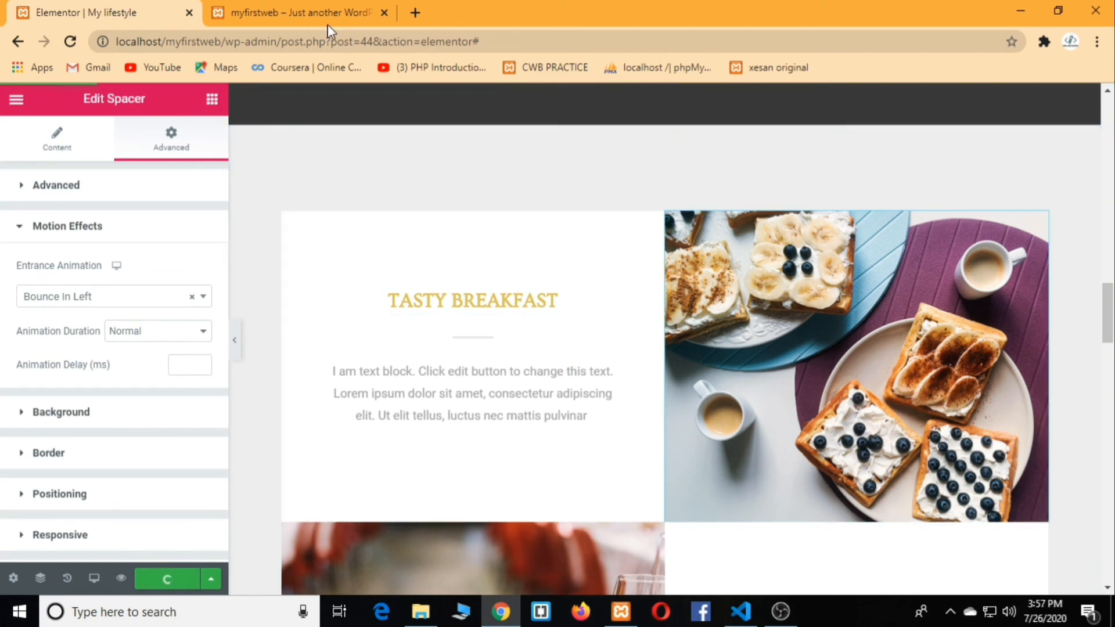
- Reload the myfirstweb home page in the other browser tab, look through it and return to the page editor
left_click(301, 7)
left_click(71, 42)
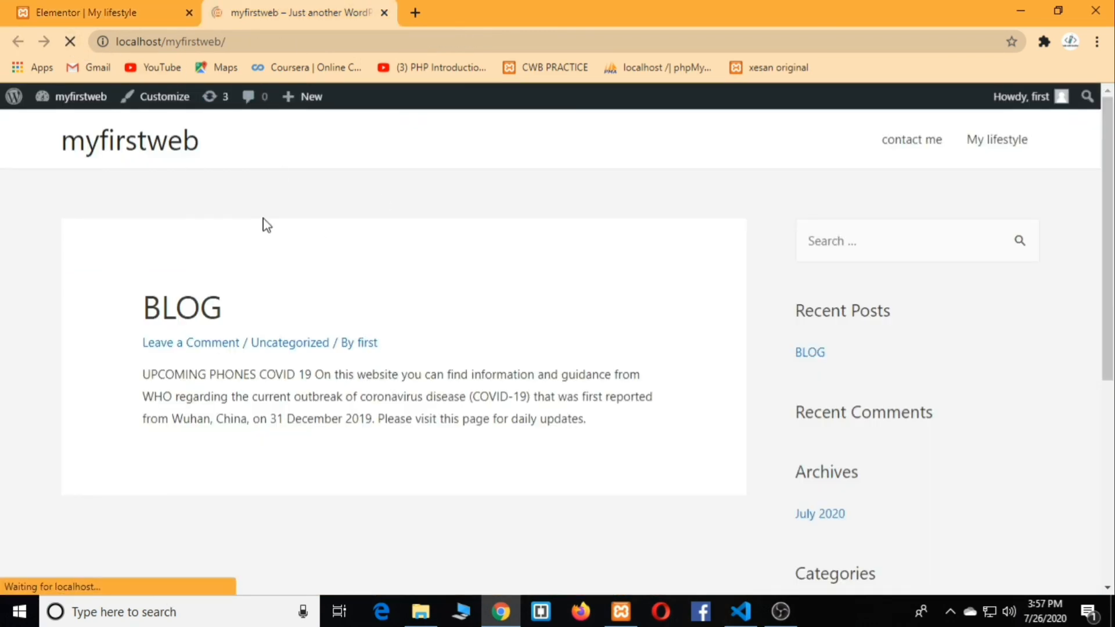
scroll(581, 192, "down", 4)
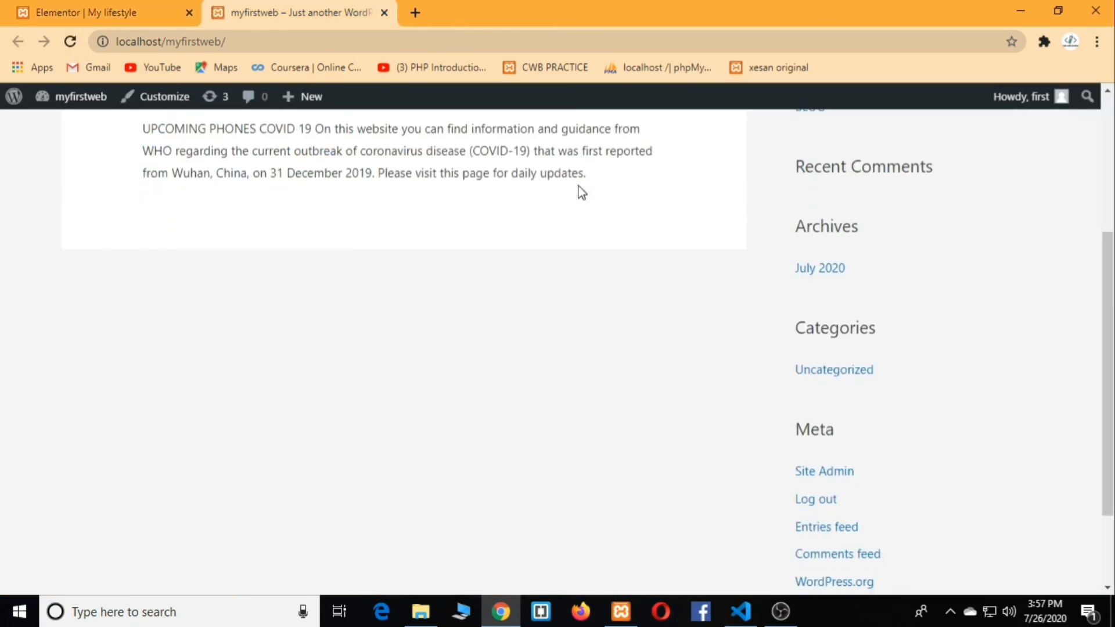
left_click(22, 11)
- Review the finished page's sections in the editor, from Tasty Breakfast to Our Sweets Collection and back up to the hello world row
scroll(891, 219, "down", 4)
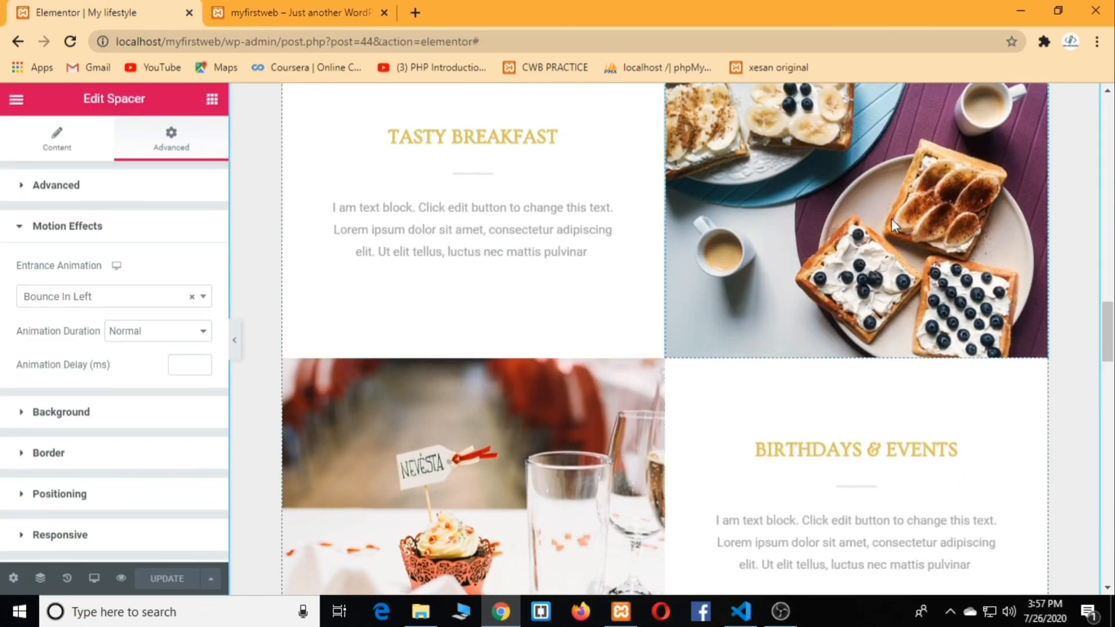
scroll(891, 219, "down", 10)
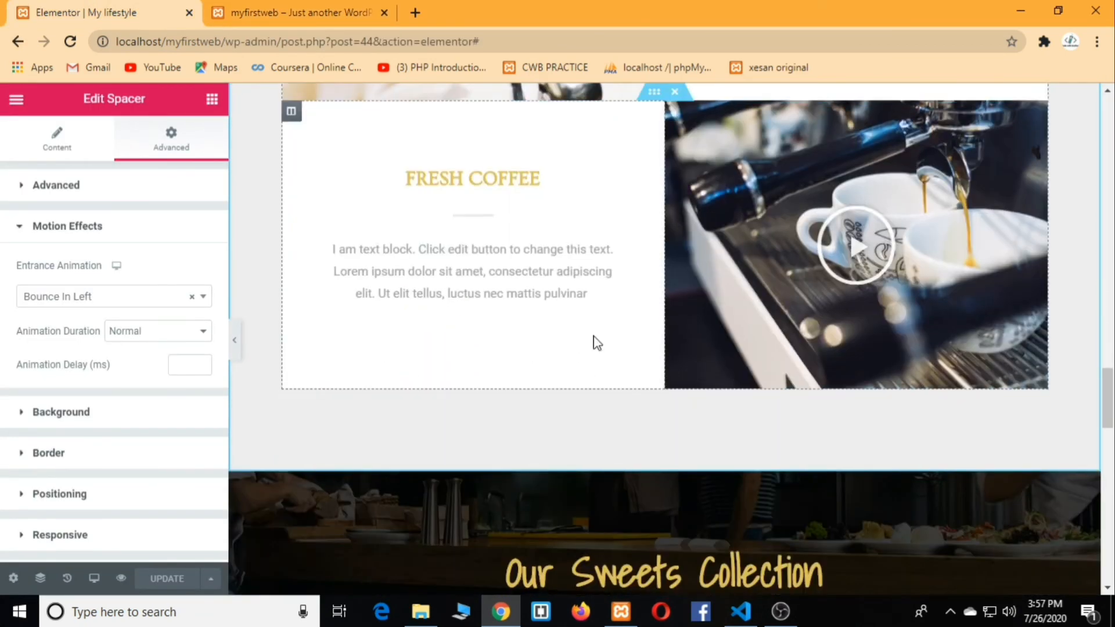
scroll(749, 331, "down", 12)
scroll(737, 291, "up", 12)
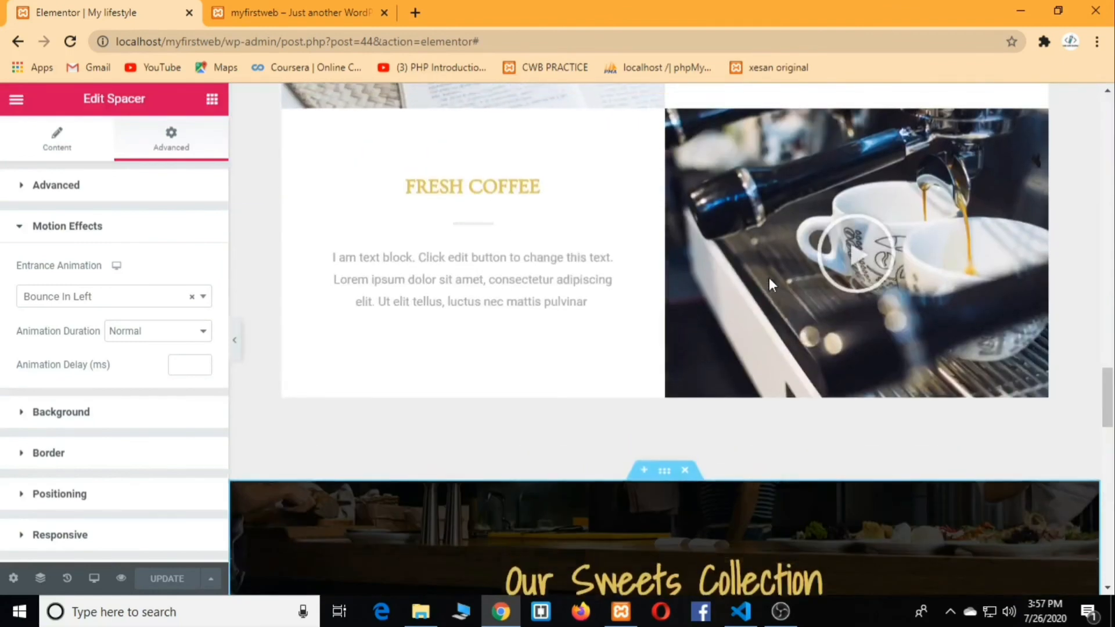
scroll(769, 282, "up", 20)
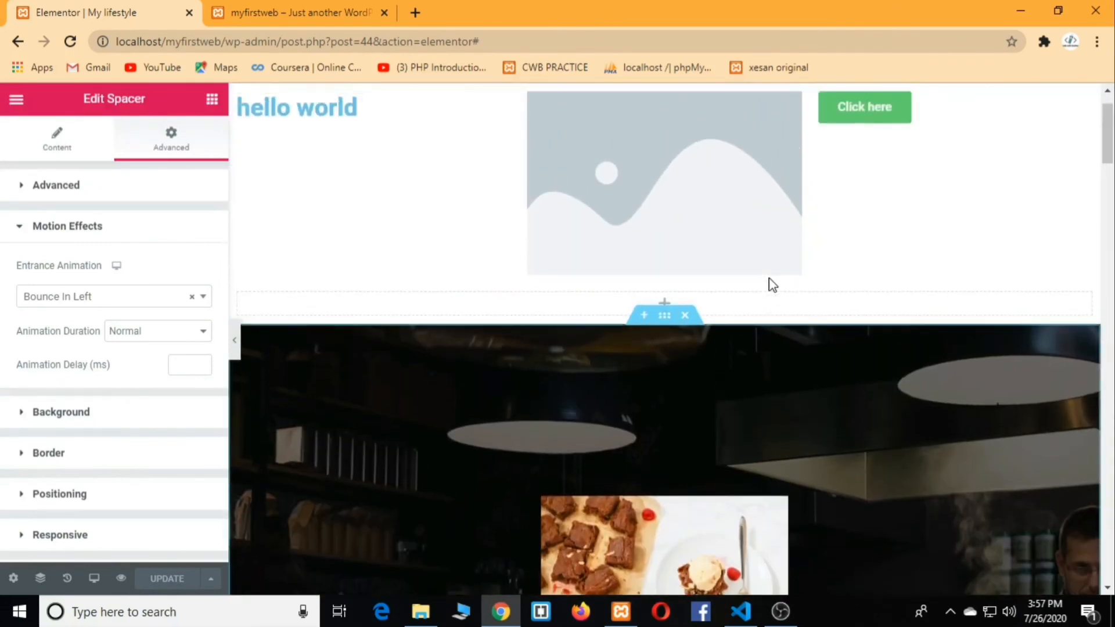
scroll(772, 285, "up", 1)
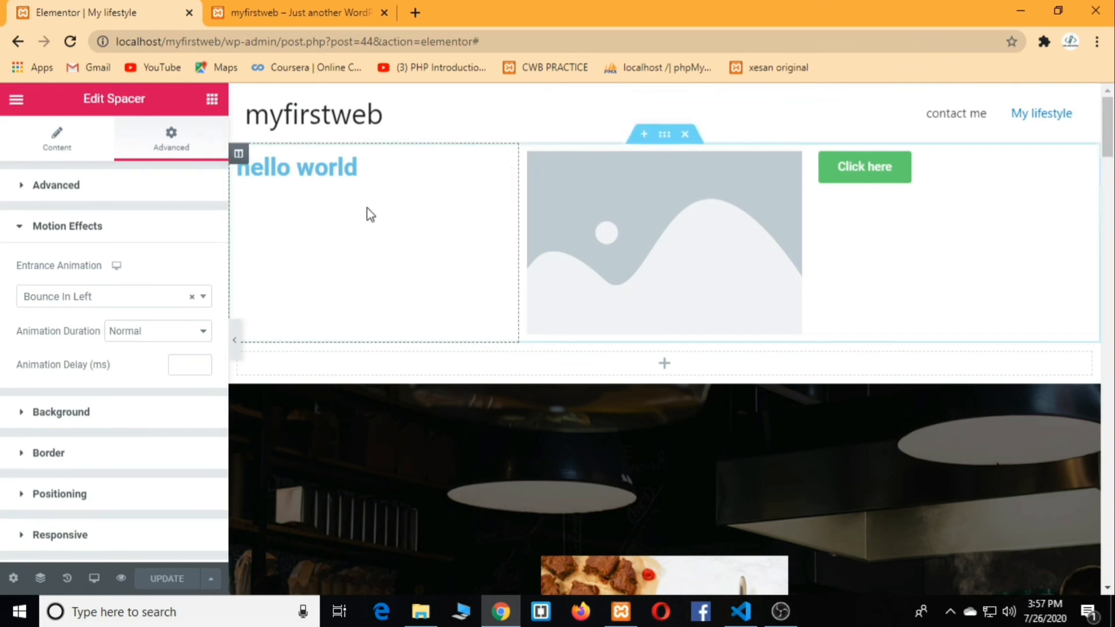
scroll(609, 313, "down", 4)
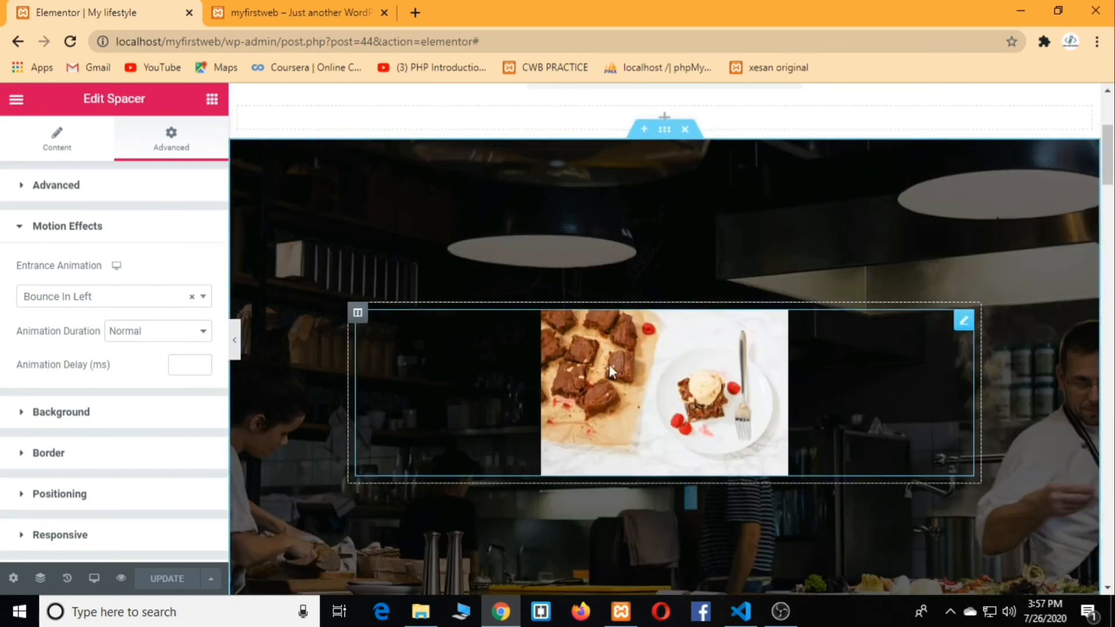
scroll(616, 325, "down", 8)
scroll(615, 342, "down", 4)
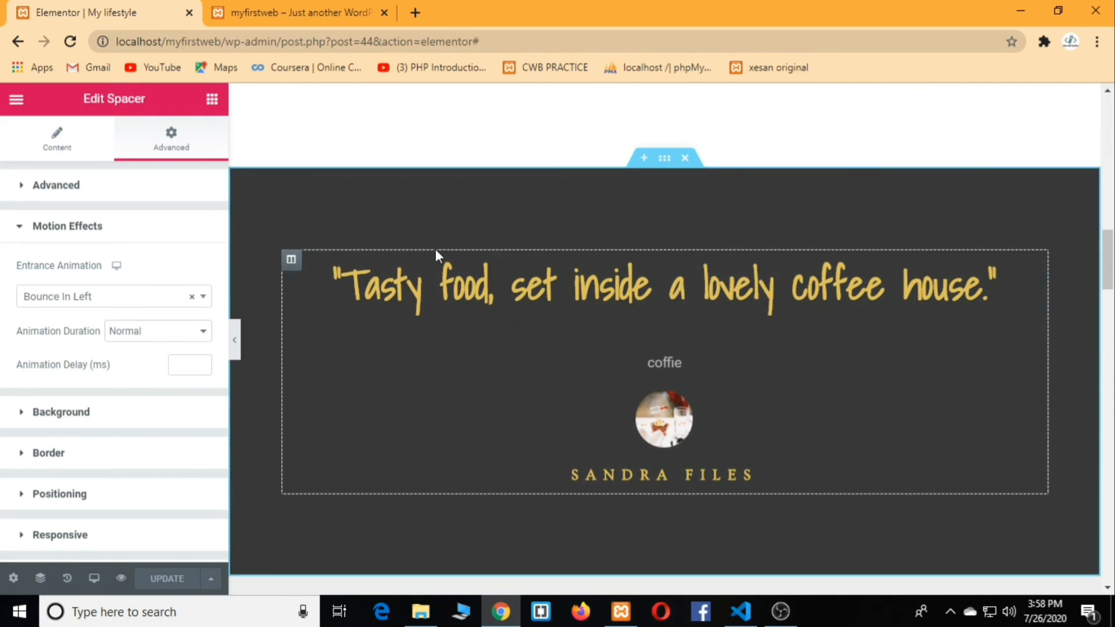
scroll(477, 211, "up", 4)
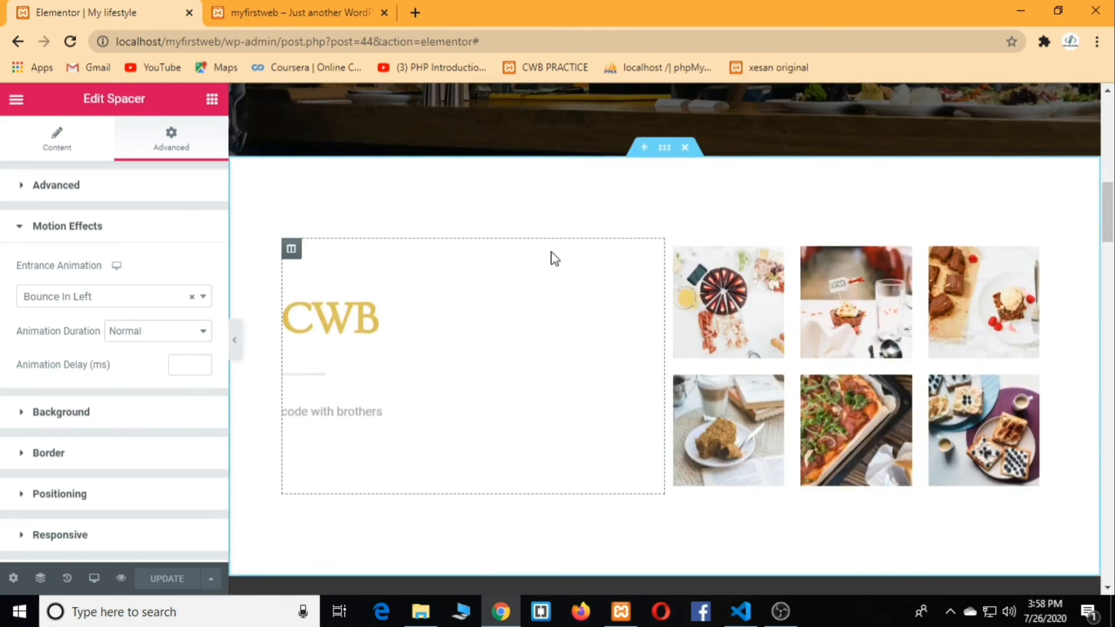
scroll(521, 235, "up", 6)
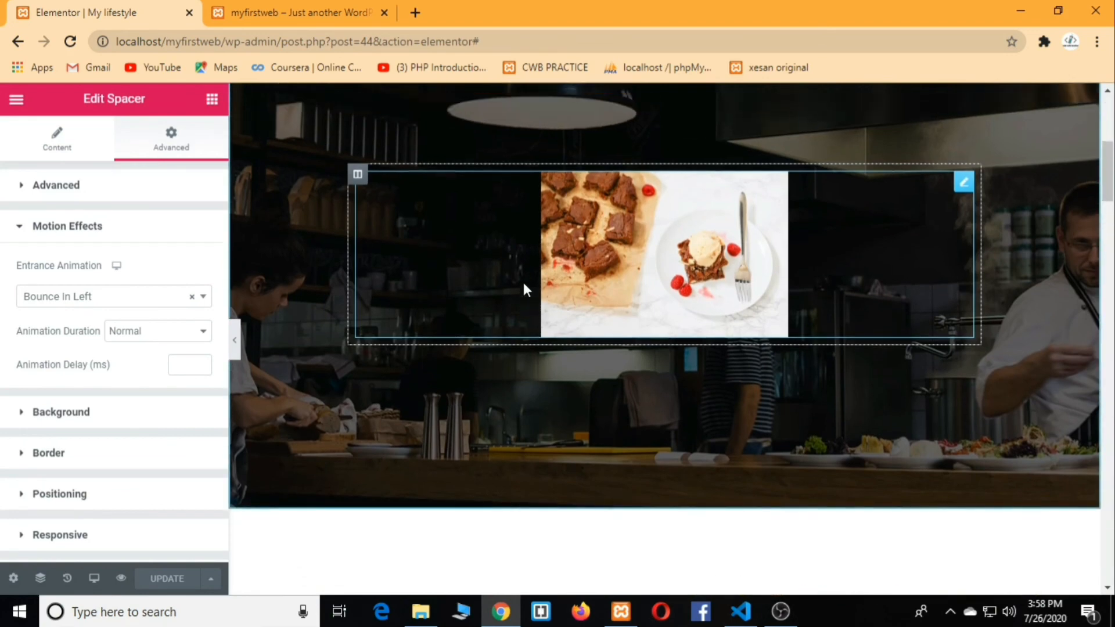
scroll(423, 238, "up", 3)
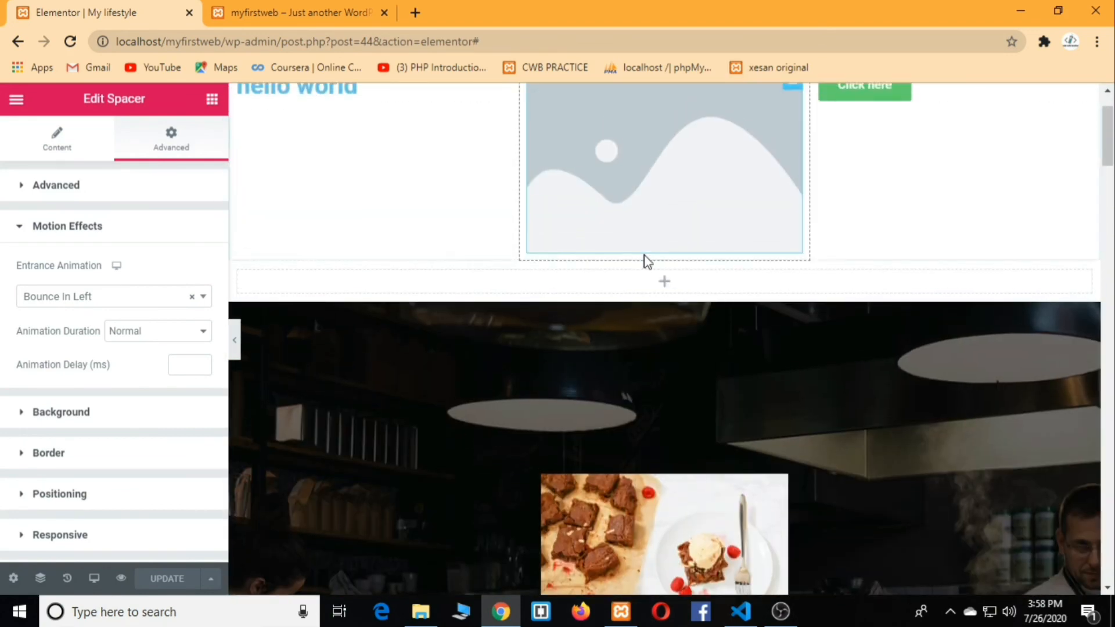
scroll(447, 249, "up", 2)
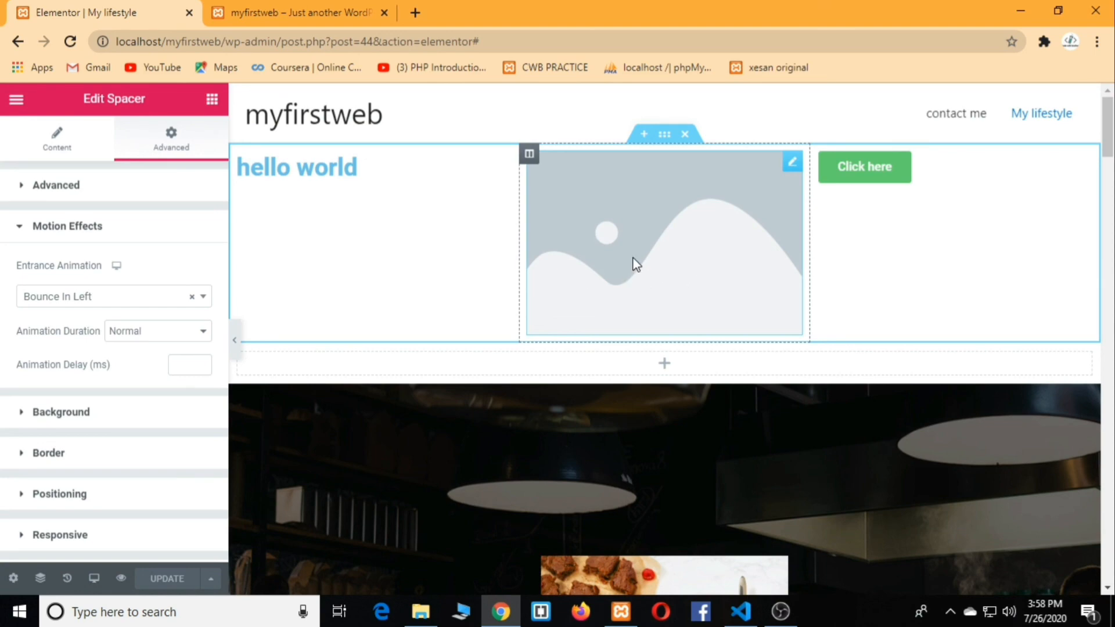
- Examine the hello world row's placeholder image and its advanced settings, and review the page down to the coffee house quote
scroll(677, 348, "down", 6)
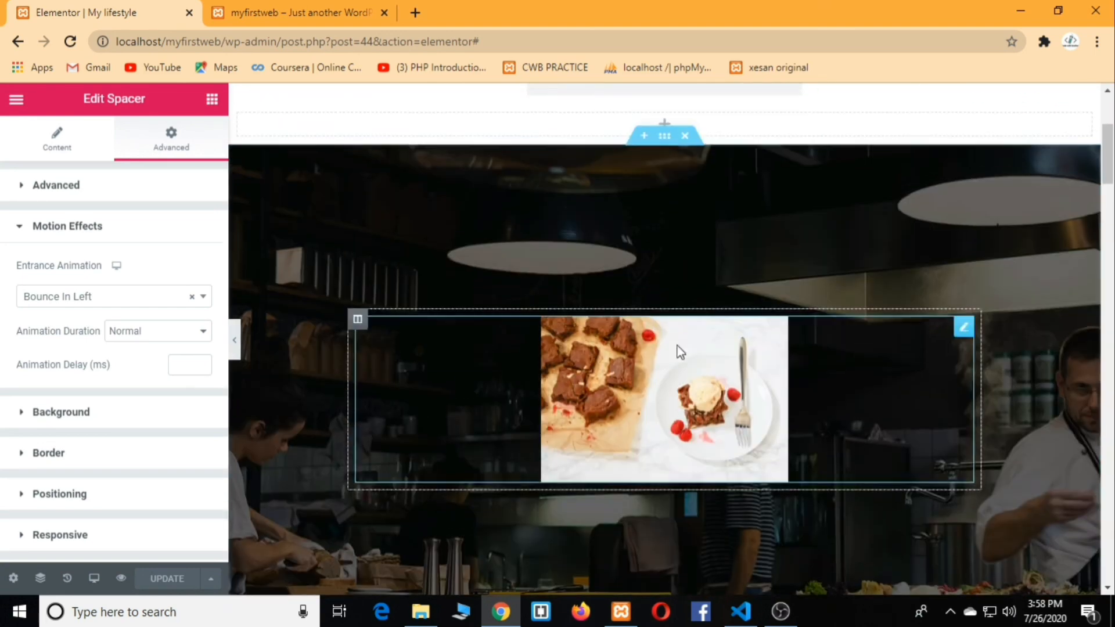
scroll(759, 373, "down", 3)
scroll(759, 373, "up", 9)
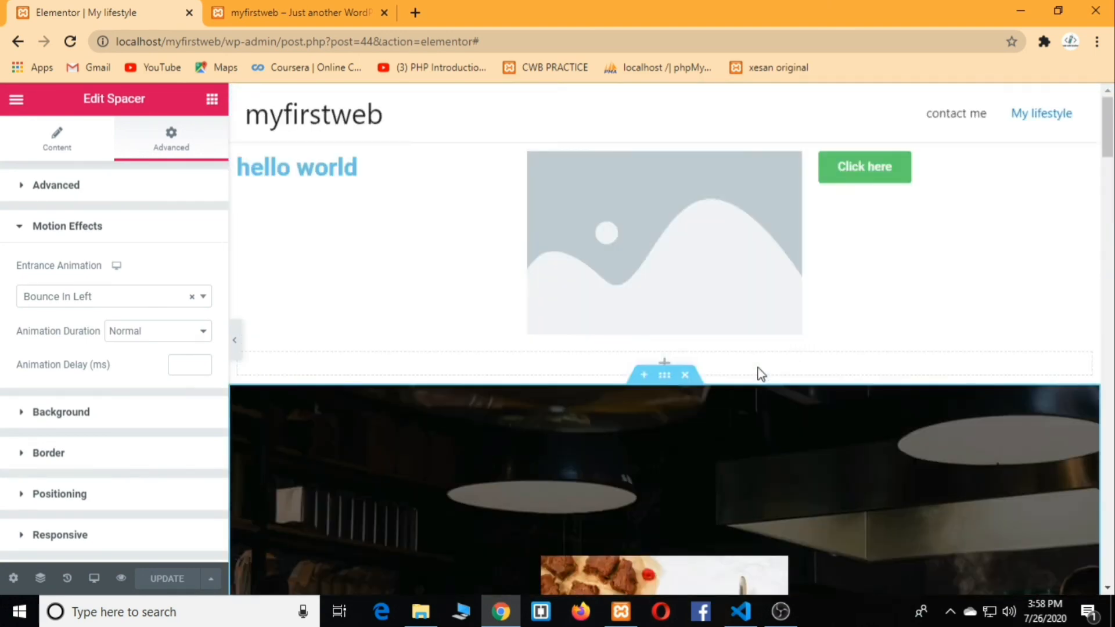
left_click(572, 296)
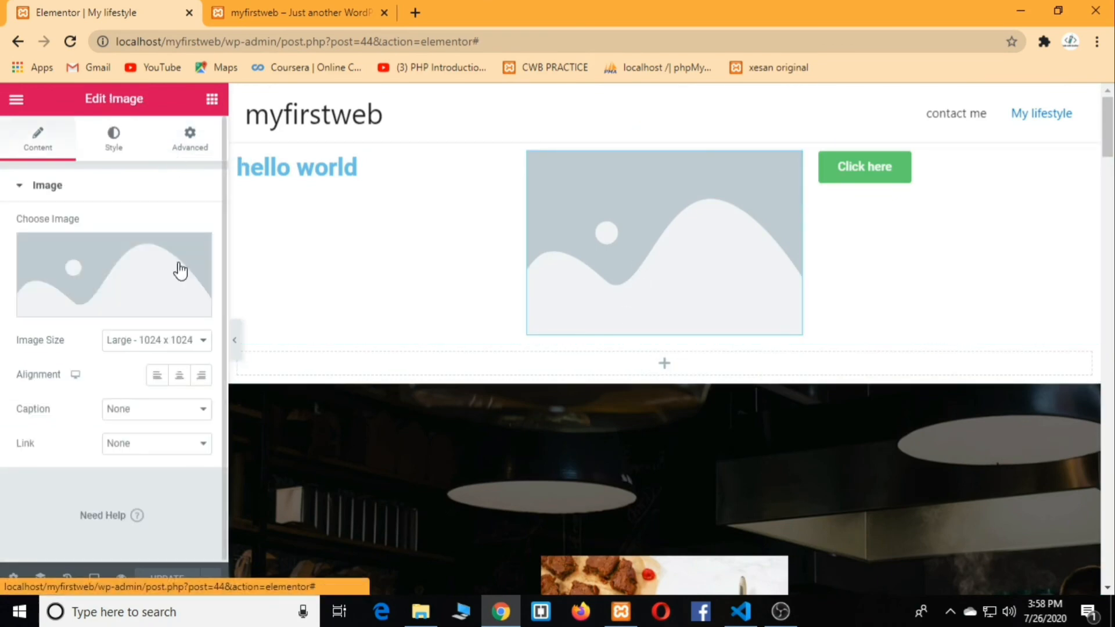
scroll(175, 302, "down", 3)
scroll(871, 334, "down", 13)
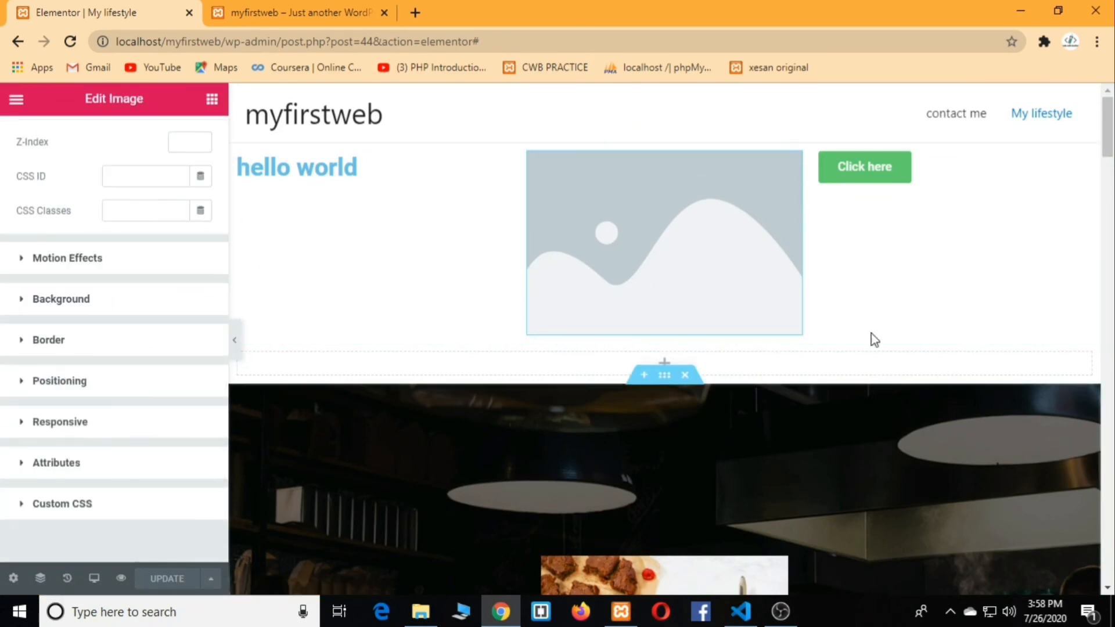
scroll(860, 280, "down", 4)
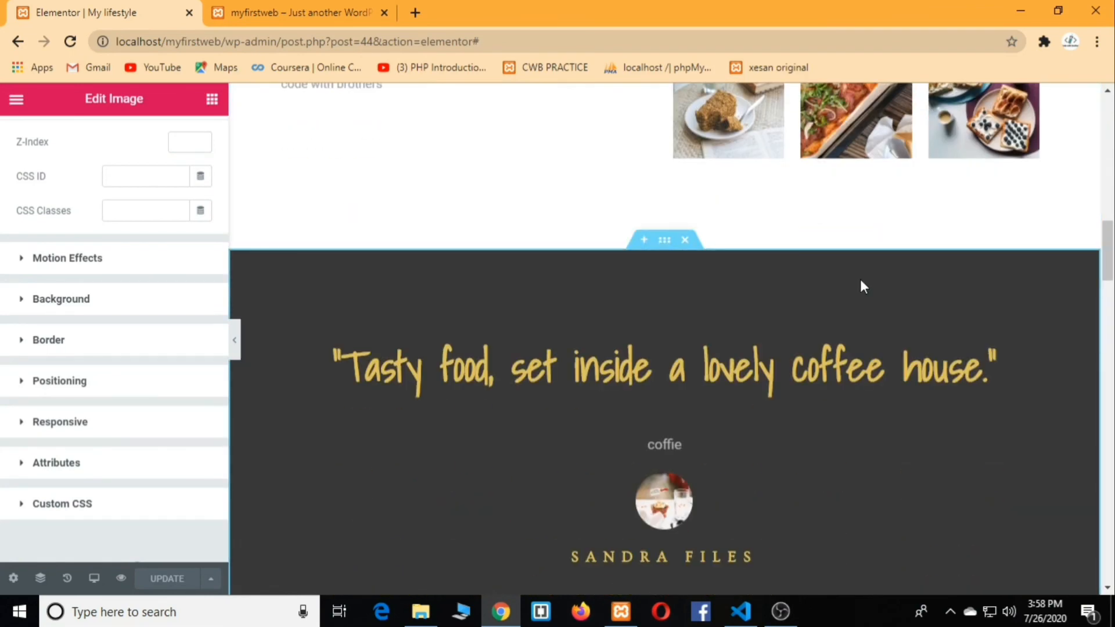
scroll(844, 315, "up", 8)
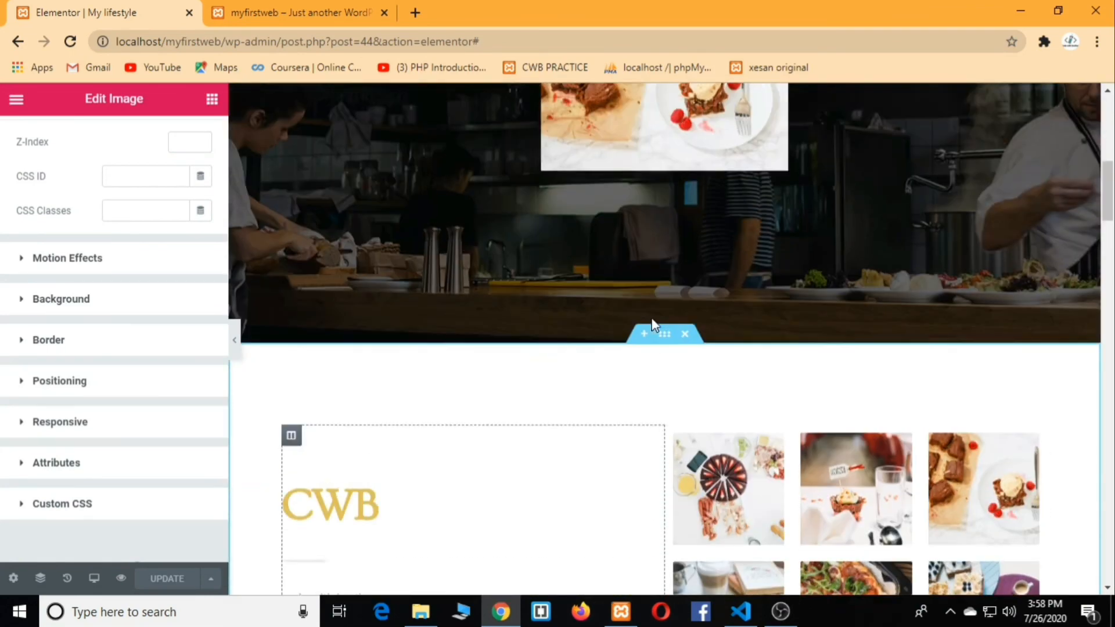
scroll(739, 335, "up", 6)
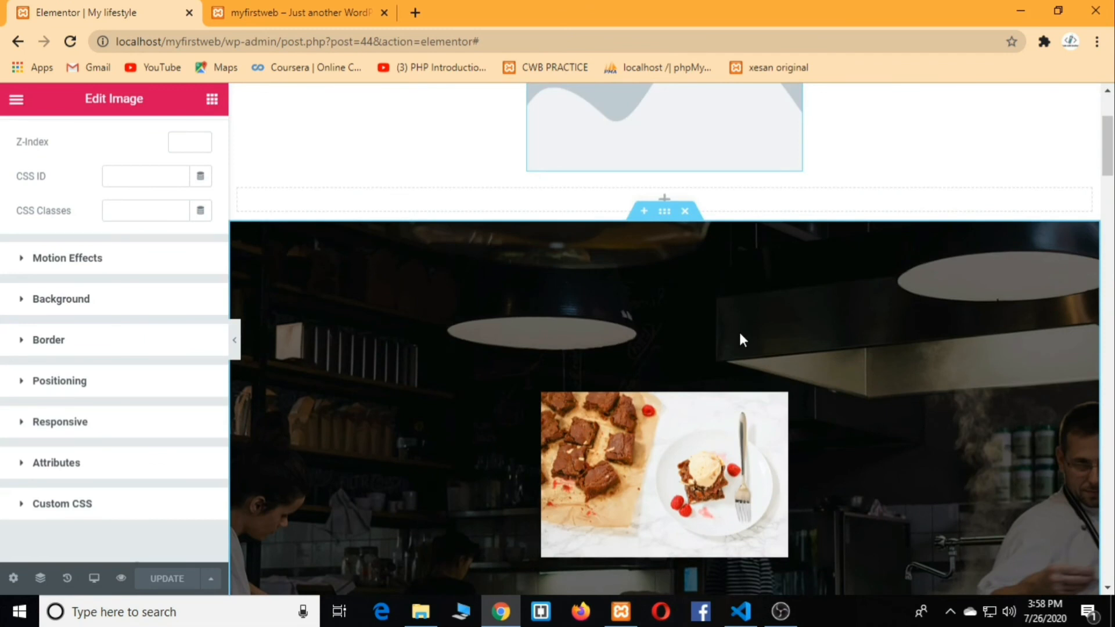